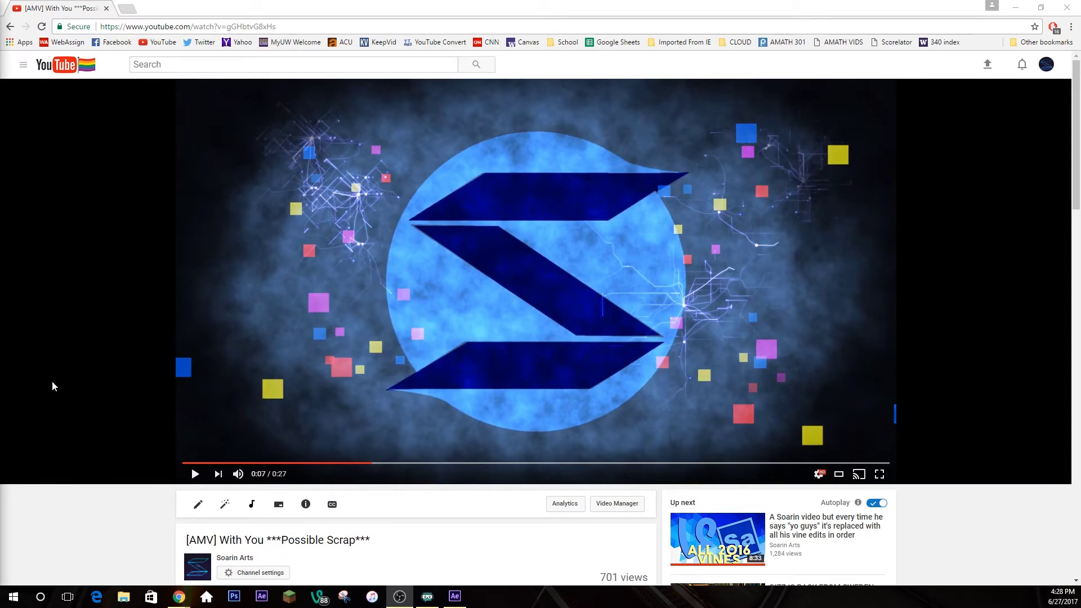
Play the example AMV video, pause it at 0:20 and switch to After Effects
{"action": "left_click", "coordinate": [194, 473]}
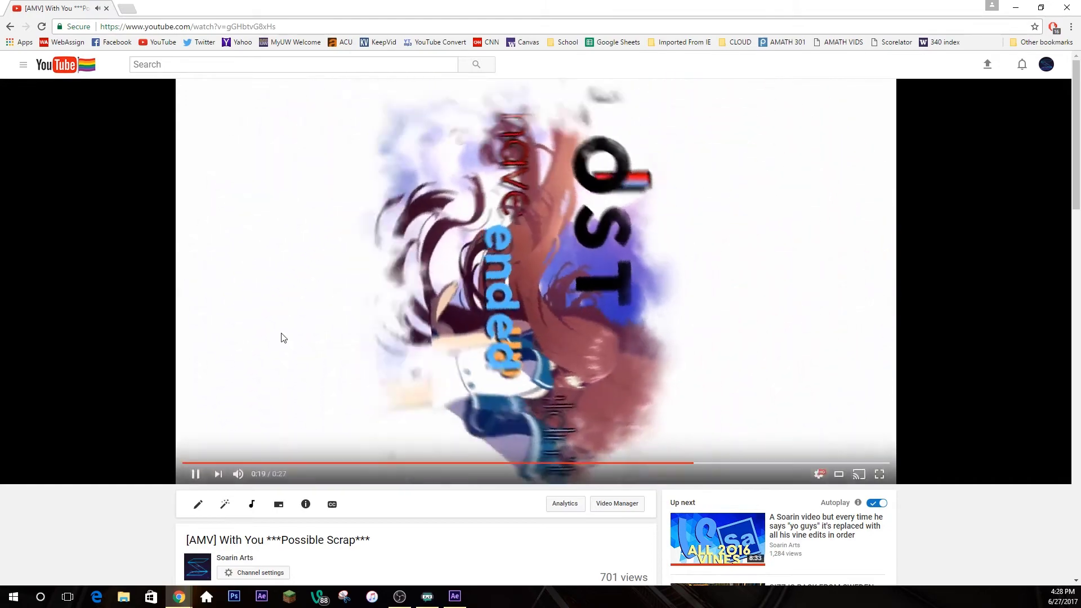
{"action": "key", "text": "space"}
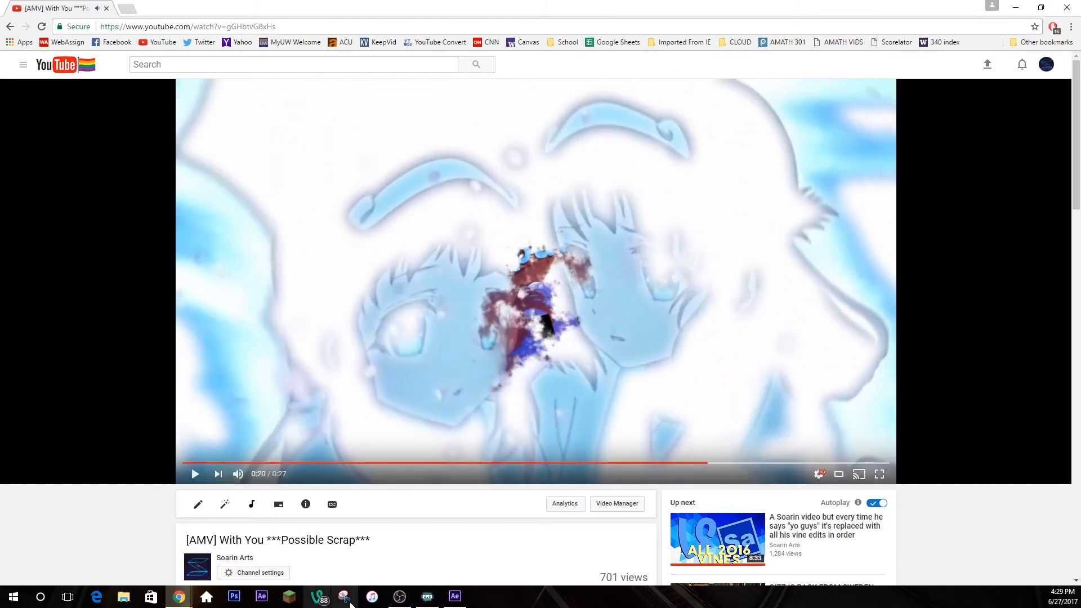
{"action": "left_click", "coordinate": [454, 596]}
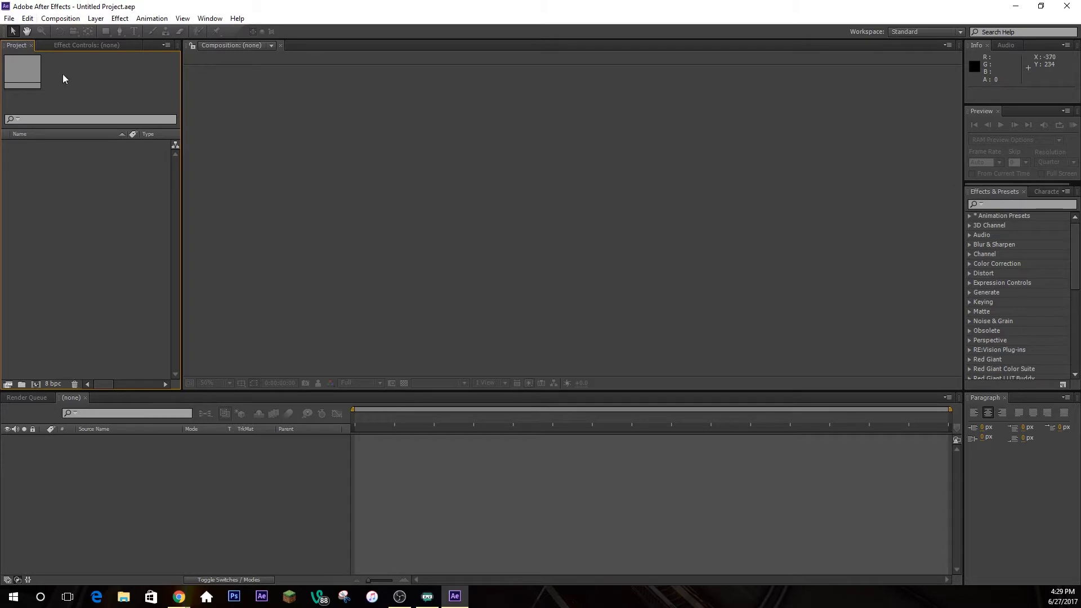
Create a new composition 1920 px wide and 1280 px high at 60 frames per second
{"action": "left_click", "coordinate": [60, 19]}
{"action": "left_click", "coordinate": [84, 32]}
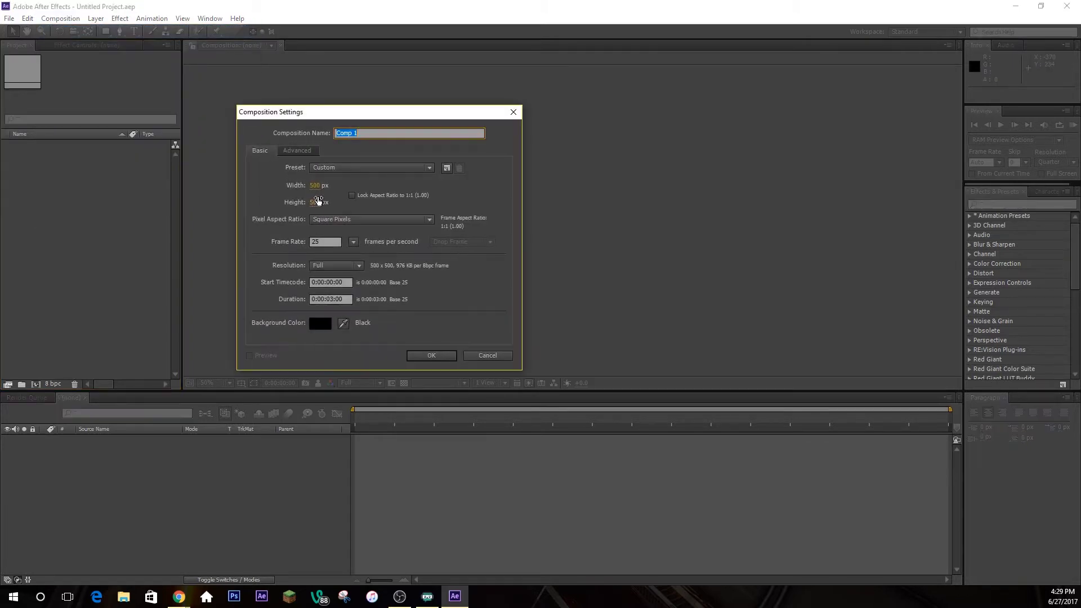
{"action": "type", "text": "1920"}
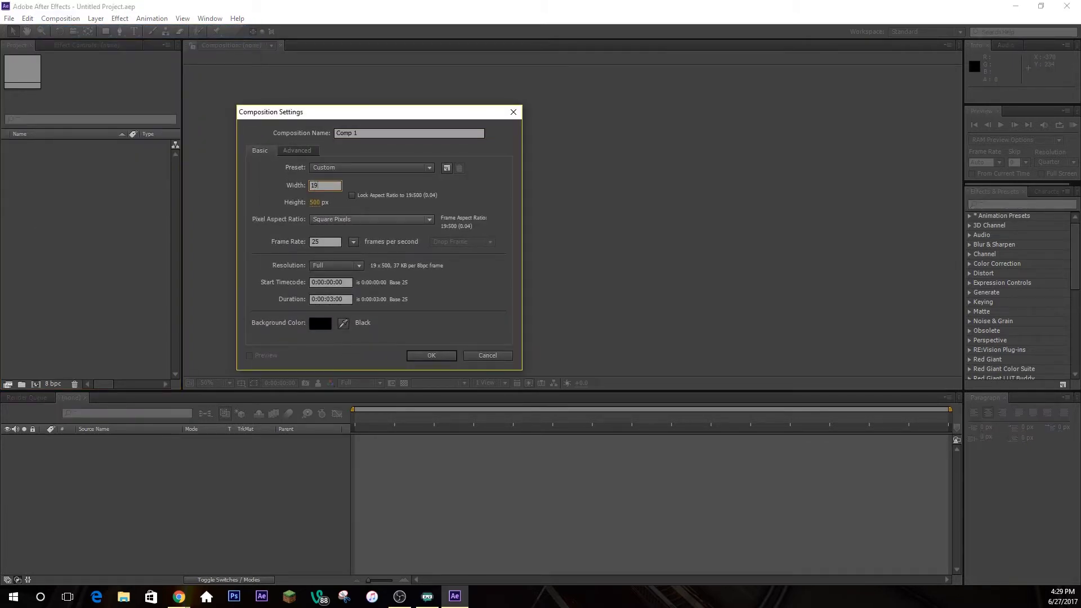
{"action": "left_click", "coordinate": [314, 208]}
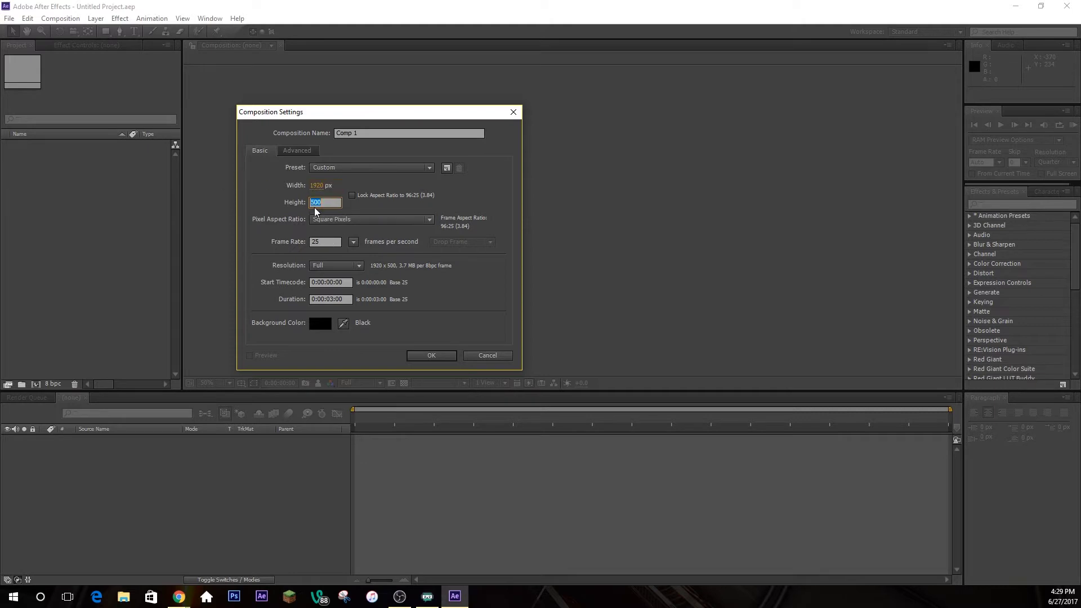
{"action": "type", "text": "1280"}
{"action": "key", "text": "Tab"}
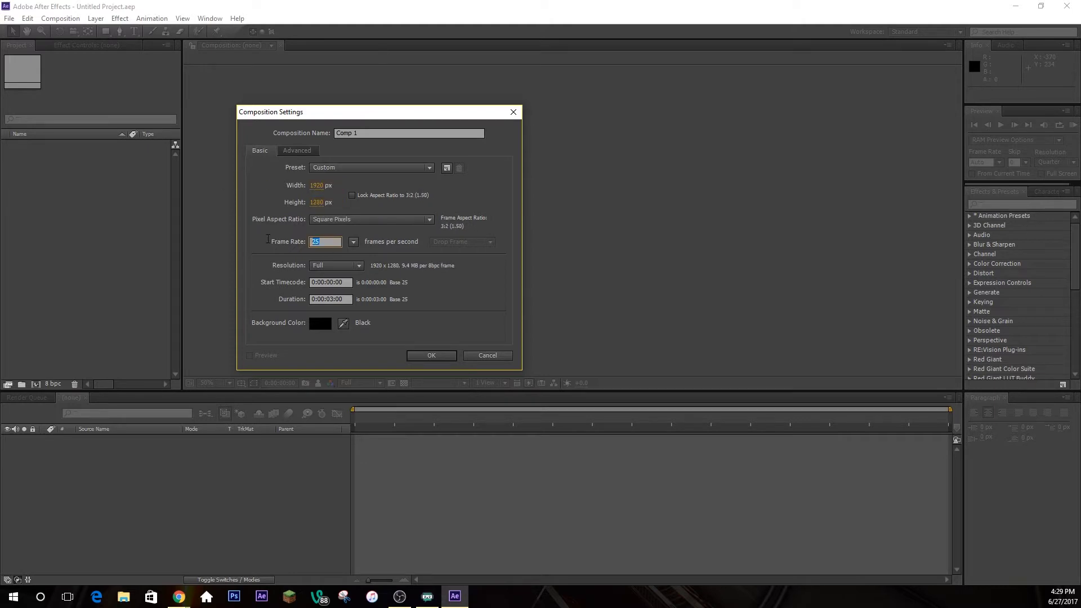
{"action": "left_click", "coordinate": [445, 358]}
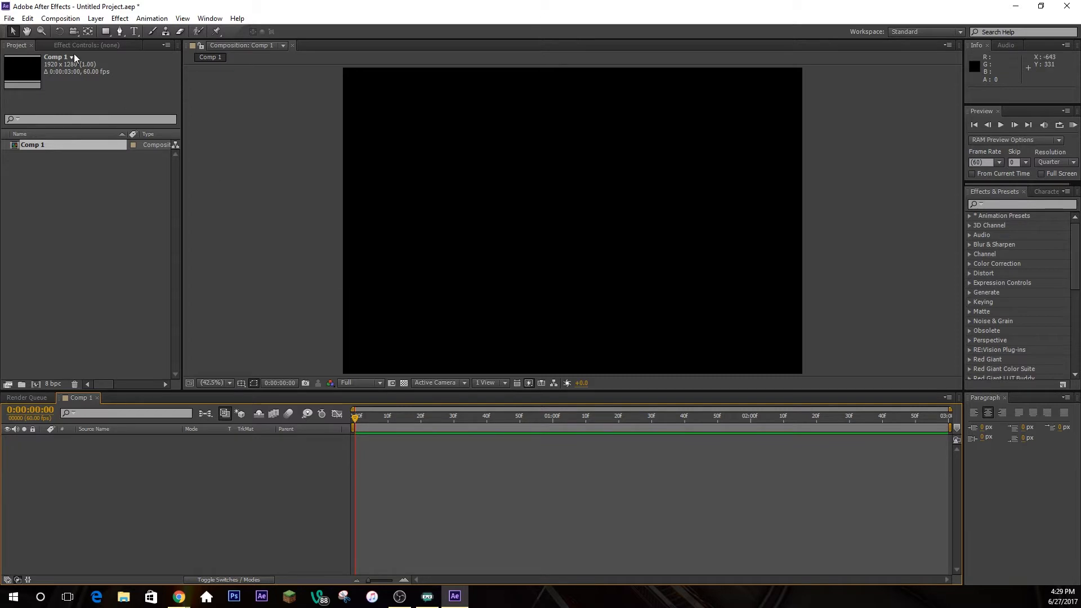
Change the composition's height to 1080 px in its settings
{"action": "left_click", "coordinate": [60, 18]}
{"action": "left_click", "coordinate": [88, 47]}
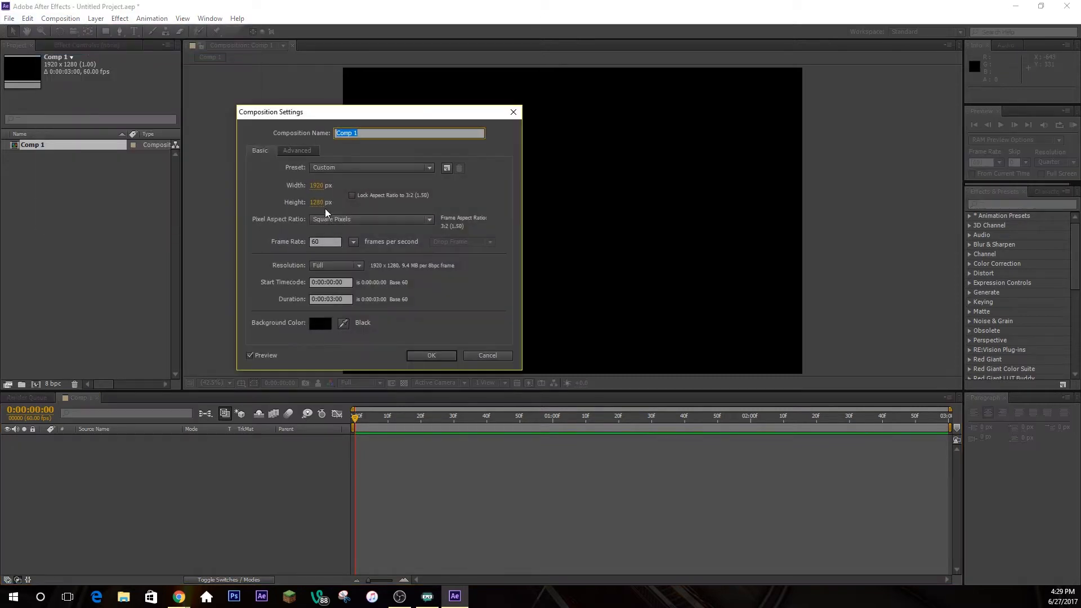
{"action": "left_click", "coordinate": [318, 202]}
{"action": "type", "text": "1080"}
{"action": "key", "text": "Return"}
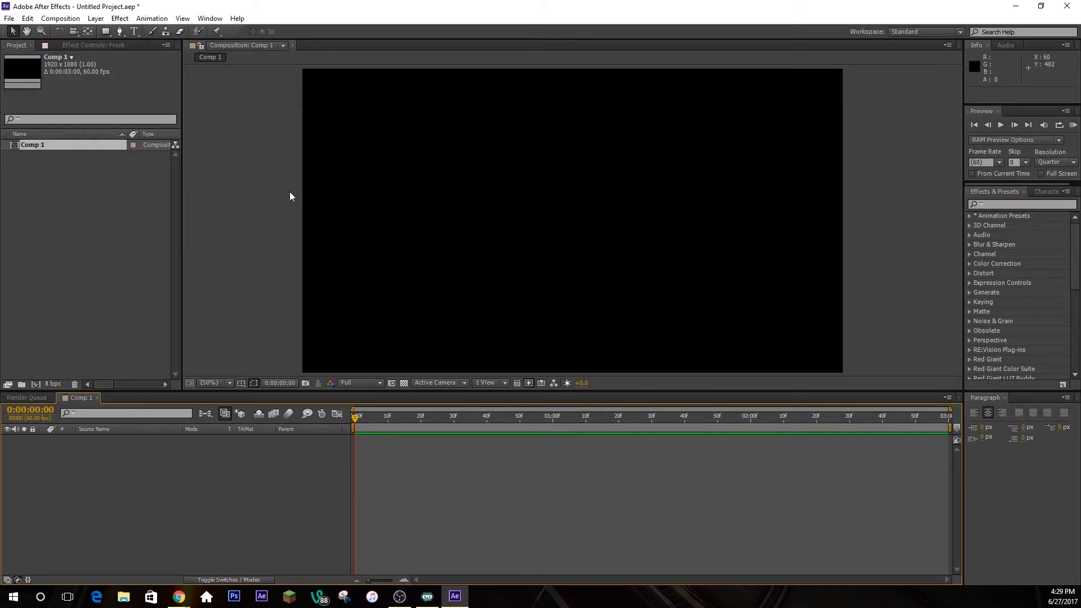
Add a text layer reading "Sample text" and move it close to the center of the composition
{"action": "double_click", "coordinate": [46, 211]}
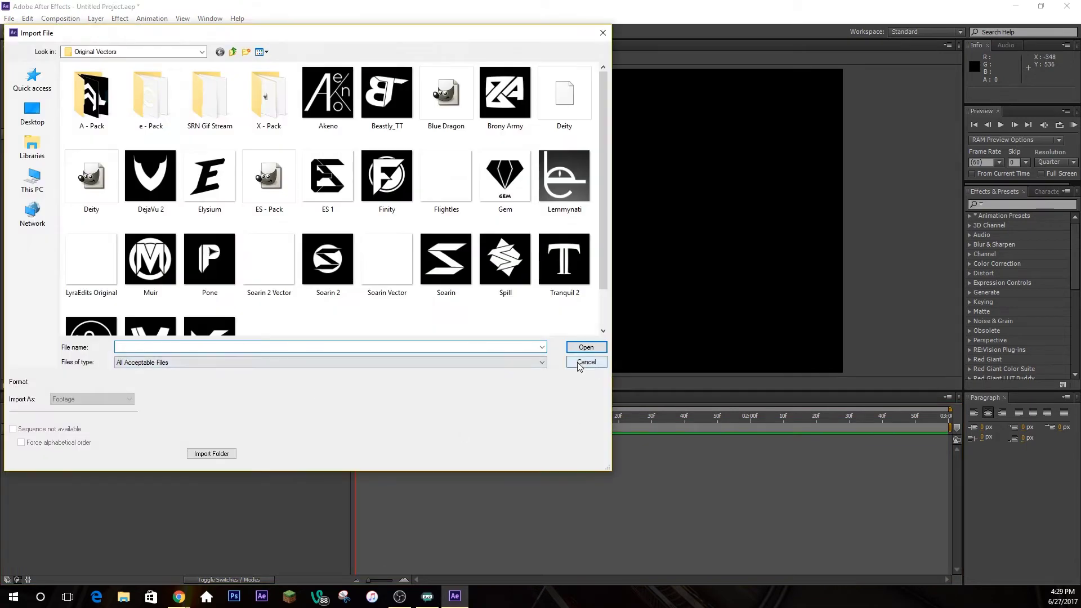
{"action": "left_click", "coordinate": [583, 361]}
{"action": "left_click", "coordinate": [134, 31]}
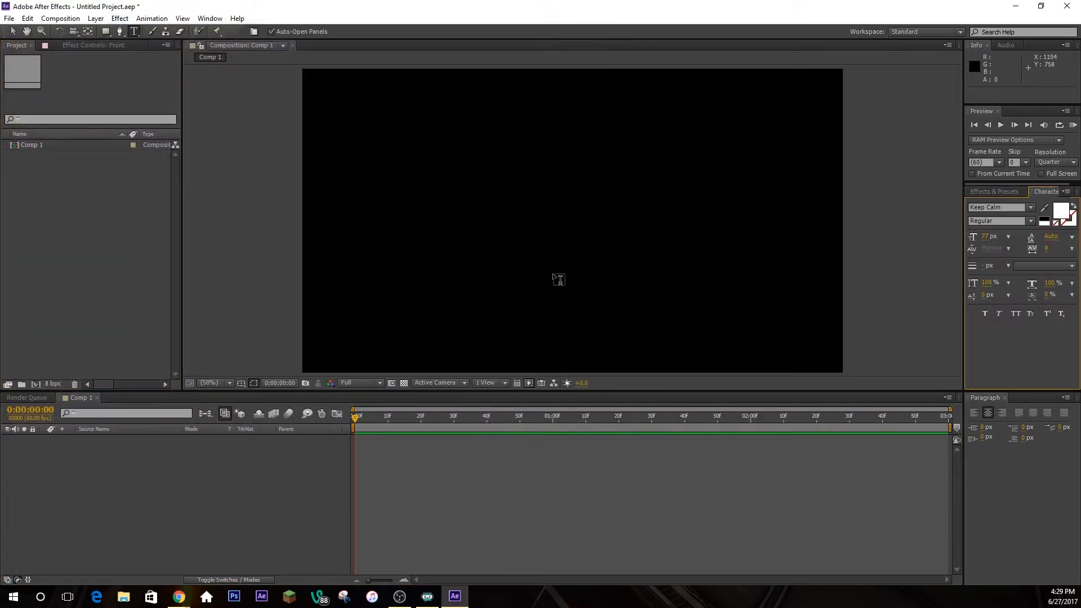
{"action": "left_click", "coordinate": [480, 224]}
{"action": "type", "text": "Sam"}
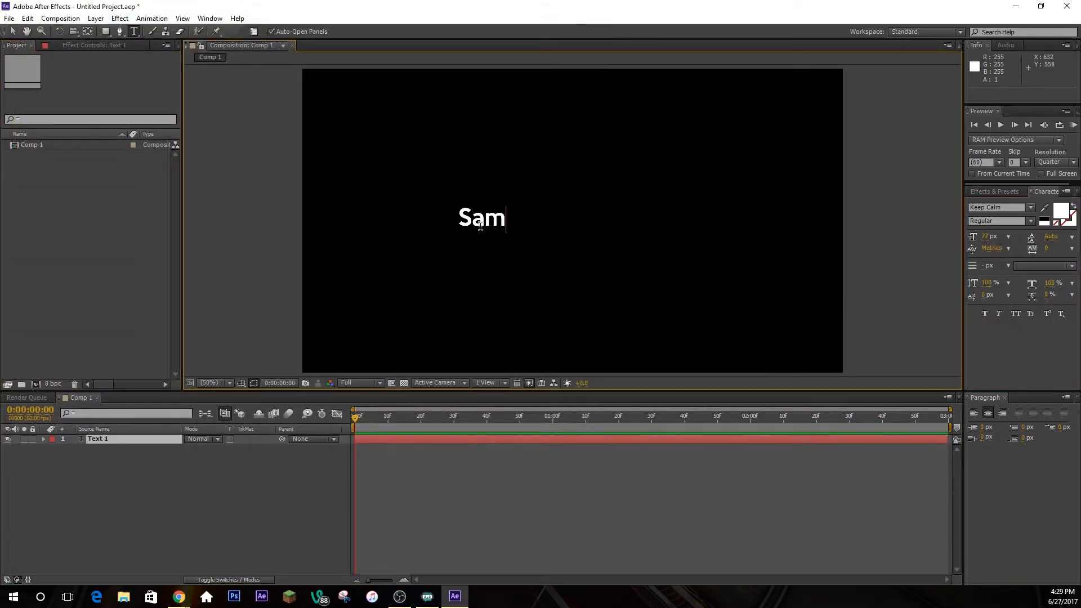
{"action": "type", "text": "ple text"}
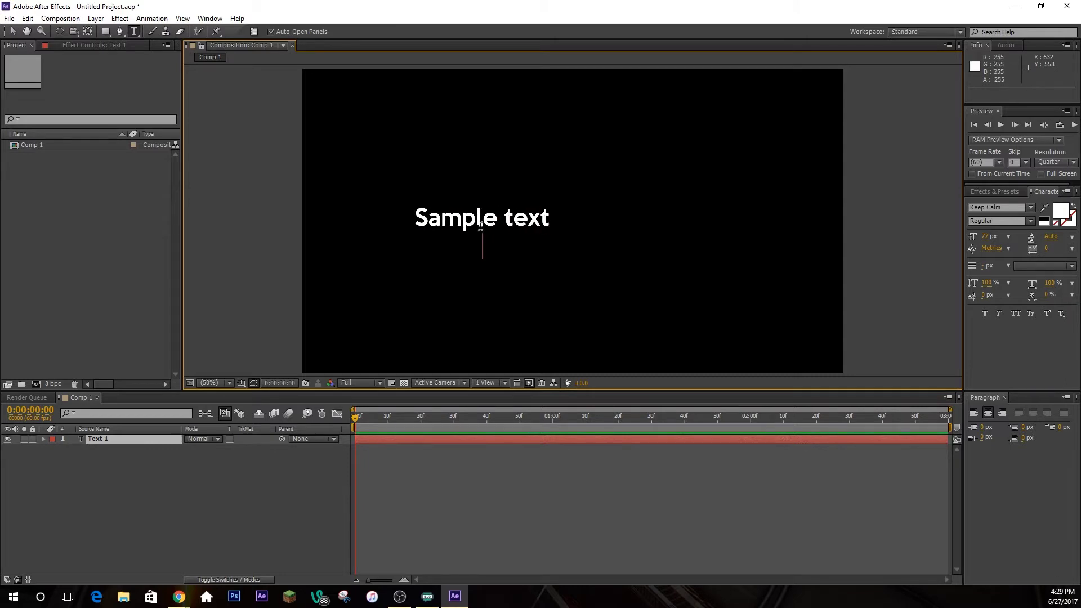
{"action": "left_click", "coordinate": [168, 465]}
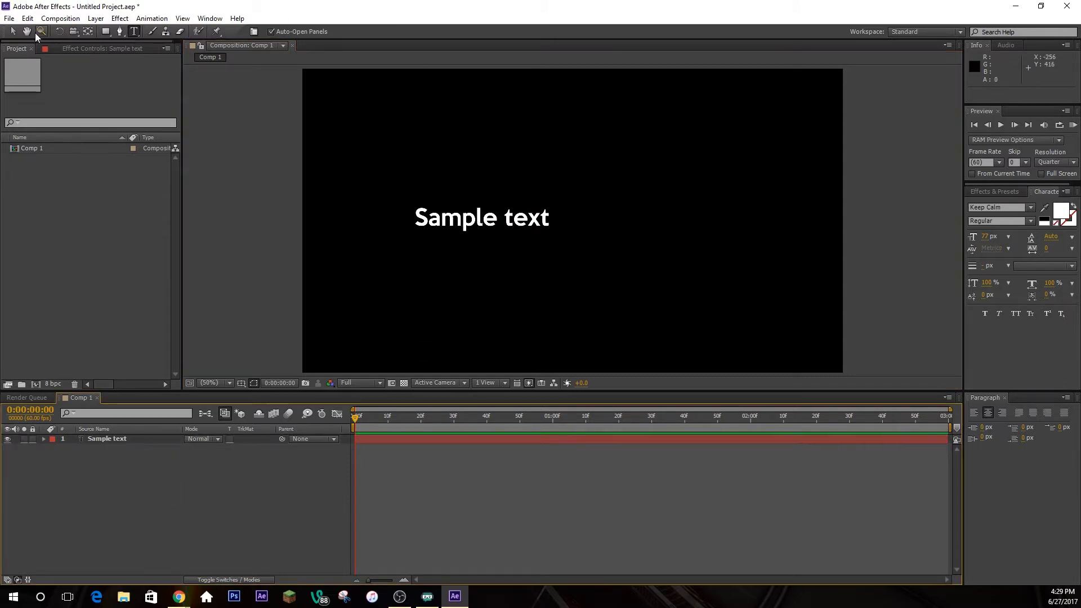
{"action": "left_click", "coordinate": [13, 31]}
{"action": "left_click_drag", "start_coordinate": [505, 219], "coordinate": [613, 251]}
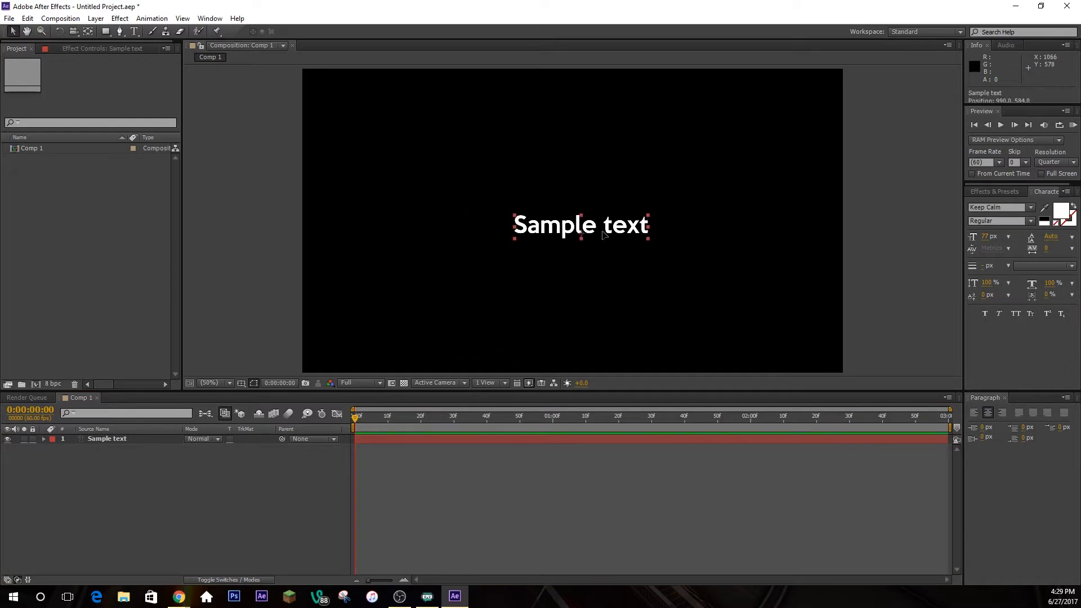
Add a two-node camera layer with its default settings
{"action": "left_click", "coordinate": [96, 20]}
{"action": "mouse_move", "coordinate": [112, 32]}
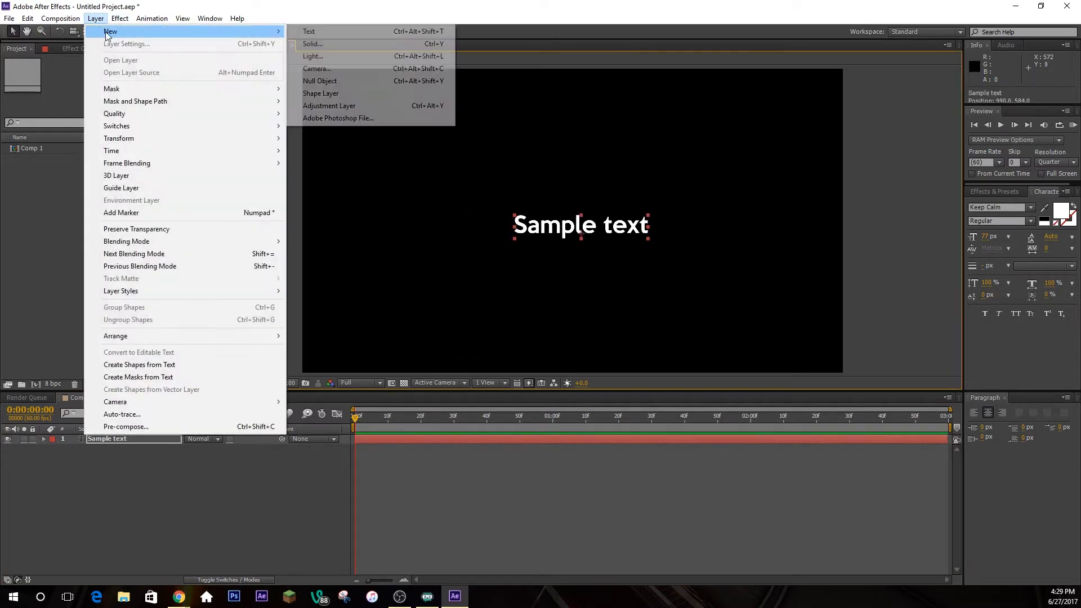
{"action": "left_click", "coordinate": [318, 69]}
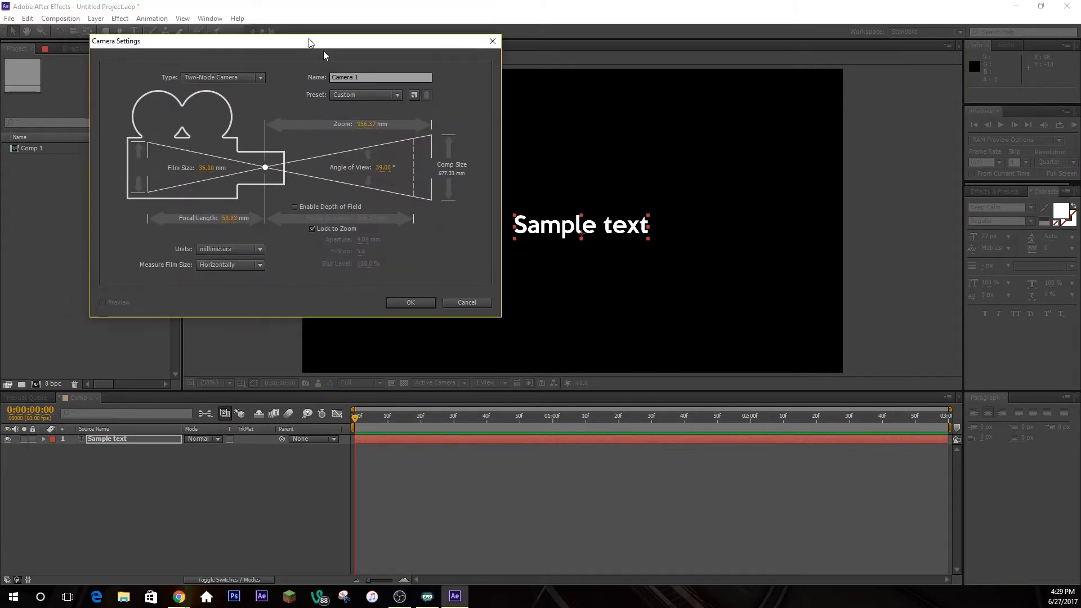
{"action": "left_click", "coordinate": [533, 393]}
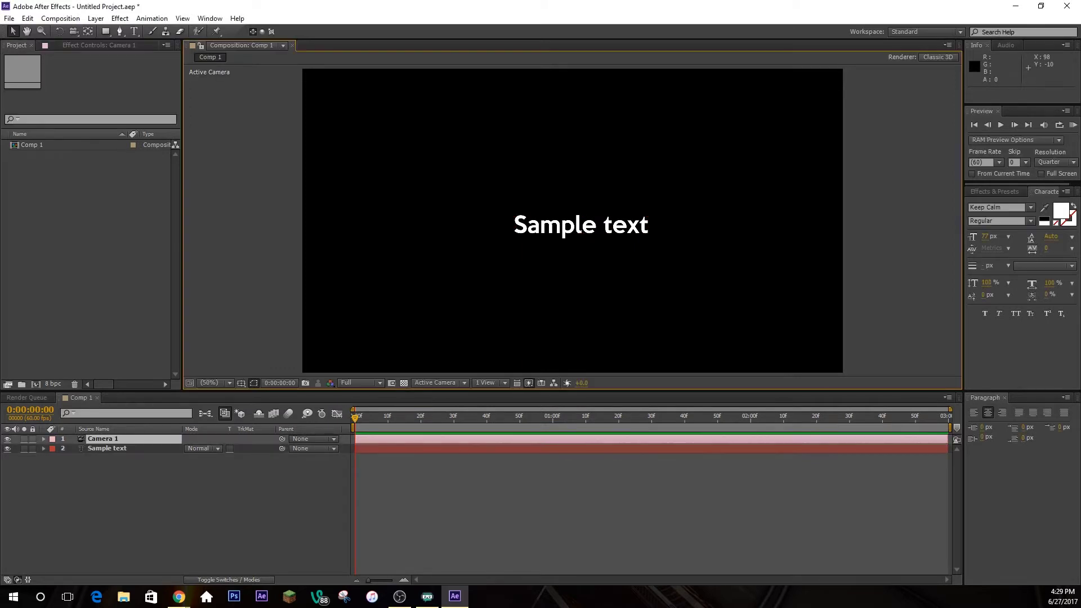
Add a null object layer above the camera
{"action": "left_click", "coordinate": [96, 18]}
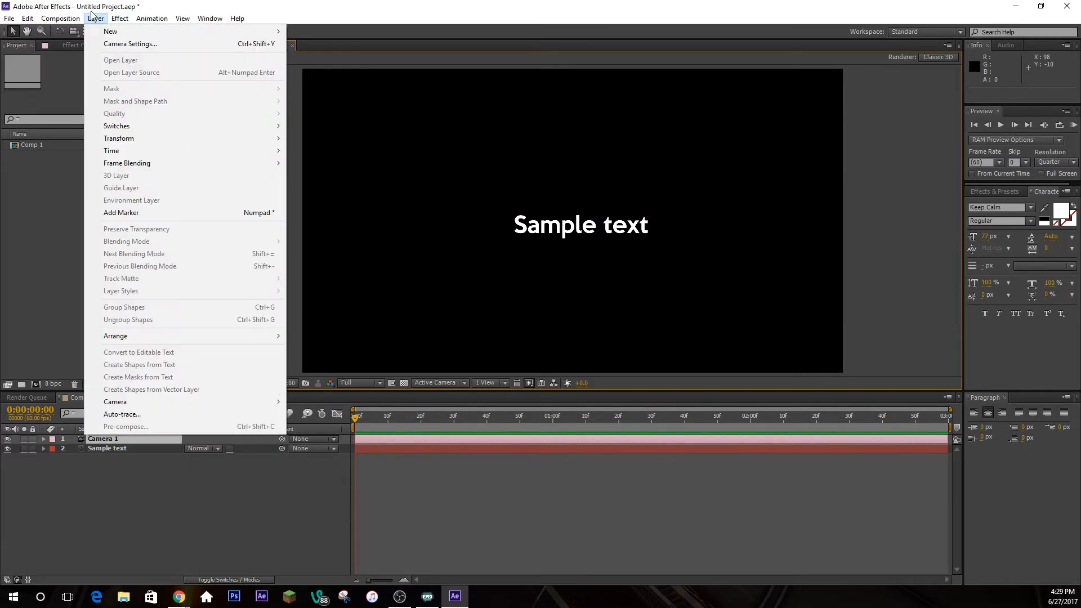
{"action": "mouse_move", "coordinate": [99, 33]}
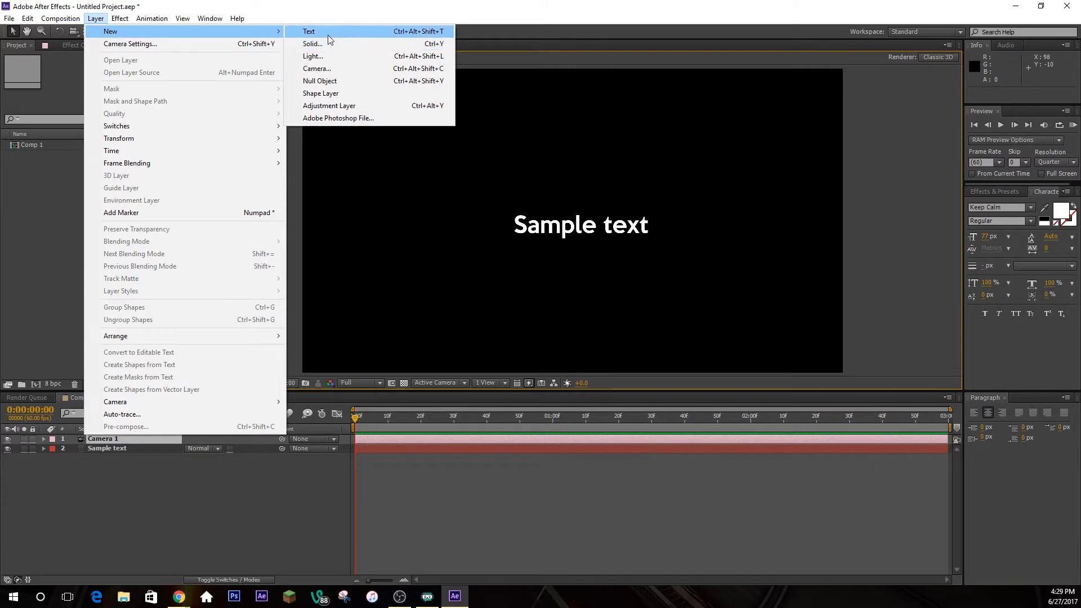
{"action": "left_click", "coordinate": [321, 81]}
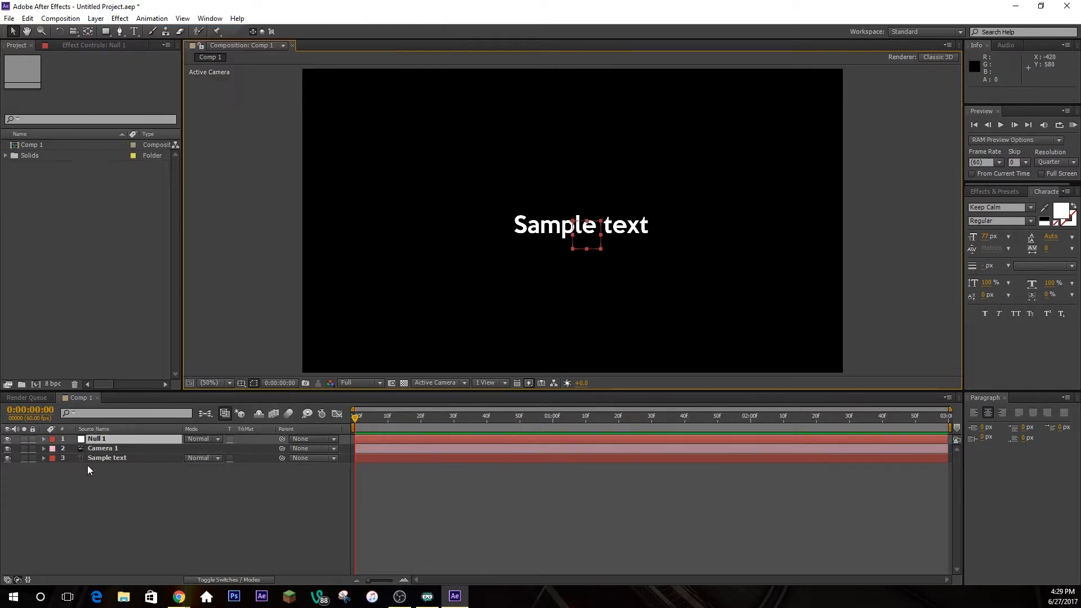
Make the null a 3D layer and parent the camera to it
{"action": "left_click", "coordinate": [233, 579]}
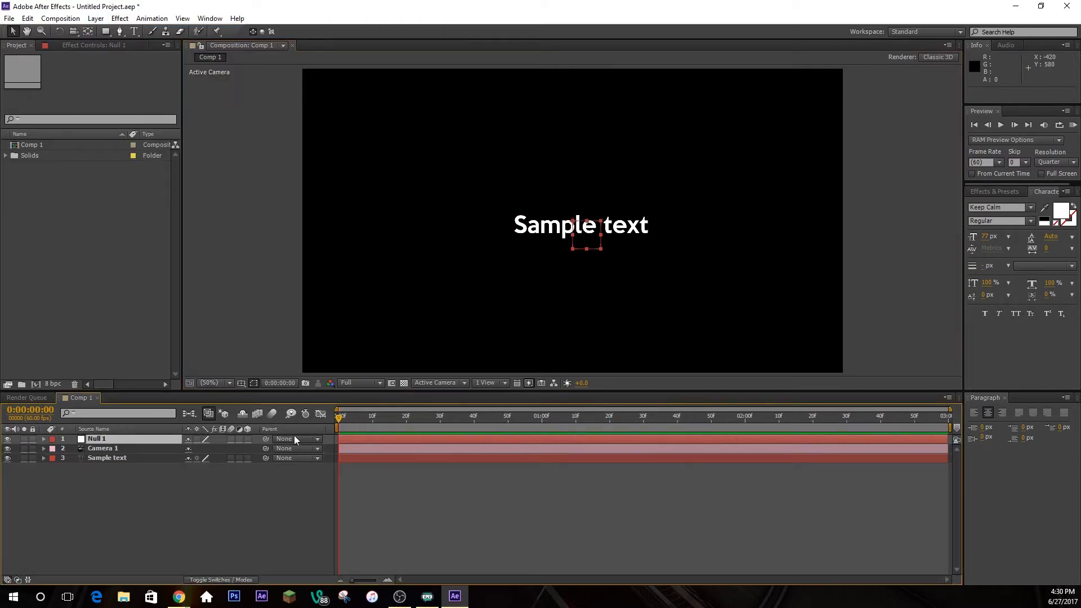
{"action": "left_click", "coordinate": [248, 439]}
{"action": "left_click_drag", "start_coordinate": [265, 448], "coordinate": [98, 439]}
Reveal the Position property of the null layer
{"action": "left_click", "coordinate": [180, 513]}
{"action": "left_click", "coordinate": [112, 439]}
{"action": "key", "text": "p"}
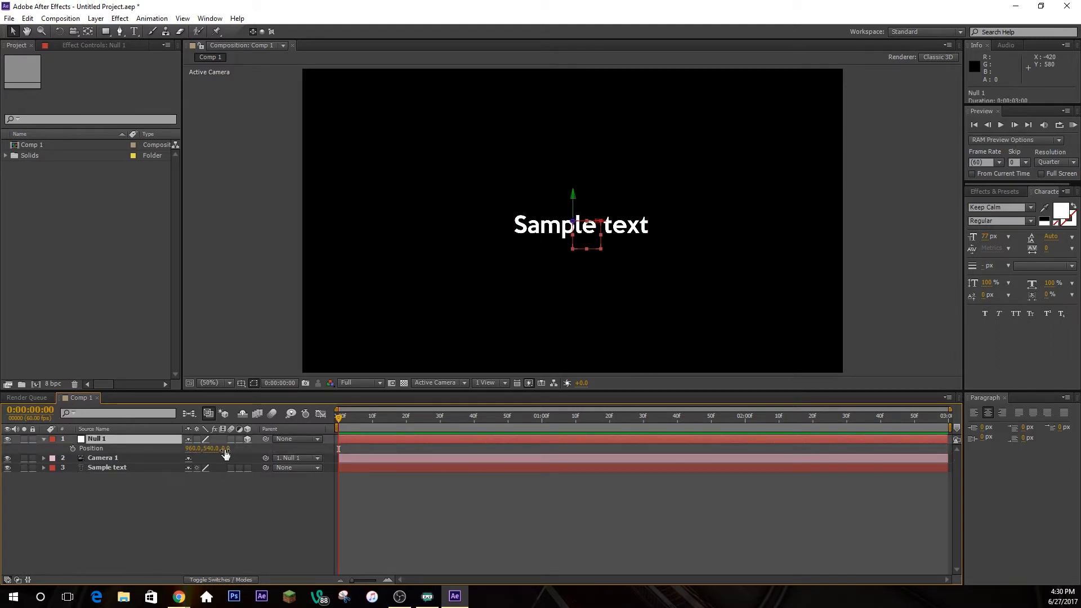
Try shifting the null along the Z axis and return its Z position to 0
{"action": "left_click_drag", "start_coordinate": [226, 448], "coordinate": [260, 463]}
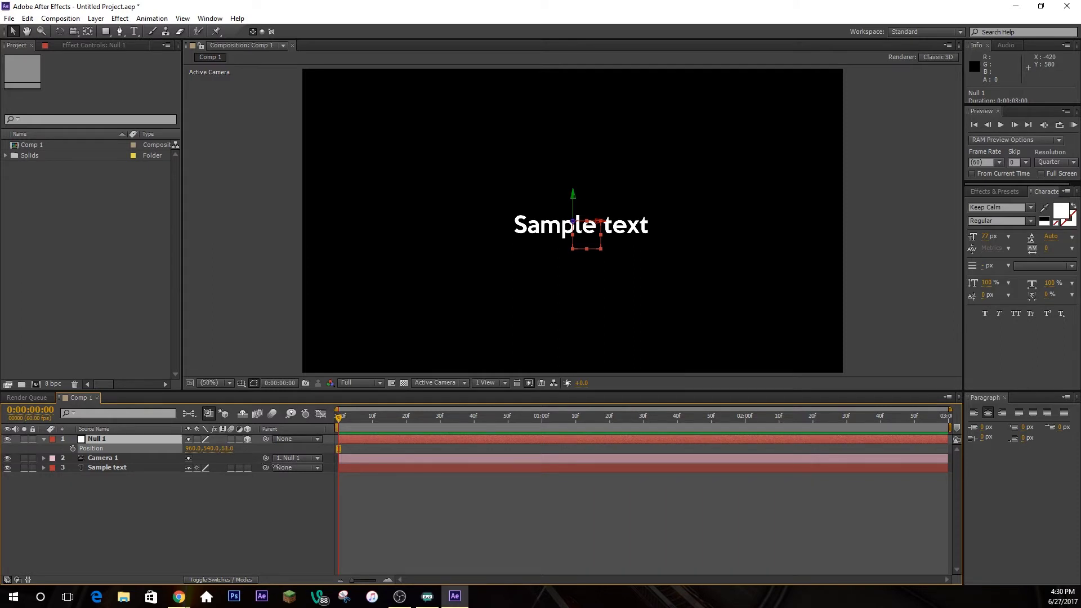
{"action": "left_click", "coordinate": [228, 448]}
{"action": "key", "text": "Return"}
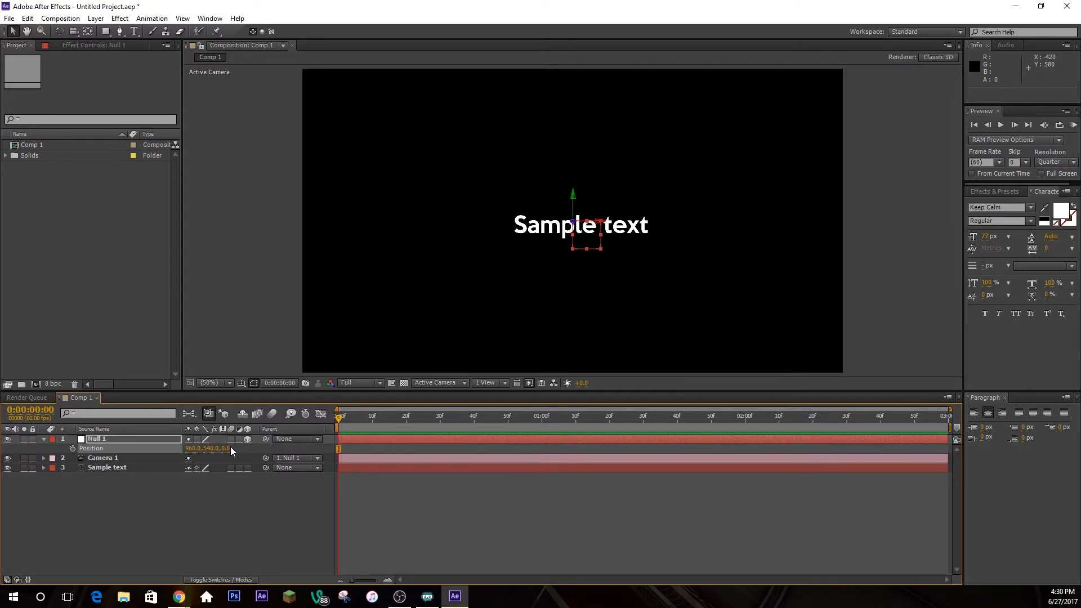
Make the Sample text layer a 3D layer
{"action": "left_click", "coordinate": [124, 467]}
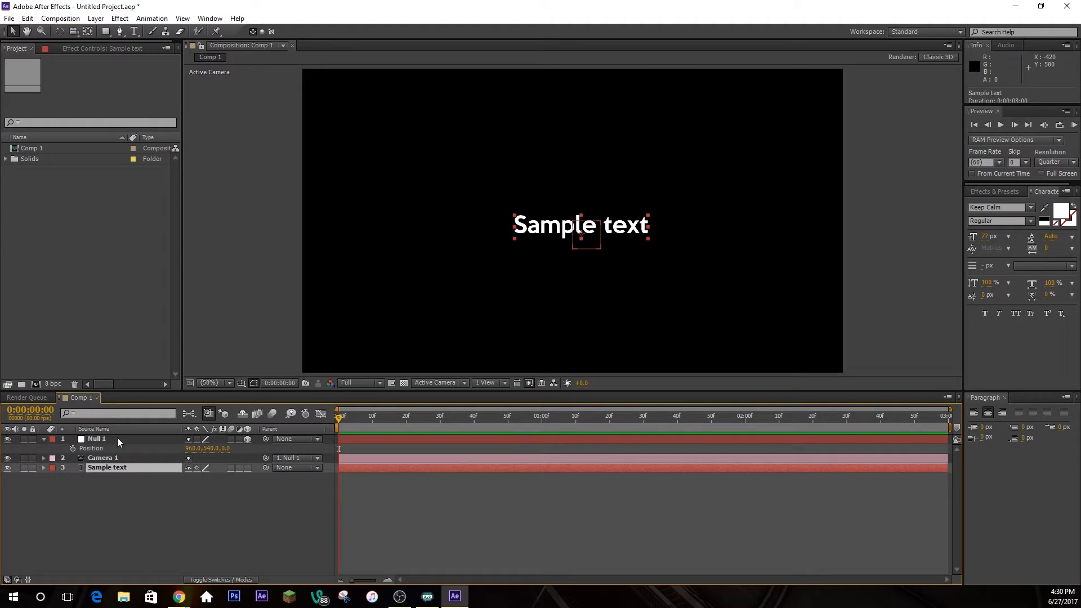
{"action": "left_click", "coordinate": [119, 439]}
{"action": "left_click", "coordinate": [120, 467]}
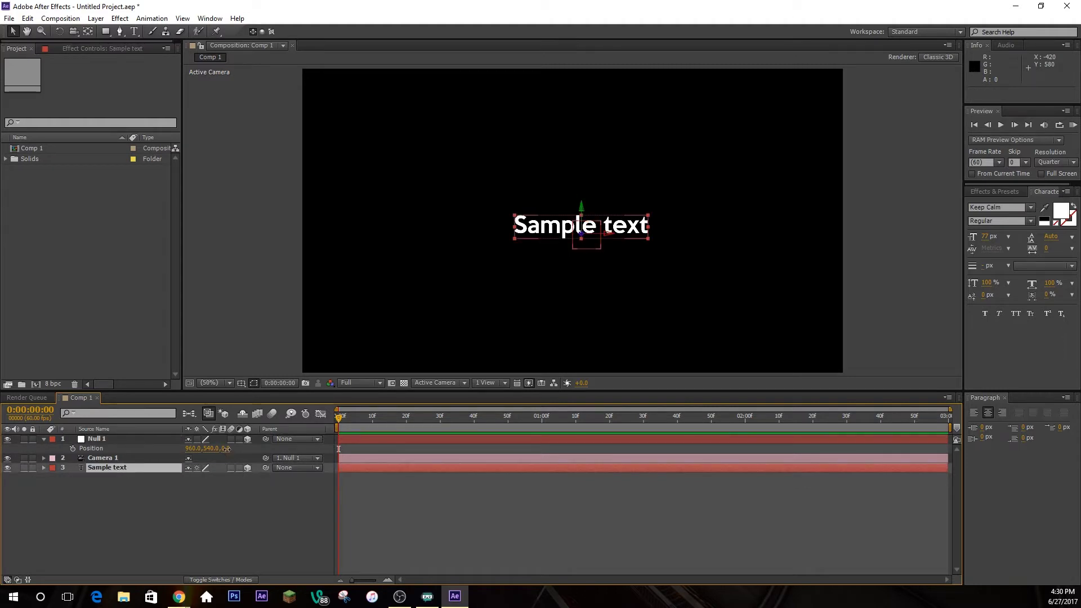
Try moving the null along Z, undo that change, and bring its Z position to 261
{"action": "left_click_drag", "start_coordinate": [228, 448], "coordinate": [598, 480]}
{"action": "key", "text": "ctrl+z"}
{"action": "mouse_move", "coordinate": [188, 449]}
{"action": "left_mouse_down"}
{"action": "mouse_move", "coordinate": [172, 449]}
{"action": "mouse_move", "coordinate": [187, 449]}
{"action": "left_mouse_up"}
{"action": "left_click", "coordinate": [353, 440]}
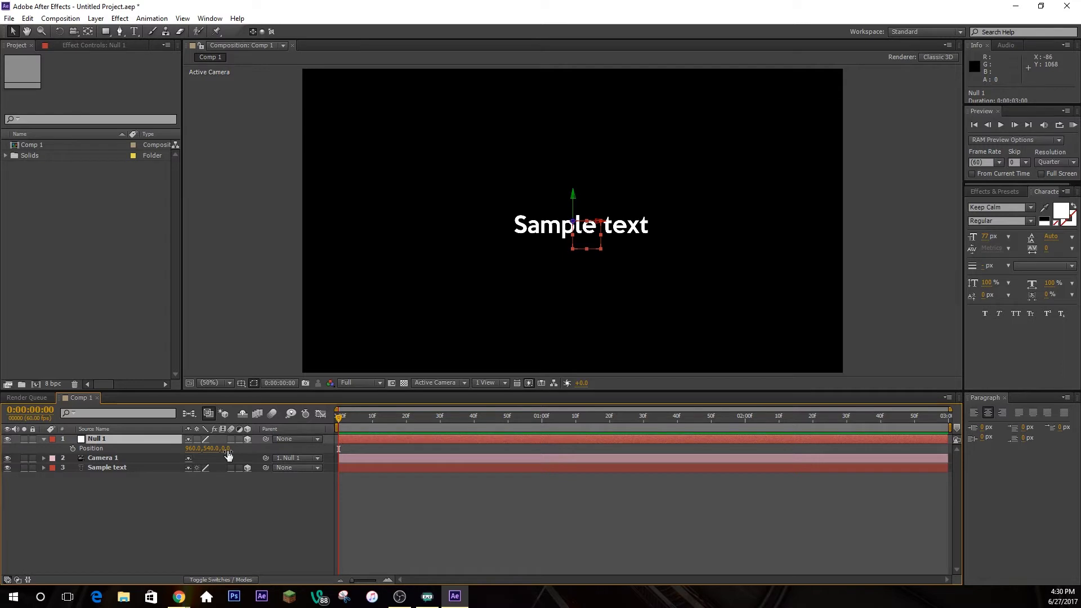
{"action": "left_click_drag", "start_coordinate": [228, 455], "coordinate": [374, 455]}
Reveal the text layer's Position and set X to 960 and Y to 540
{"action": "left_click", "coordinate": [120, 470]}
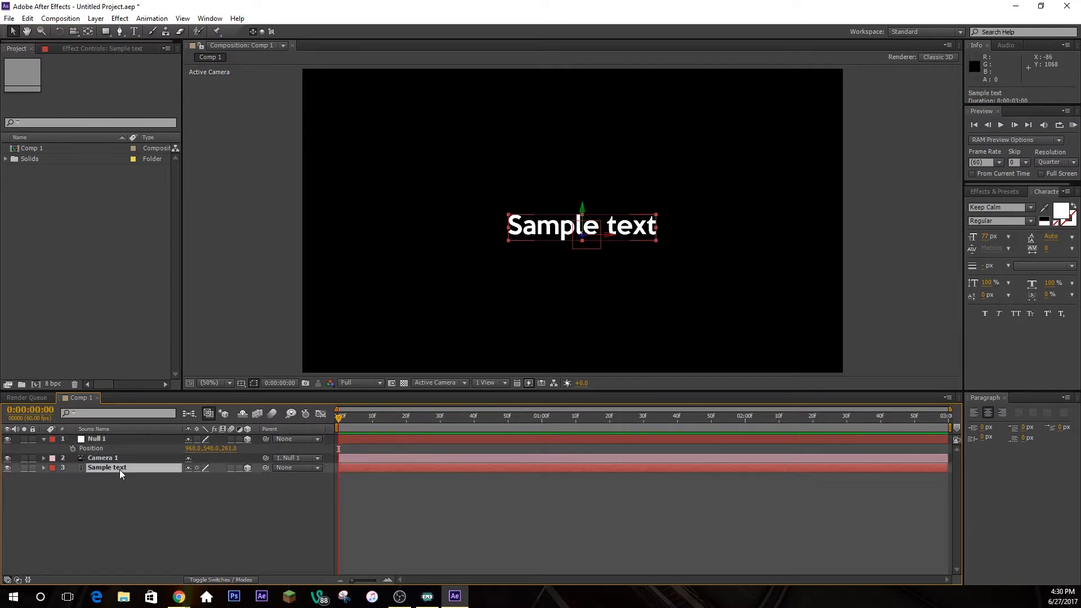
{"action": "key", "text": "p"}
{"action": "left_click", "coordinate": [193, 477]}
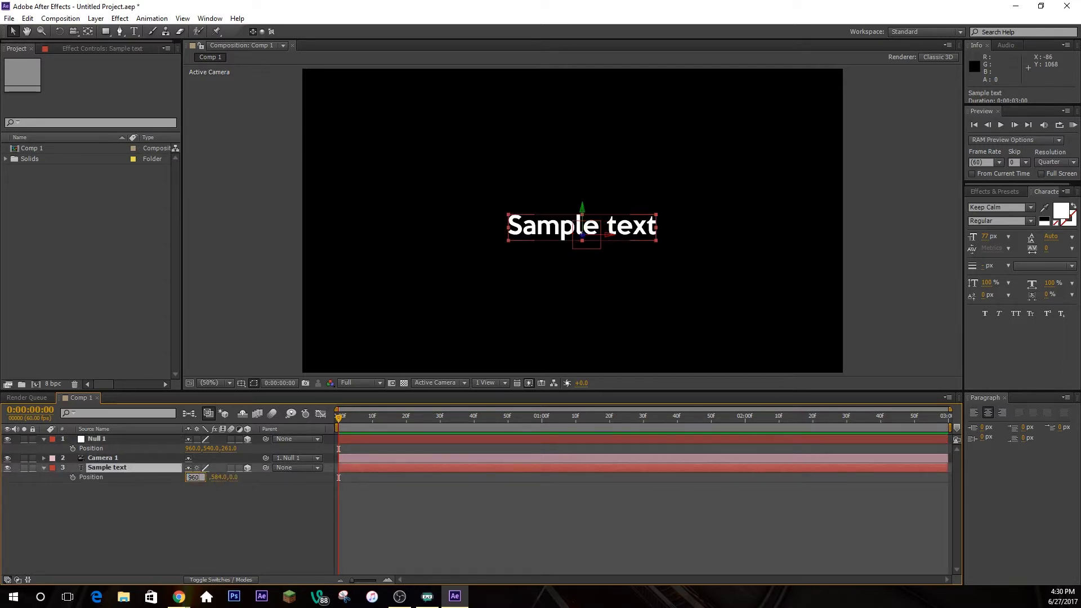
{"action": "left_click", "coordinate": [218, 477]}
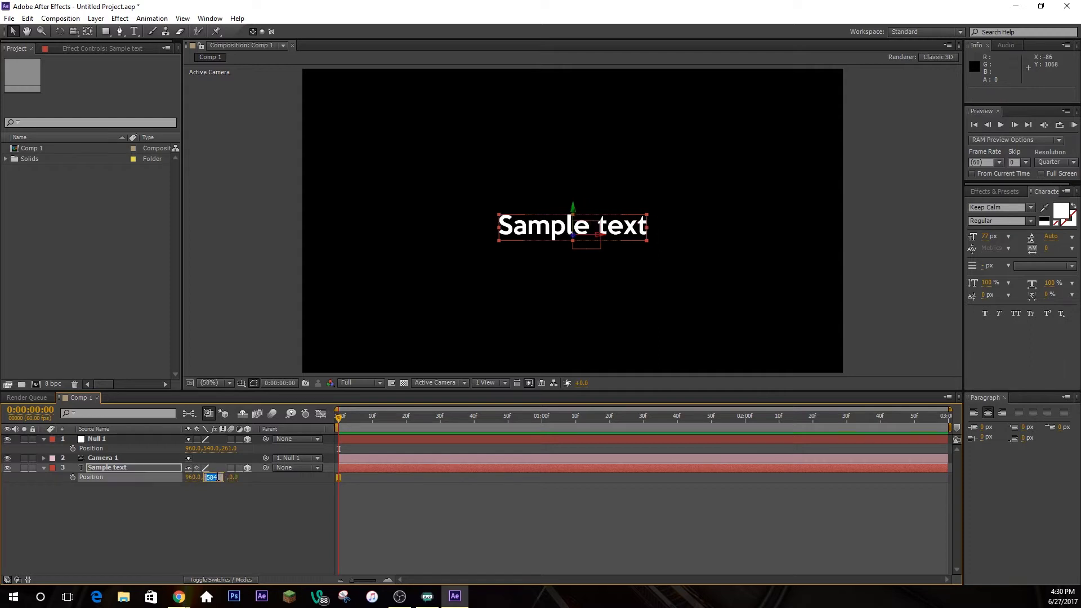
{"action": "type", "text": "540"}
{"action": "key", "text": "Return"}
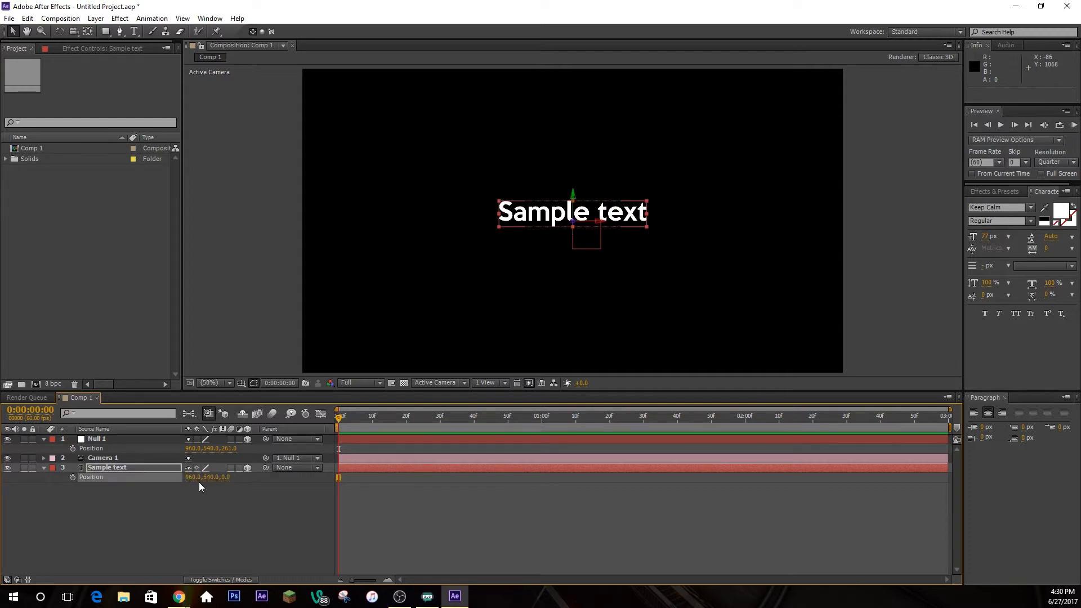
Adjust the text layer's Y position to 567 and push the null along Z to about 2843
{"action": "left_click_drag", "start_coordinate": [211, 477], "coordinate": [369, 454]}
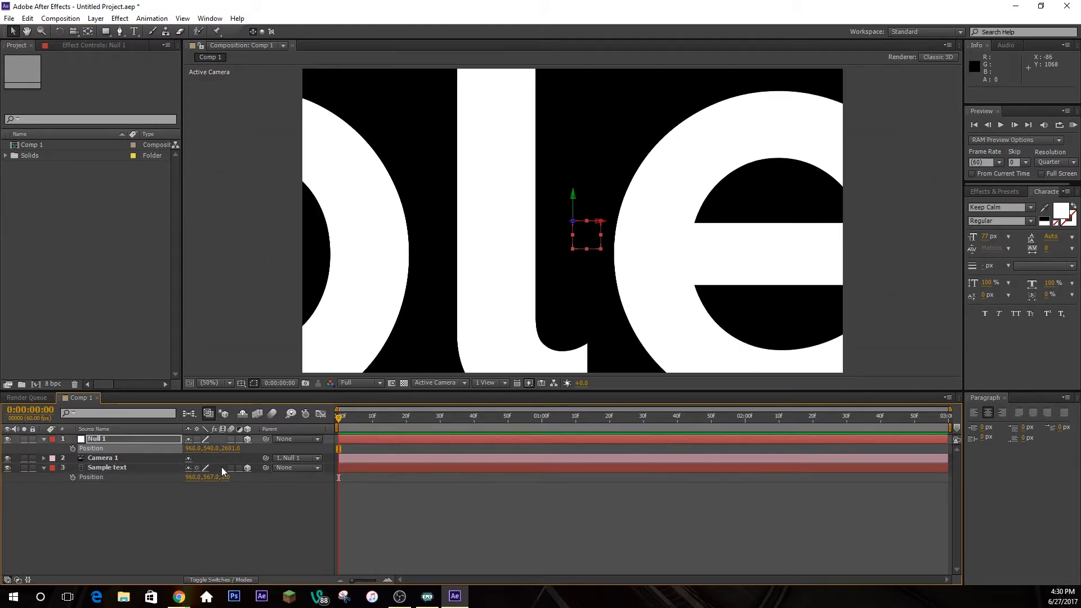
{"action": "mouse_move", "coordinate": [190, 480]}
{"action": "left_mouse_down"}
{"action": "mouse_move", "coordinate": [213, 478]}
{"action": "mouse_move", "coordinate": [195, 477]}
{"action": "mouse_move", "coordinate": [235, 446]}
{"action": "mouse_move", "coordinate": [307, 445]}
{"action": "mouse_move", "coordinate": [231, 462]}
{"action": "mouse_move", "coordinate": [201, 487]}
{"action": "mouse_move", "coordinate": [177, 473]}
{"action": "left_mouse_up"}
{"action": "left_click_drag", "start_coordinate": [231, 448], "coordinate": [373, 446]}
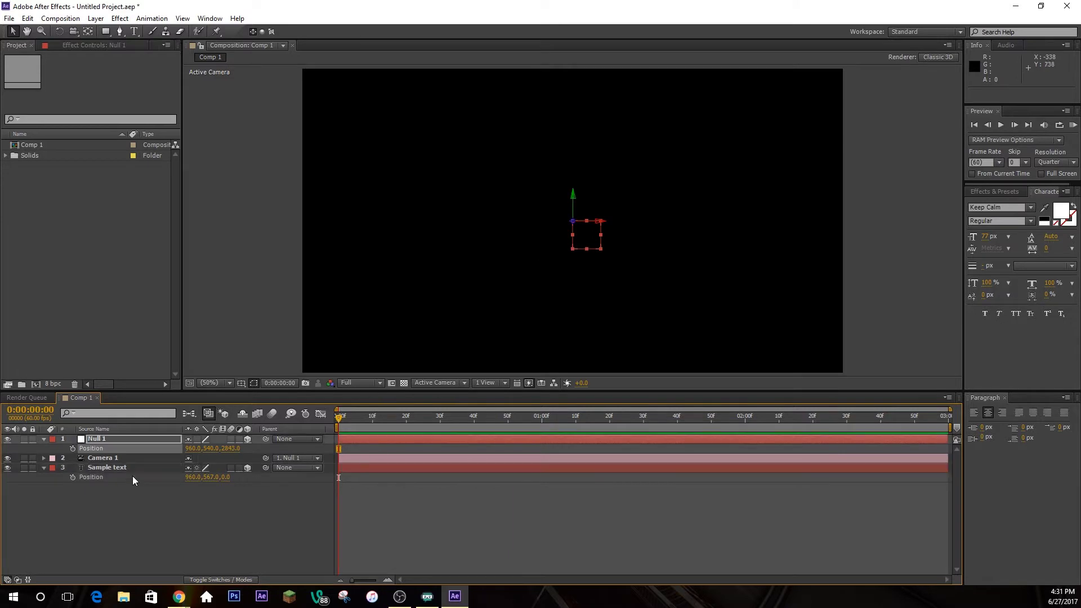
Animate the null's Position with a keyframe at the start and another at 0:00:02:59 with Z at 1780
{"action": "left_click", "coordinate": [73, 449]}
{"action": "left_click_drag", "start_coordinate": [747, 419], "coordinate": [951, 415]}
{"action": "left_click_drag", "start_coordinate": [229, 448], "coordinate": [201, 457]}
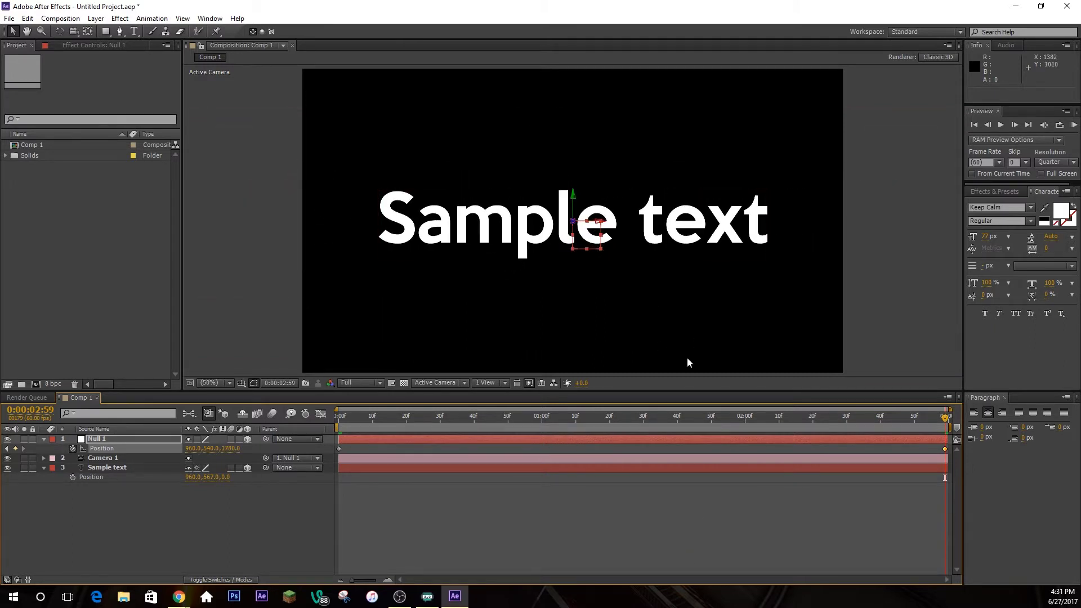
{"action": "mouse_move", "coordinate": [621, 419]}
{"action": "left_mouse_down"}
{"action": "mouse_move", "coordinate": [765, 402]}
{"action": "mouse_move", "coordinate": [415, 412]}
{"action": "mouse_move", "coordinate": [290, 402]}
{"action": "mouse_move", "coordinate": [728, 422]}
{"action": "mouse_move", "coordinate": [609, 419]}
{"action": "left_mouse_up"}
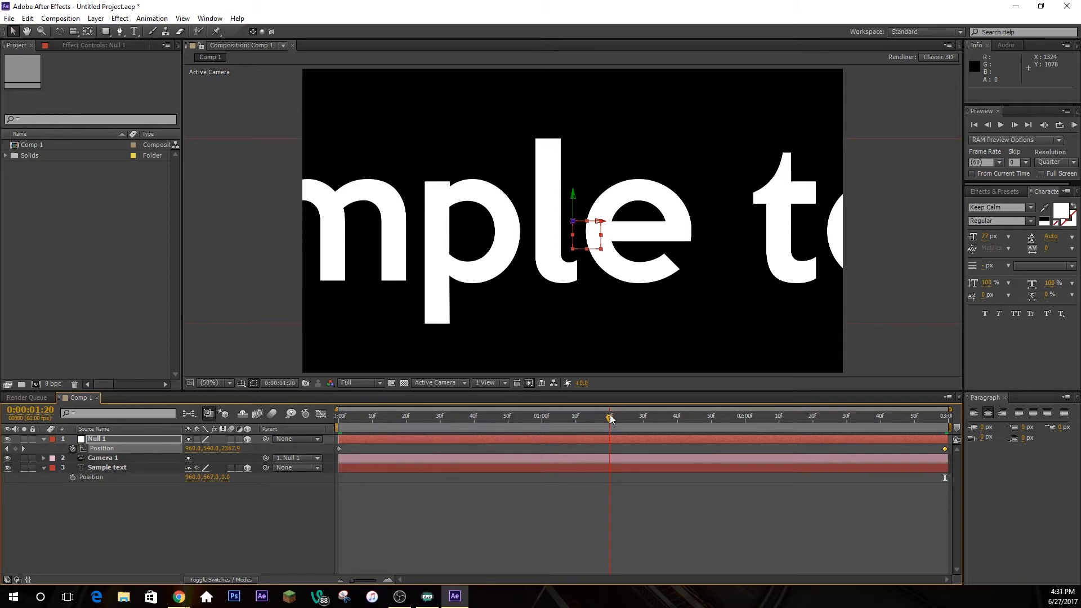
{"action": "mouse_move", "coordinate": [610, 418]}
{"action": "left_mouse_down"}
{"action": "mouse_move", "coordinate": [468, 417]}
{"action": "mouse_move", "coordinate": [918, 439]}
{"action": "mouse_move", "coordinate": [685, 447]}
{"action": "mouse_move", "coordinate": [603, 434]}
{"action": "mouse_move", "coordinate": [623, 434]}
{"action": "mouse_move", "coordinate": [630, 420]}
{"action": "left_mouse_up"}
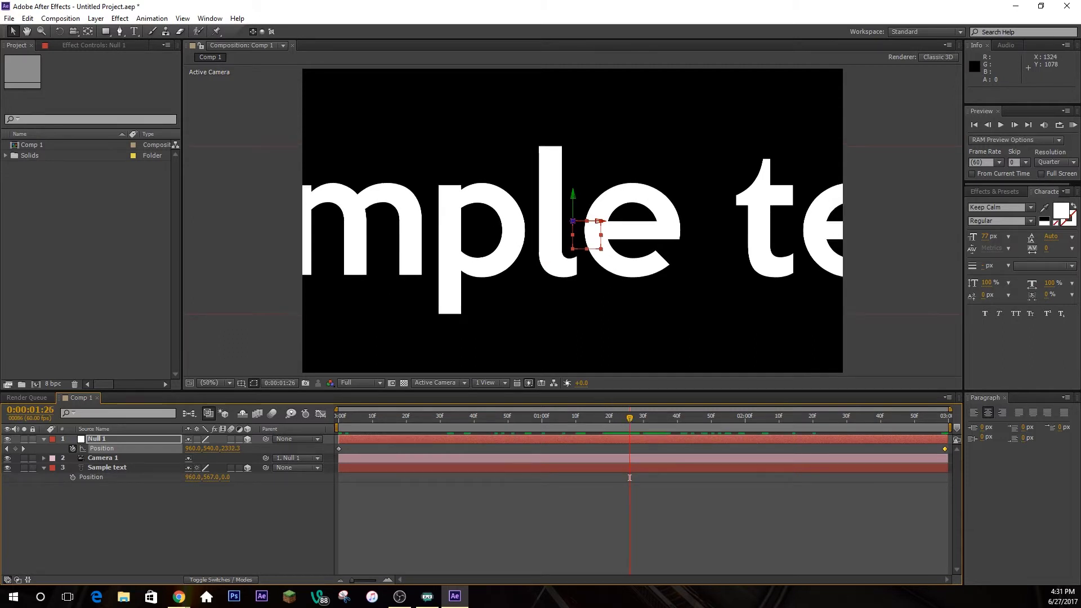
Show the null's Position in the Graph Editor and apply Easy Ease to both keyframes
{"action": "left_click", "coordinate": [184, 505]}
{"action": "left_click", "coordinate": [133, 448]}
{"action": "left_click", "coordinate": [320, 414]}
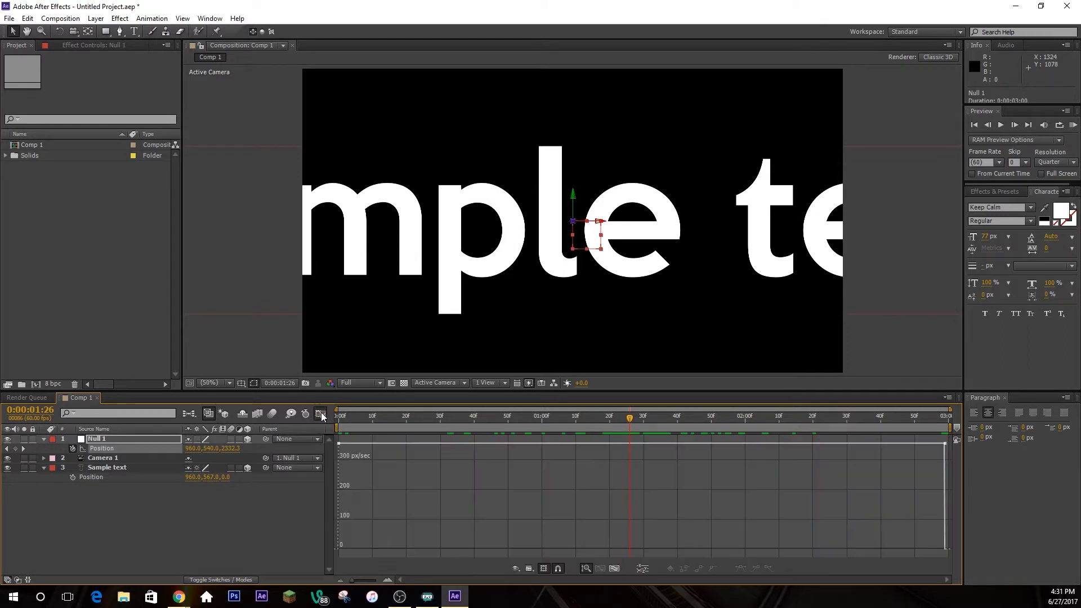
{"action": "left_click_drag", "start_coordinate": [333, 437], "coordinate": [501, 516]}
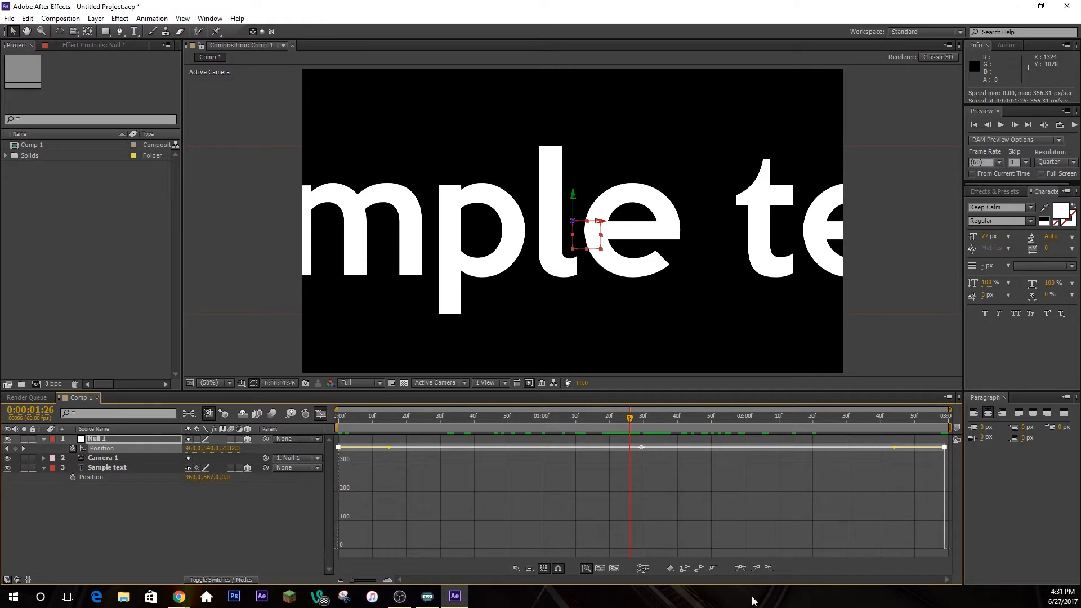
{"action": "left_click", "coordinate": [741, 566]}
{"action": "left_click", "coordinate": [643, 475]}
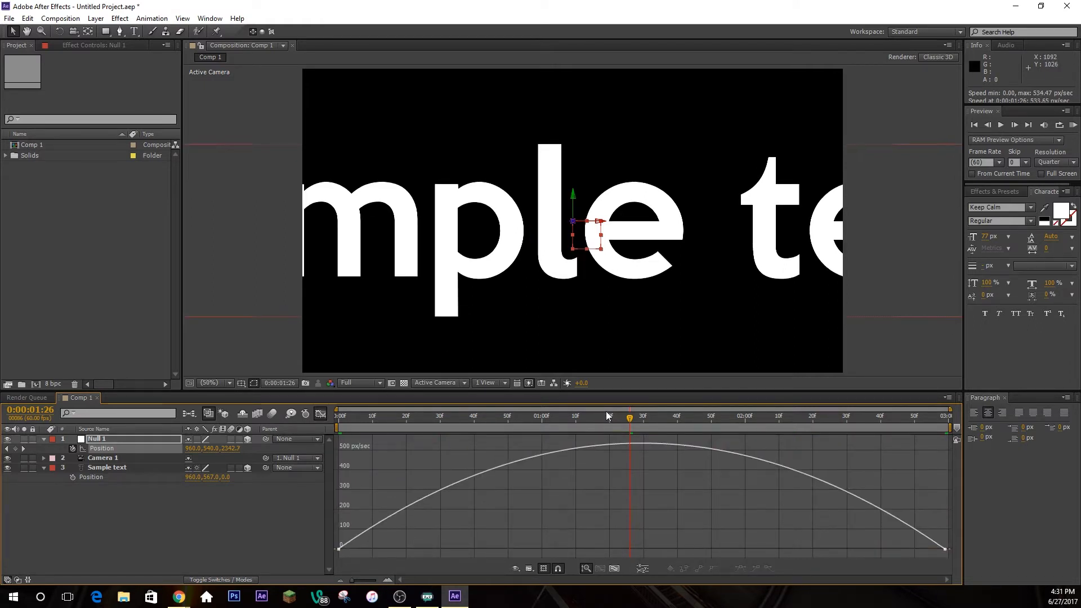
Lengthen the ease influence of both Position keyframes toward the middle, forming a sharp speed peak near 0:00:01:28
{"action": "left_click_drag", "start_coordinate": [629, 420], "coordinate": [631, 417]}
{"action": "left_click", "coordinate": [636, 429]}
{"action": "left_click", "coordinate": [100, 440]}
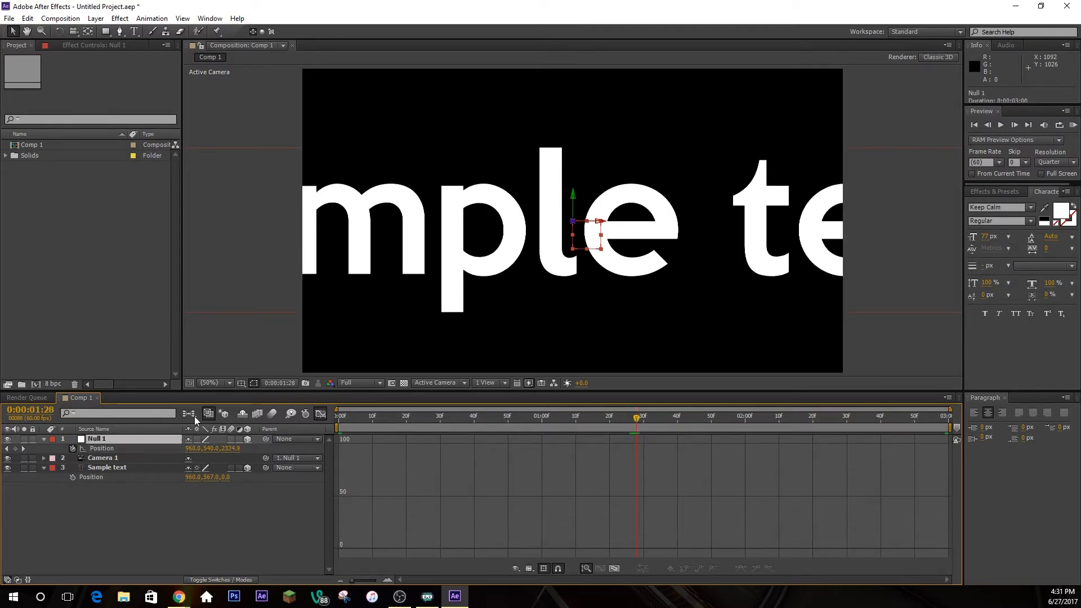
{"action": "left_click", "coordinate": [134, 513]}
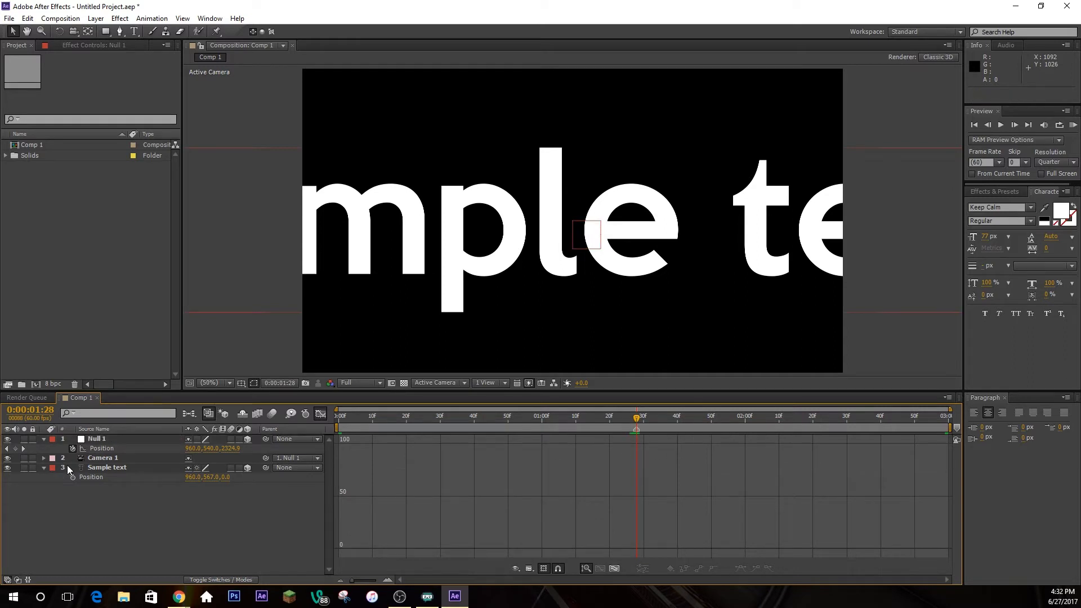
{"action": "left_click", "coordinate": [116, 449]}
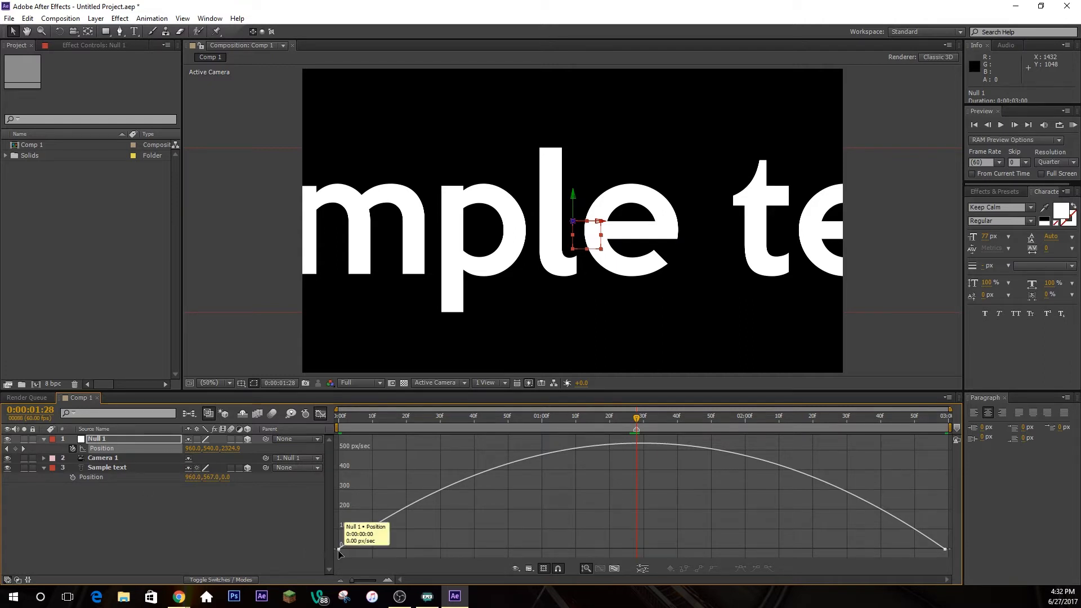
{"action": "left_click", "coordinate": [370, 518]}
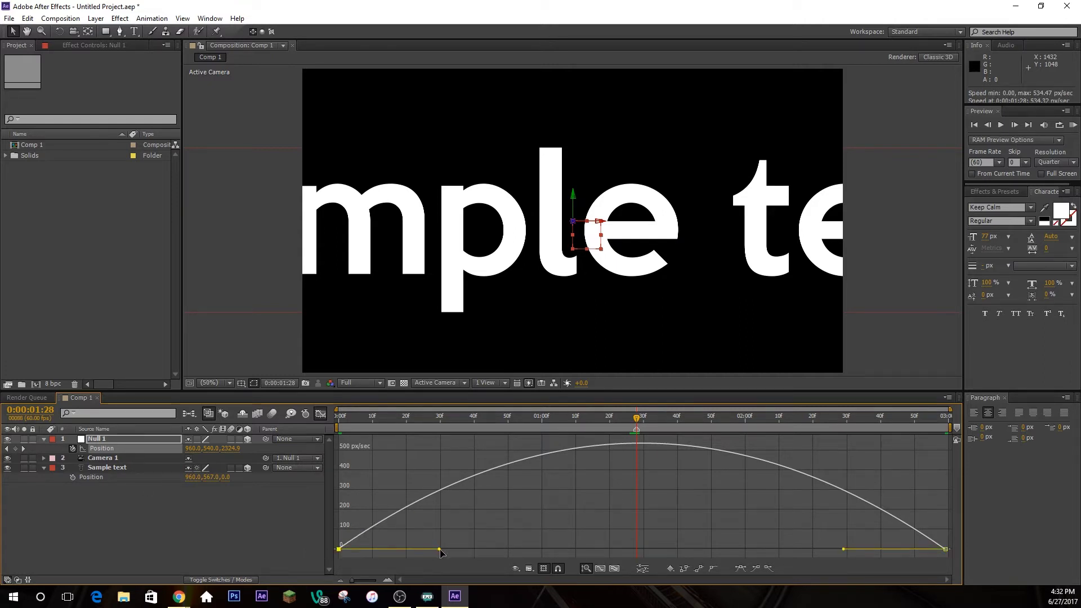
{"action": "left_click_drag", "start_coordinate": [440, 550], "coordinate": [573, 550]}
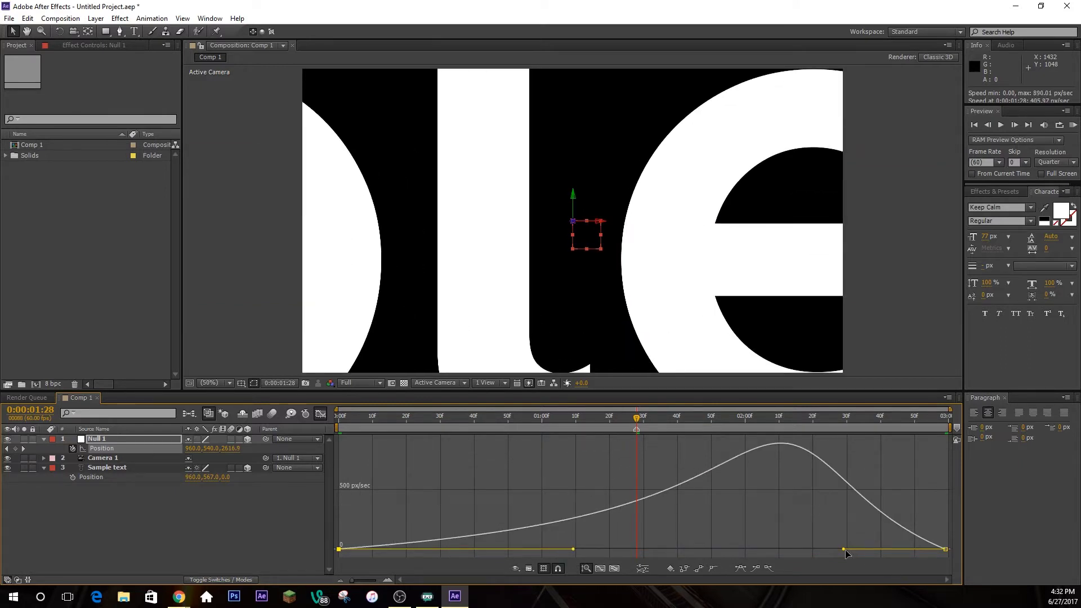
{"action": "left_click_drag", "start_coordinate": [844, 550], "coordinate": [702, 547]}
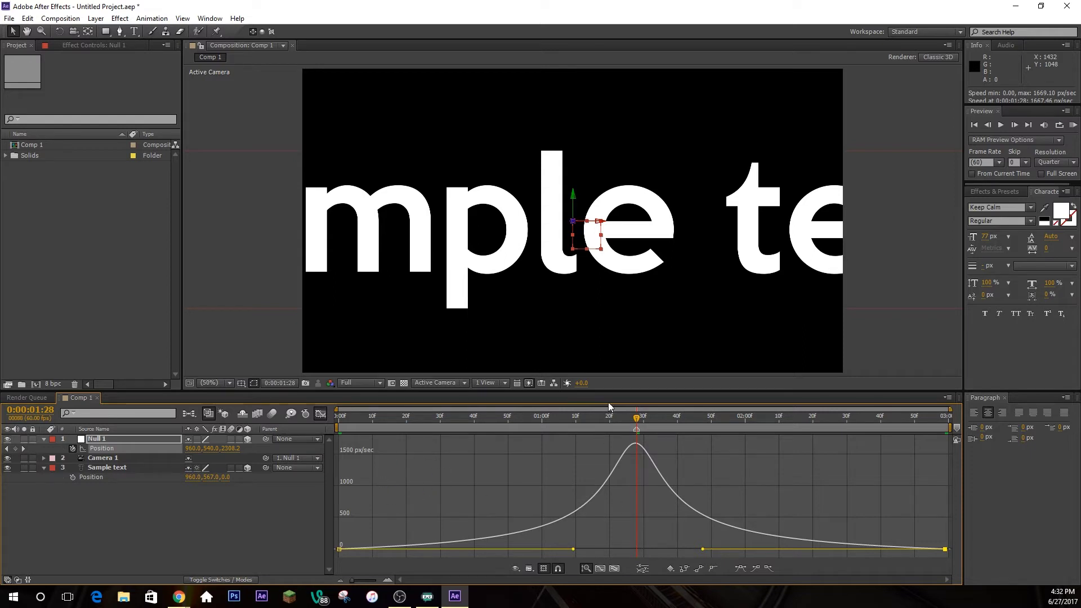
Preview the eased camera move by scrubbing around the speed peak and playing a RAM preview
{"action": "left_click", "coordinate": [631, 421]}
{"action": "left_click_drag", "start_coordinate": [631, 419], "coordinate": [592, 475]}
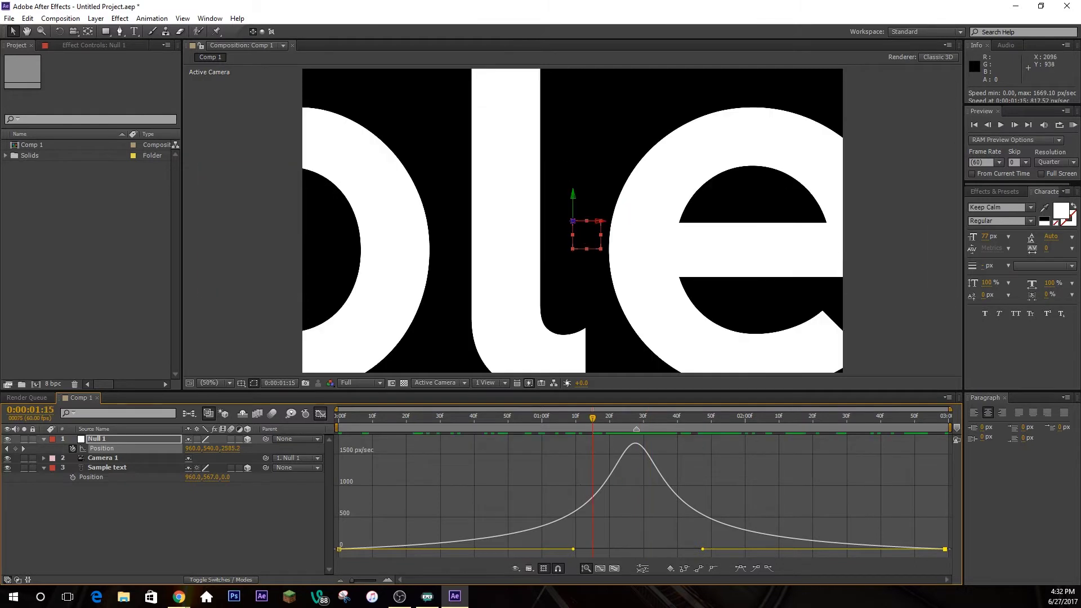
{"action": "key", "text": "KP_0"}
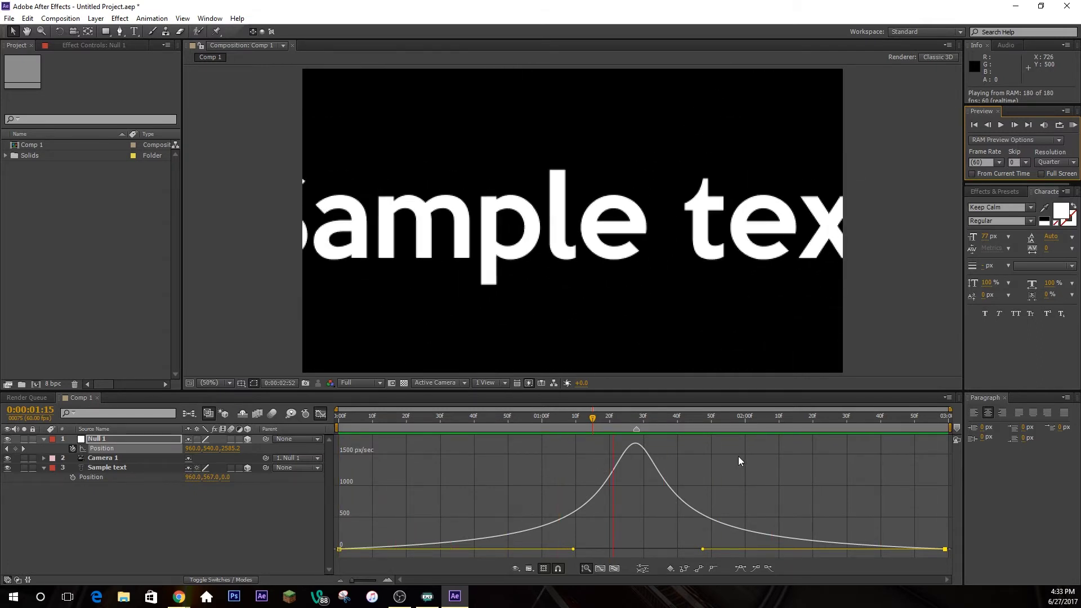
{"action": "key", "text": "space"}
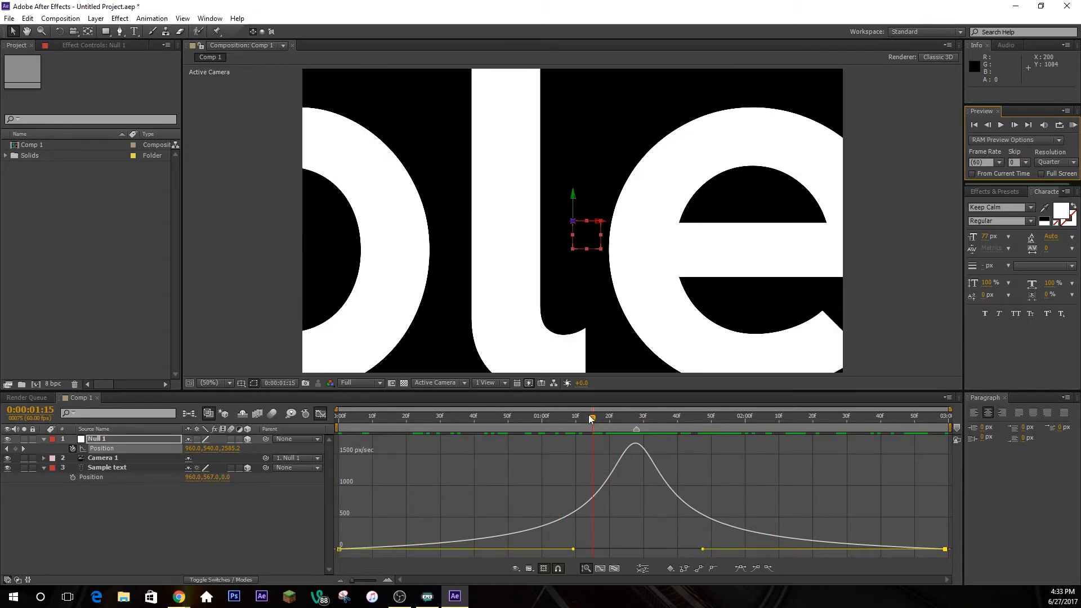
Move to the last frame of the animation and extend the composition's duration to 10 seconds
{"action": "left_click_drag", "start_coordinate": [590, 418], "coordinate": [947, 458]}
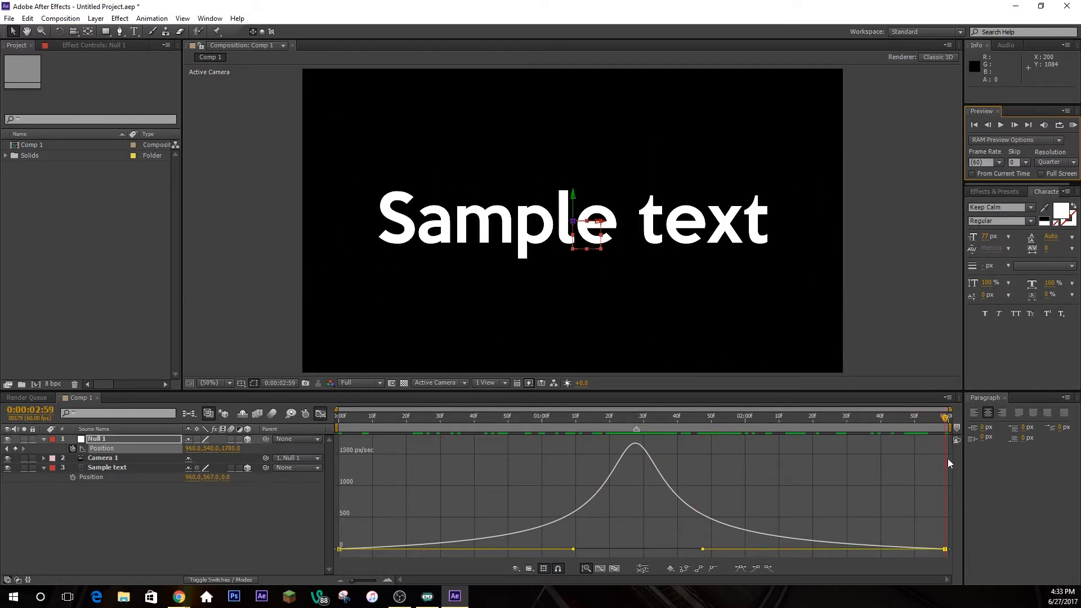
{"action": "left_click", "coordinate": [42, 18]}
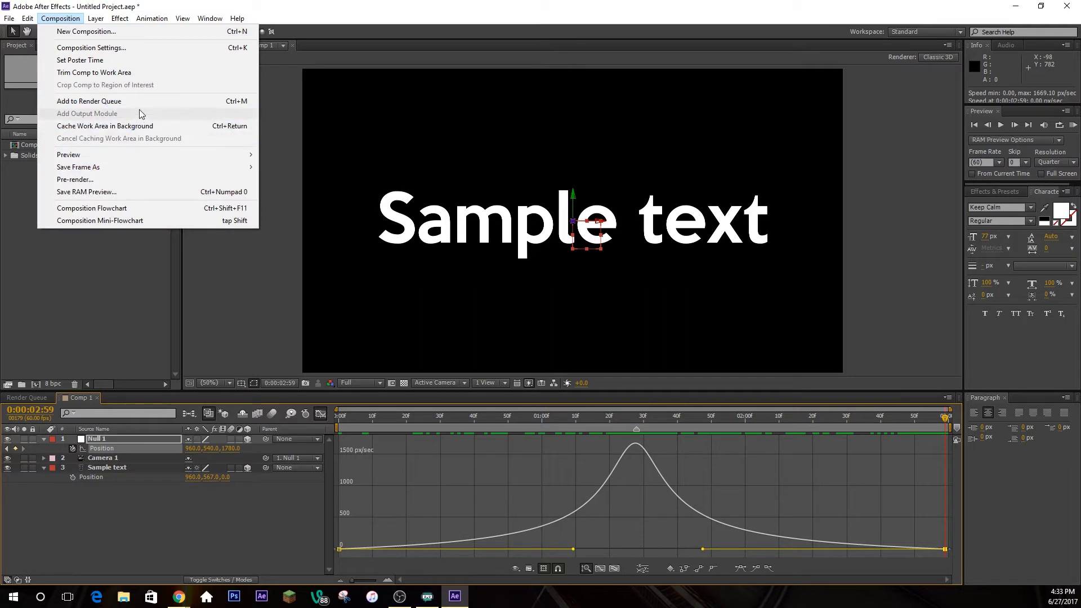
{"action": "left_click", "coordinate": [122, 49]}
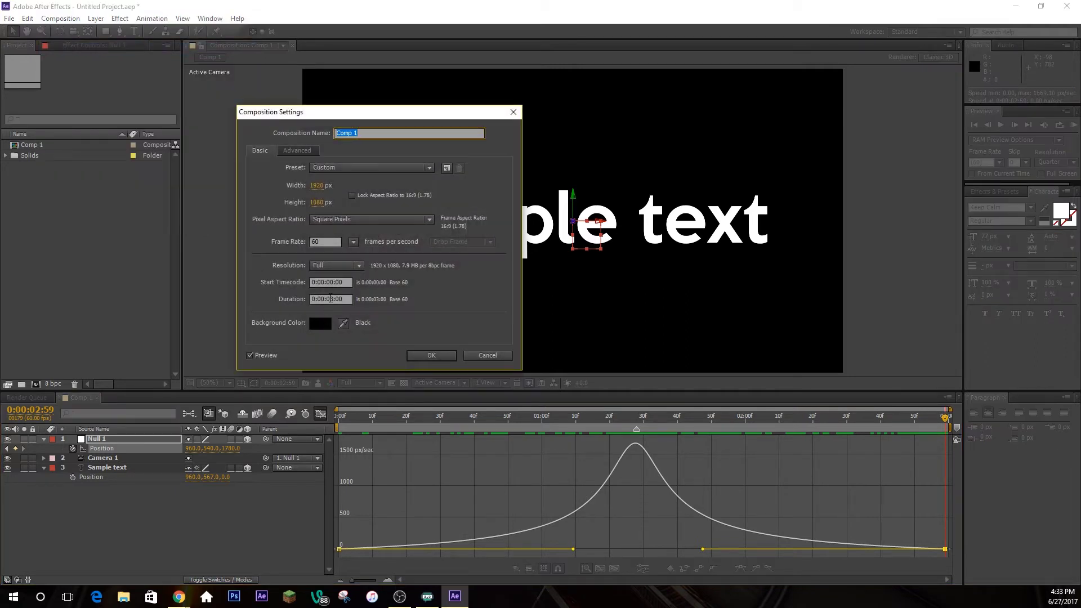
{"action": "left_click", "coordinate": [331, 299]}
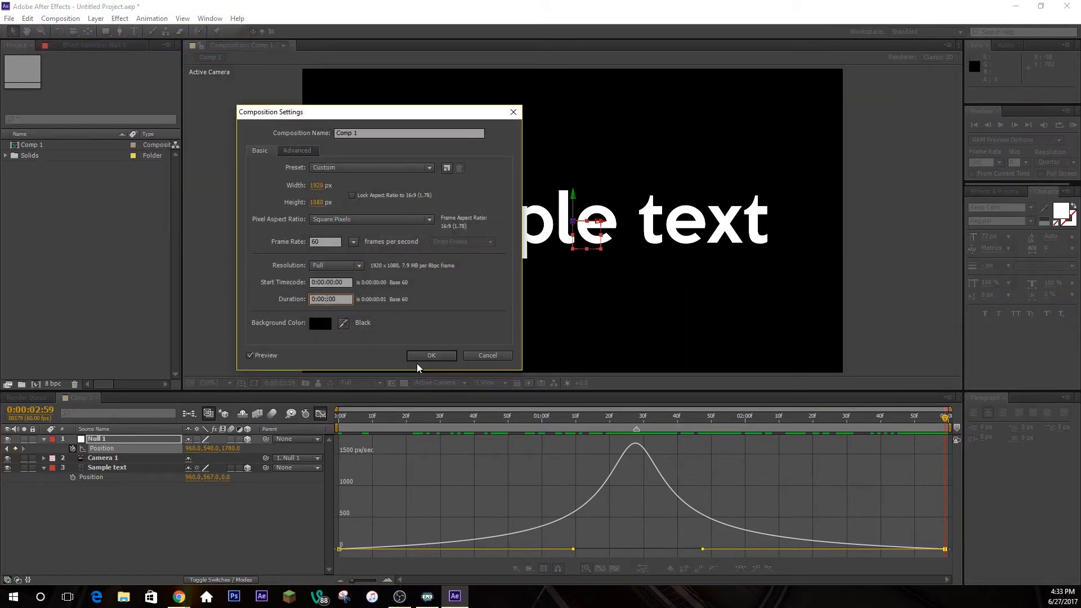
{"action": "key", "text": "Return"}
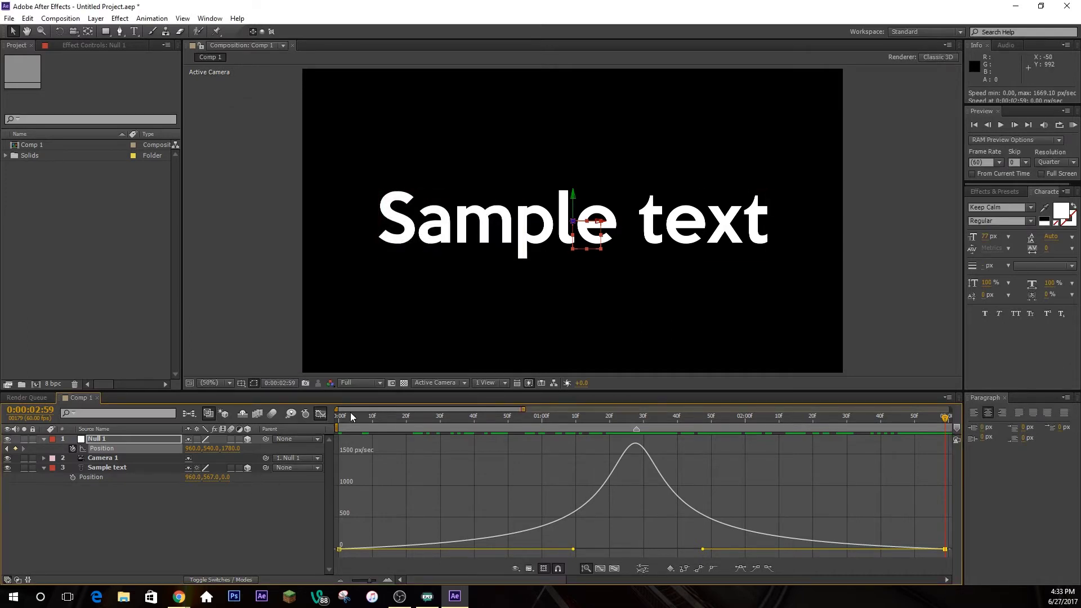
Return the timeline to layer bars and add a 3D text layer reading HELLO! above the null
{"action": "left_click", "coordinate": [320, 414]}
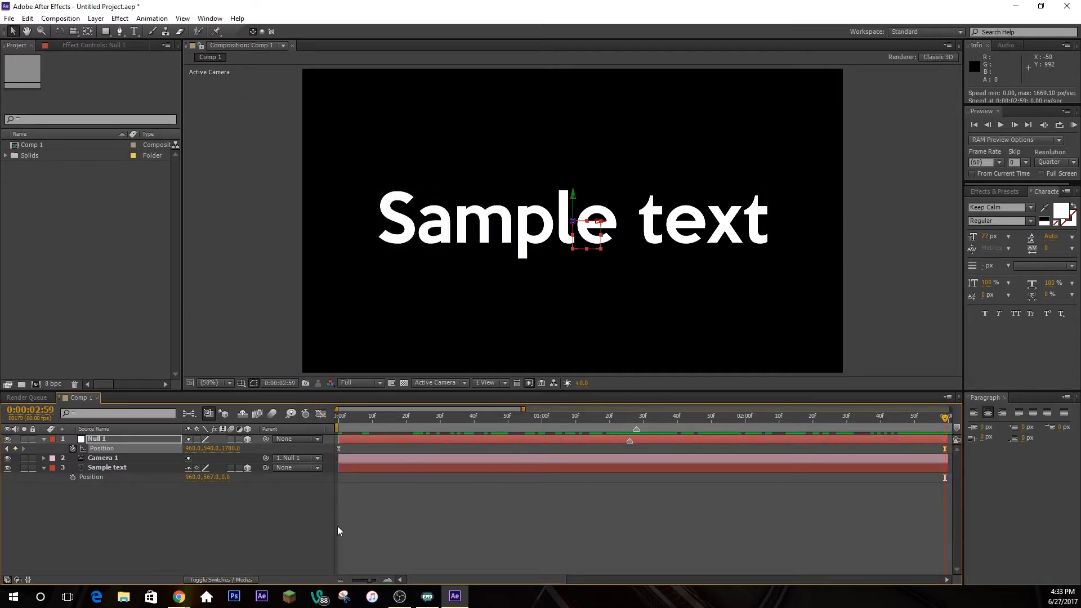
{"action": "key", "text": "minus"}
{"action": "key", "text": "minus"}
{"action": "key", "text": "minus"}
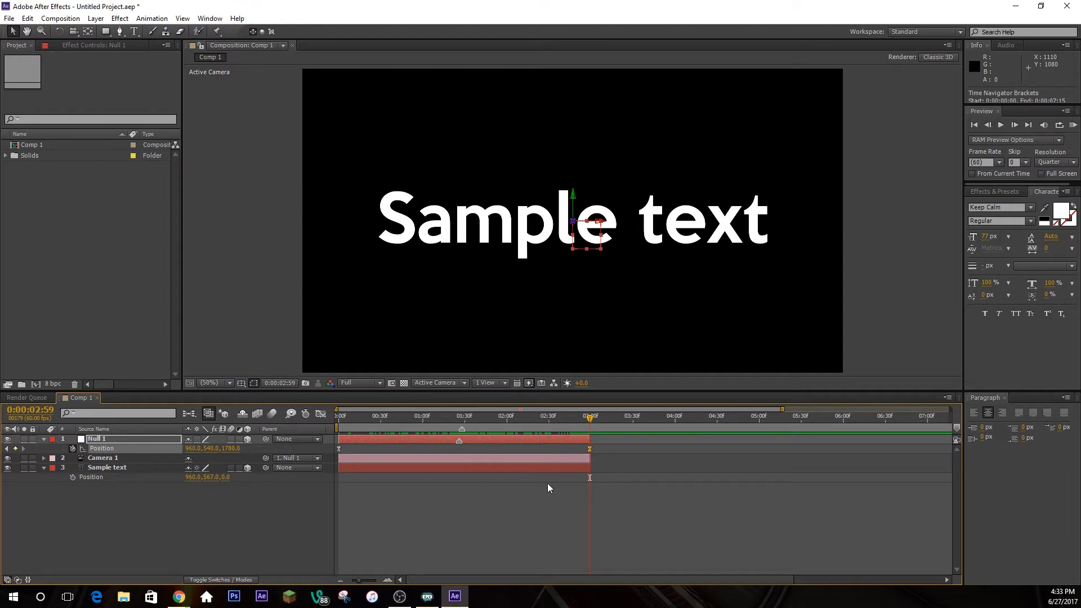
{"action": "left_click", "coordinate": [569, 467]}
{"action": "key", "text": "F2"}
{"action": "left_click", "coordinate": [149, 500]}
{"action": "left_click", "coordinate": [125, 441]}
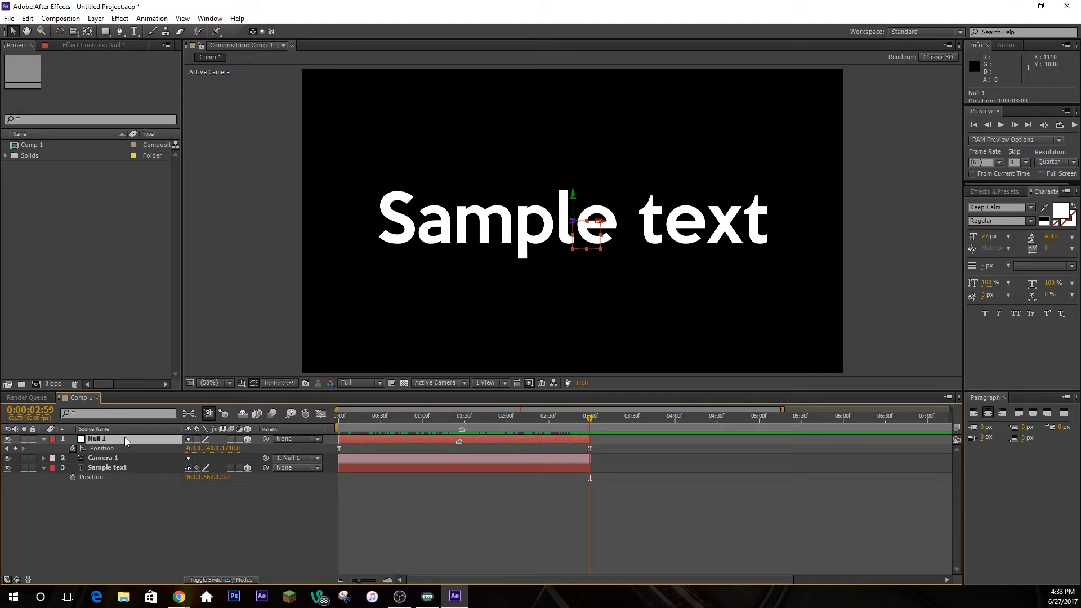
{"action": "left_click", "coordinate": [96, 19]}
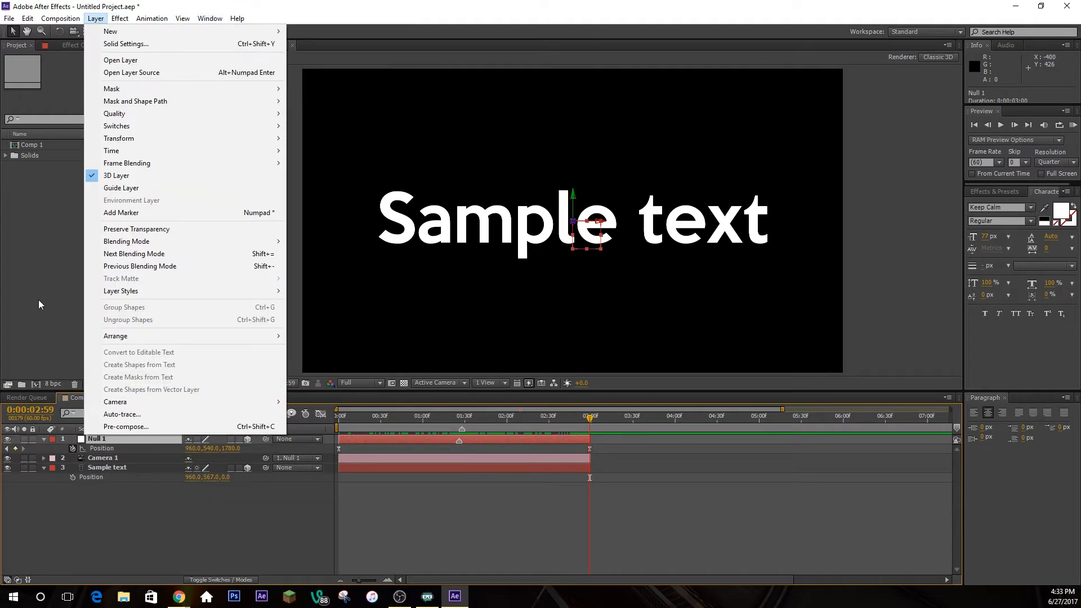
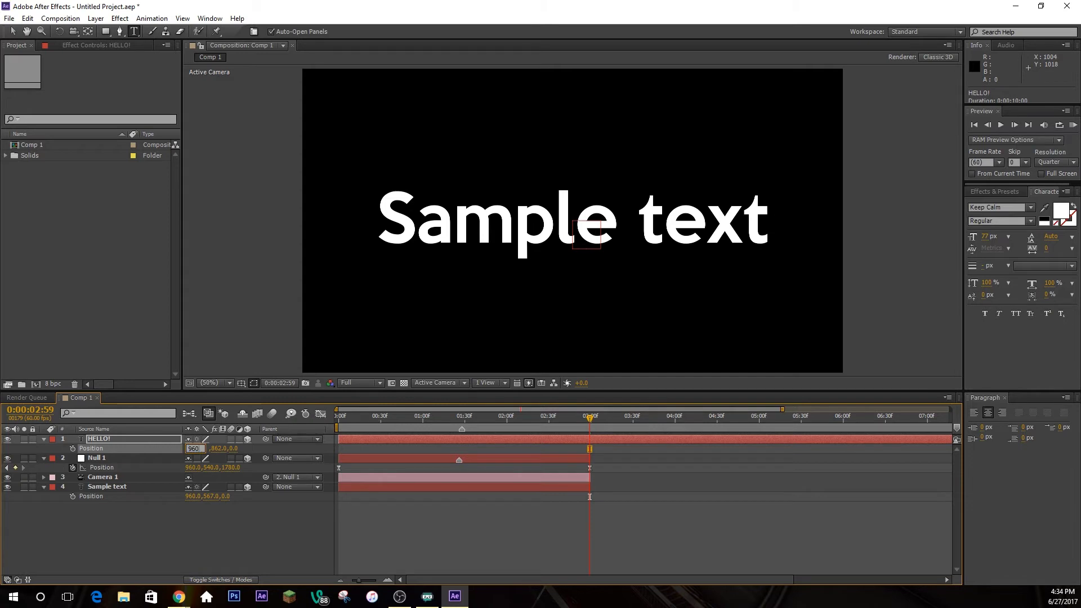
Set the HELLO! text layer's Position to X 960 and Y 540
{"action": "left_click", "coordinate": [214, 449]}
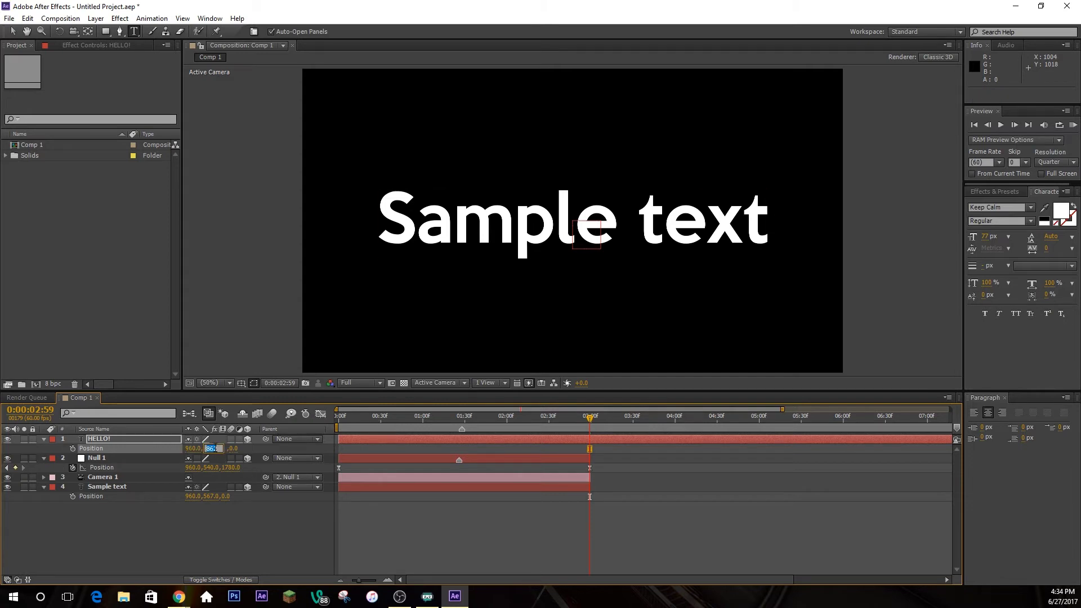
{"action": "type", "text": "540"}
{"action": "key", "text": "Return"}
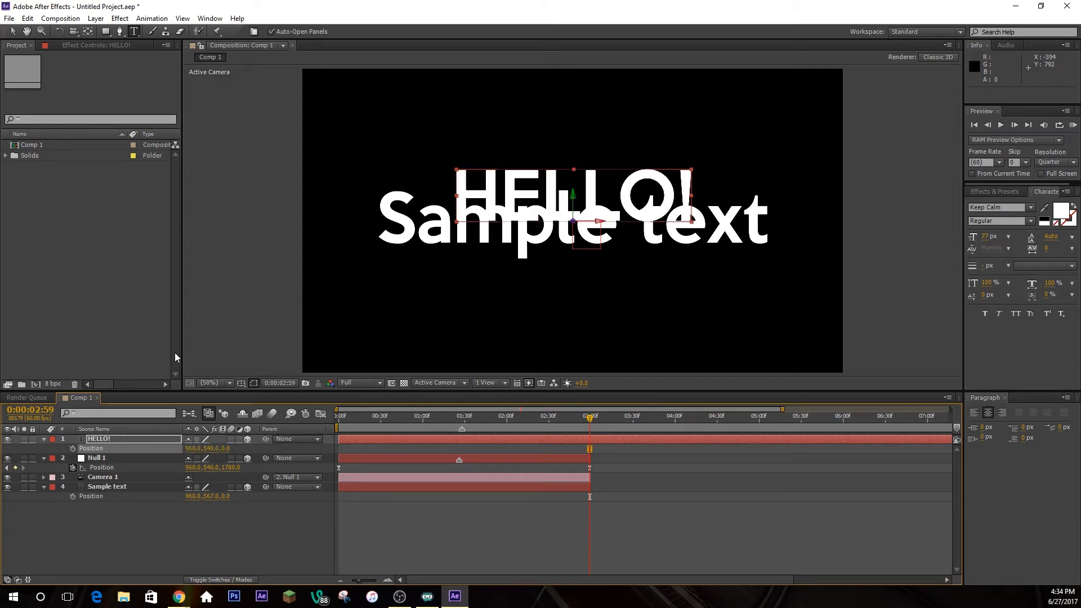
Move the HELLO! text layer below the sample text and closer to the camera, at Y 738 and Z -486
{"action": "left_click_drag", "start_coordinate": [212, 448], "coordinate": [9, 478]}
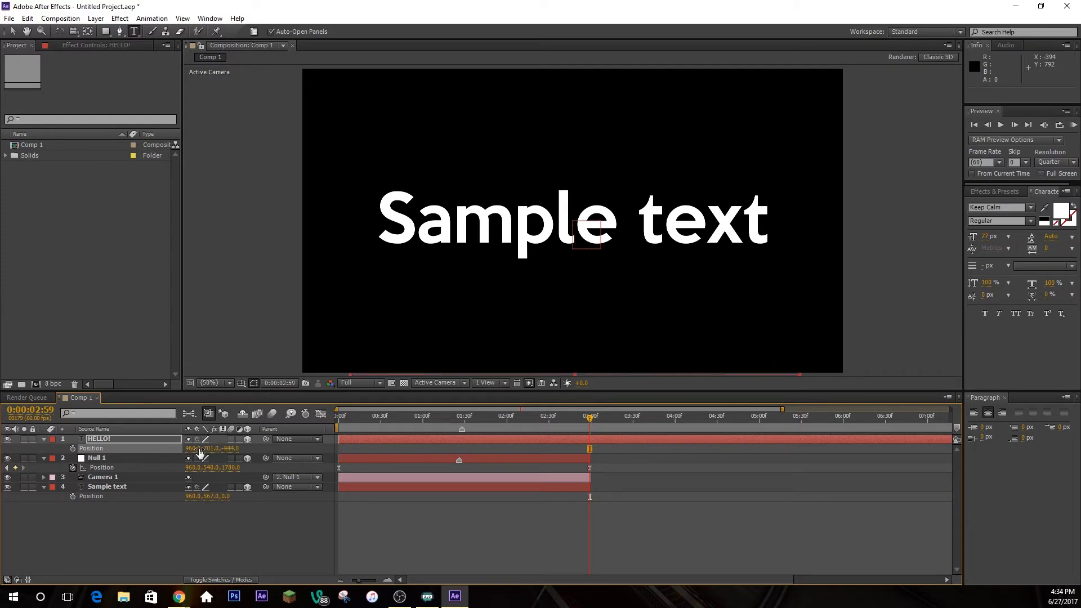
{"action": "key", "text": "comma"}
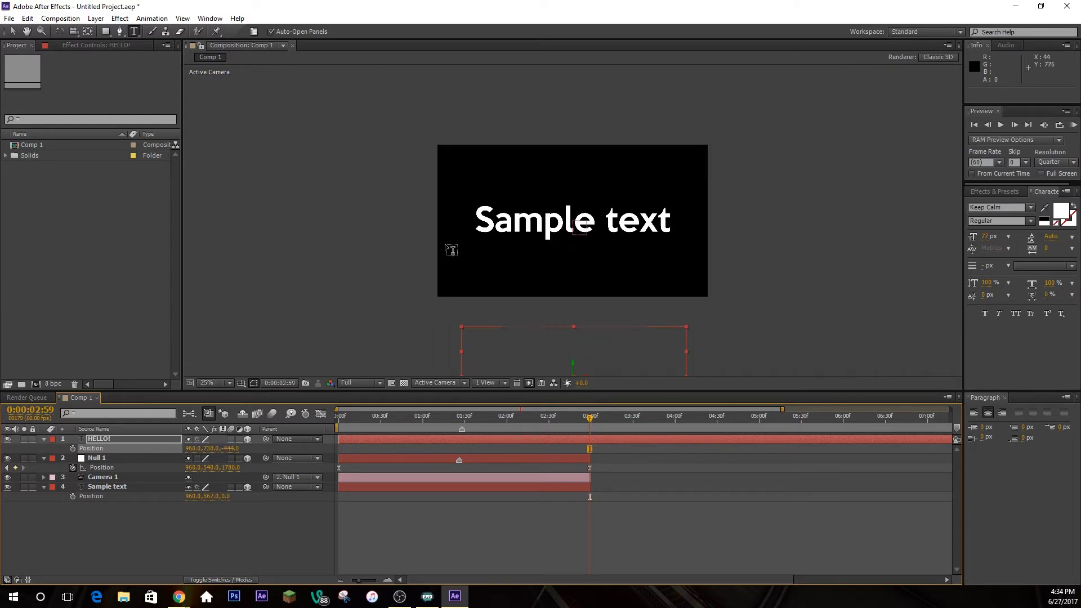
{"action": "key", "text": "comma"}
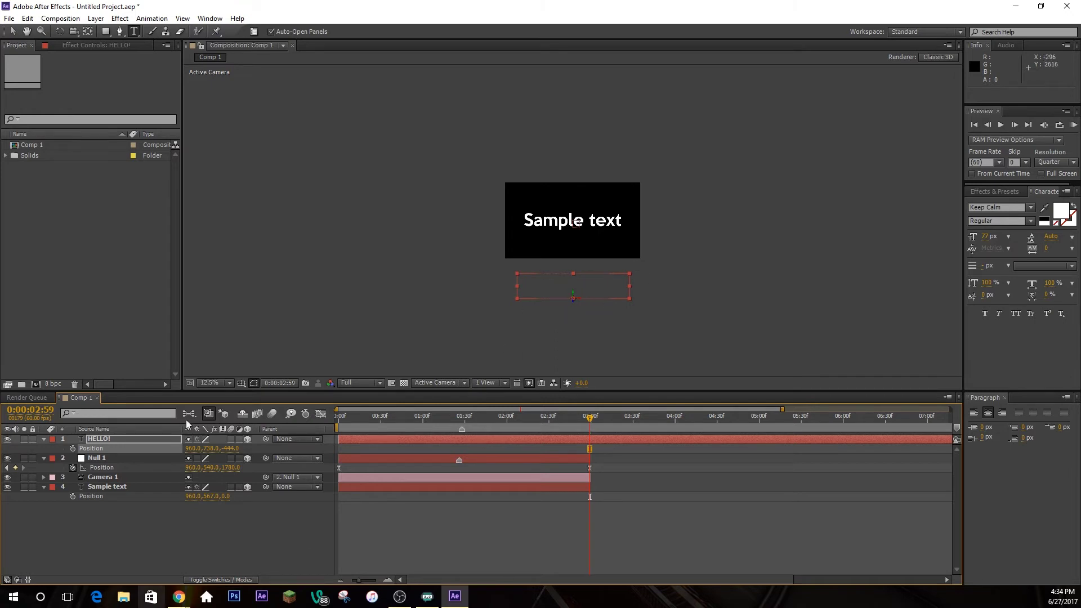
{"action": "left_click_drag", "start_coordinate": [233, 449], "coordinate": [219, 454]}
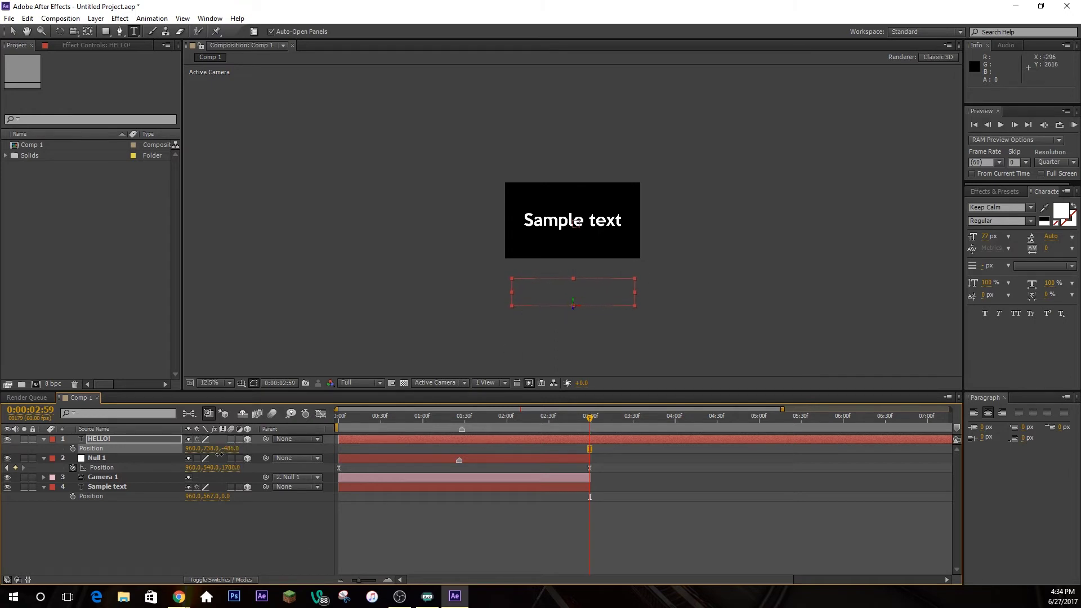
{"action": "key", "text": "period"}
{"action": "key", "text": "period"}
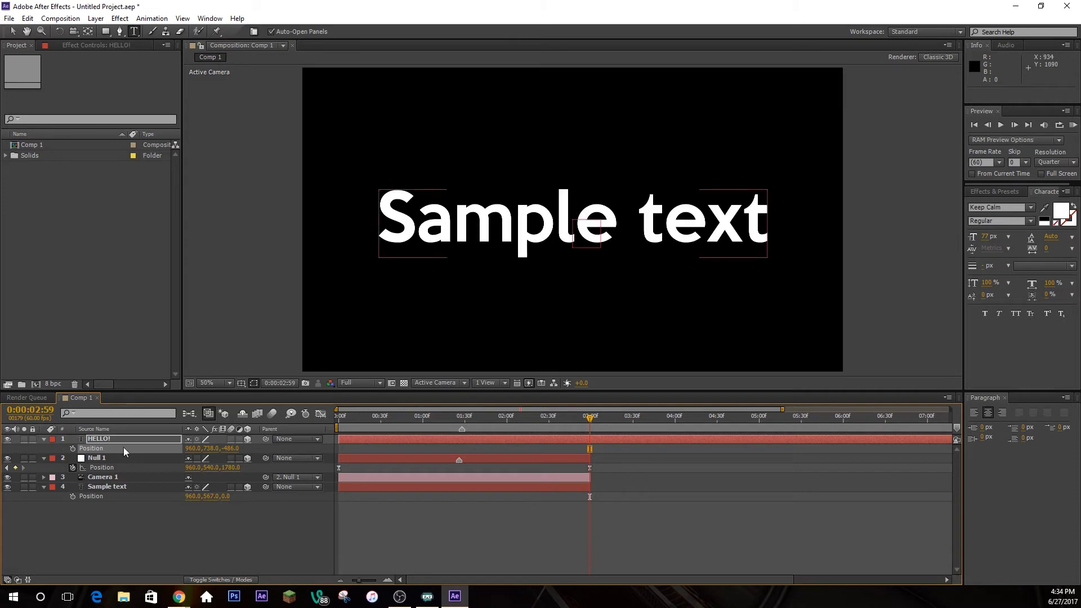
Check the frames after the sample text ends and extend the Null 1 layer to the end of the composition
{"action": "left_click_drag", "start_coordinate": [591, 421], "coordinate": [676, 419]}
{"action": "left_click", "coordinate": [538, 418]}
{"action": "left_click_drag", "start_coordinate": [539, 419], "coordinate": [643, 420]}
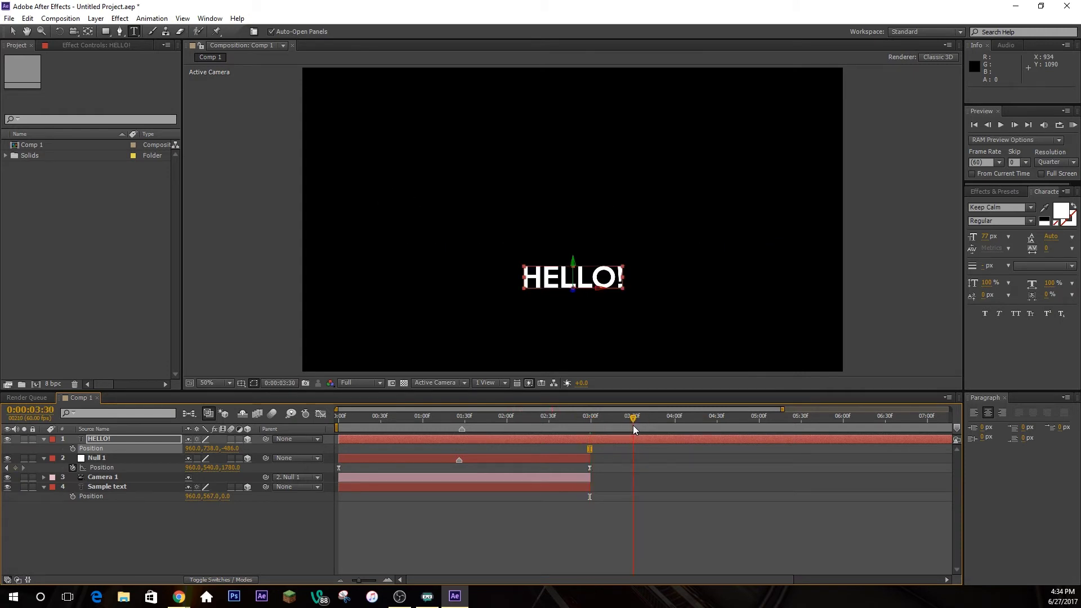
{"action": "left_click", "coordinate": [719, 420]}
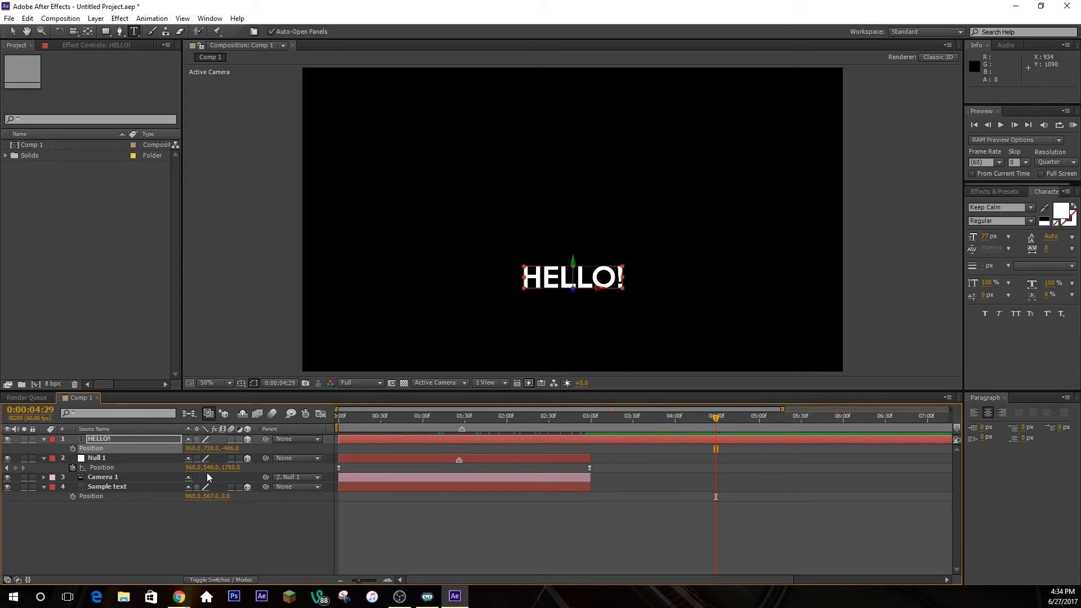
{"action": "left_click_drag", "start_coordinate": [589, 455], "coordinate": [1010, 440]}
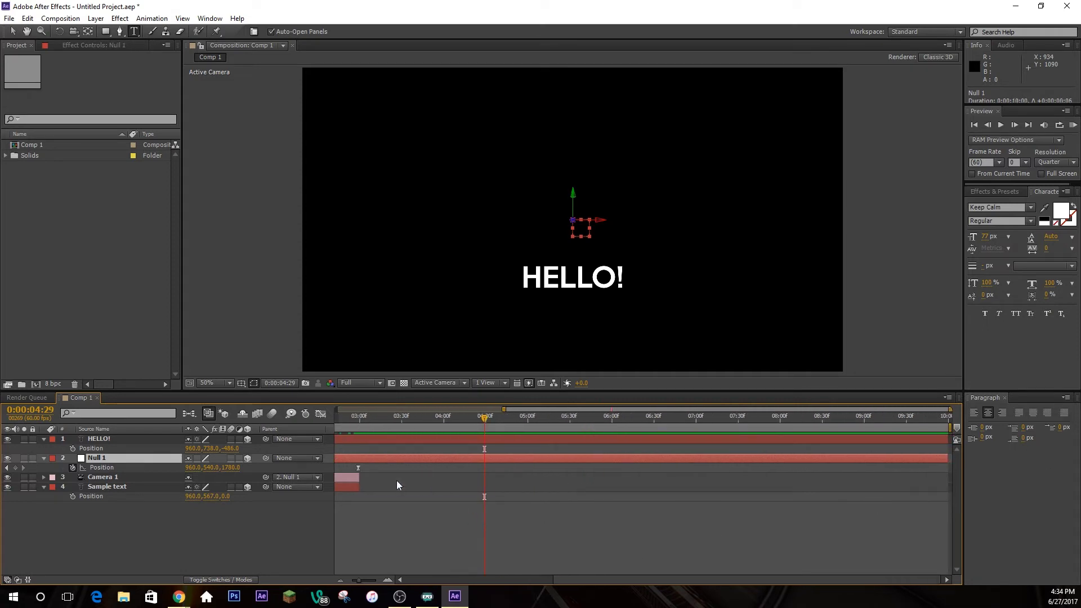
Extend the Camera 1 layer to the composition's end and keyframe Null 1's Position at 0:00:04:31 to Y 706, Z 1576
{"action": "left_click_drag", "start_coordinate": [358, 479], "coordinate": [932, 480]}
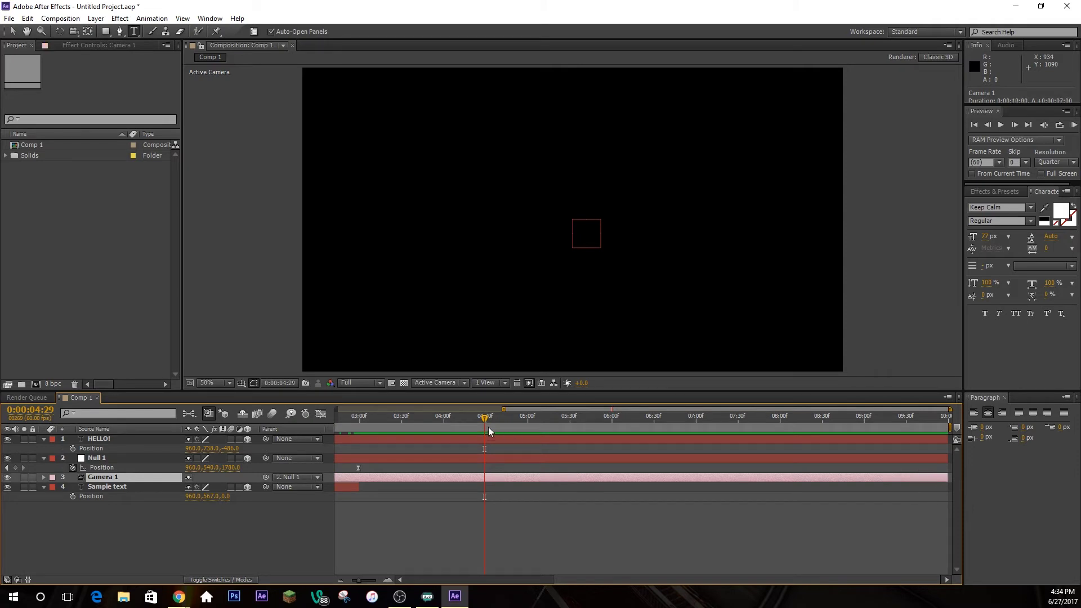
{"action": "left_click_drag", "start_coordinate": [484, 420], "coordinate": [486, 420]}
{"action": "left_click_drag", "start_coordinate": [206, 468], "coordinate": [318, 458]}
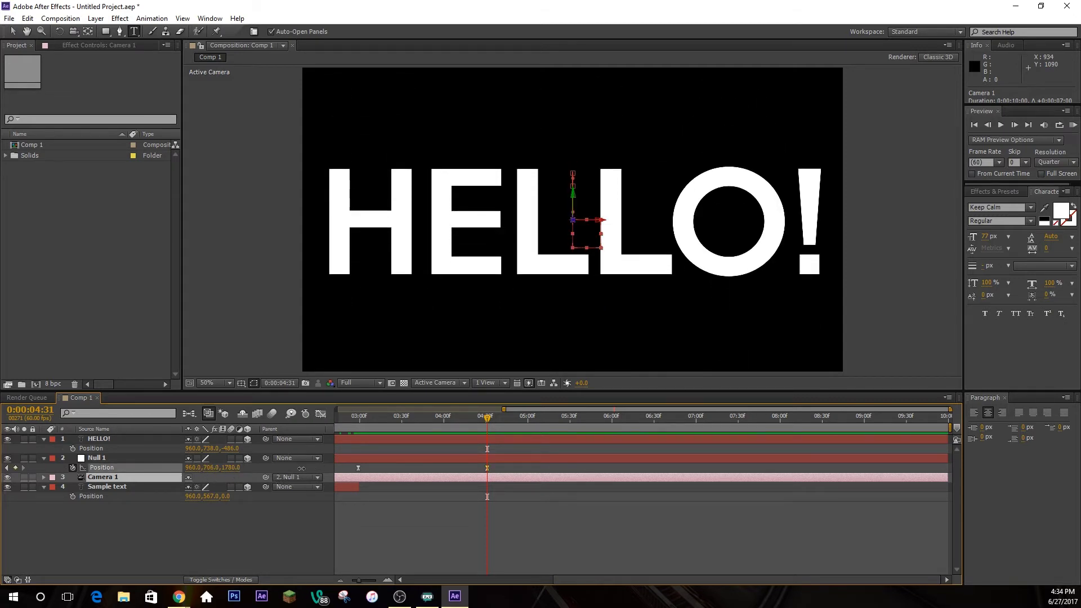
{"action": "left_click", "coordinate": [200, 457]}
{"action": "left_click_drag", "start_coordinate": [231, 468], "coordinate": [143, 485]}
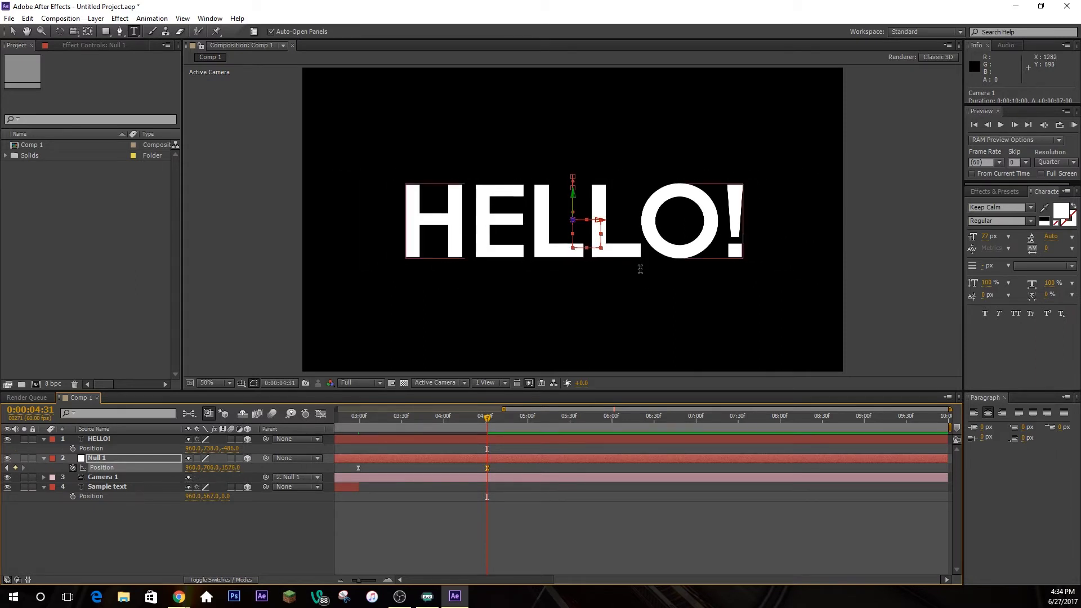
Extend the Sample text layer to about 7 seconds and add a composition marker at 0:00:03:31
{"action": "left_click_drag", "start_coordinate": [589, 585], "coordinate": [461, 585]}
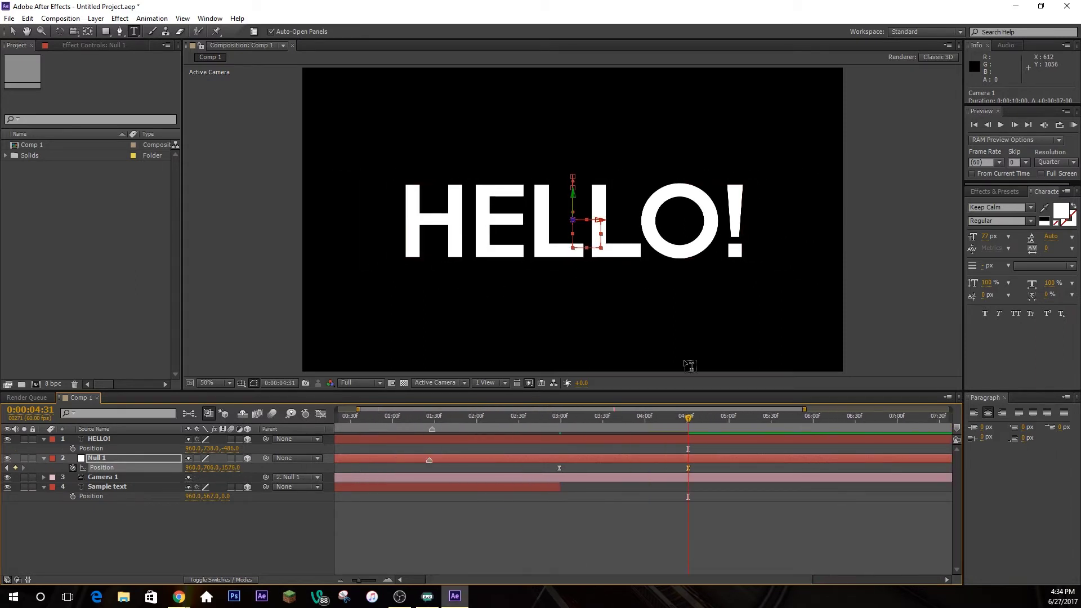
{"action": "left_click_drag", "start_coordinate": [366, 416], "coordinate": [595, 440]}
{"action": "left_click_drag", "start_coordinate": [563, 487], "coordinate": [891, 487]}
{"action": "left_click_drag", "start_coordinate": [598, 417], "coordinate": [606, 441]}
{"action": "left_click", "coordinate": [619, 539]}
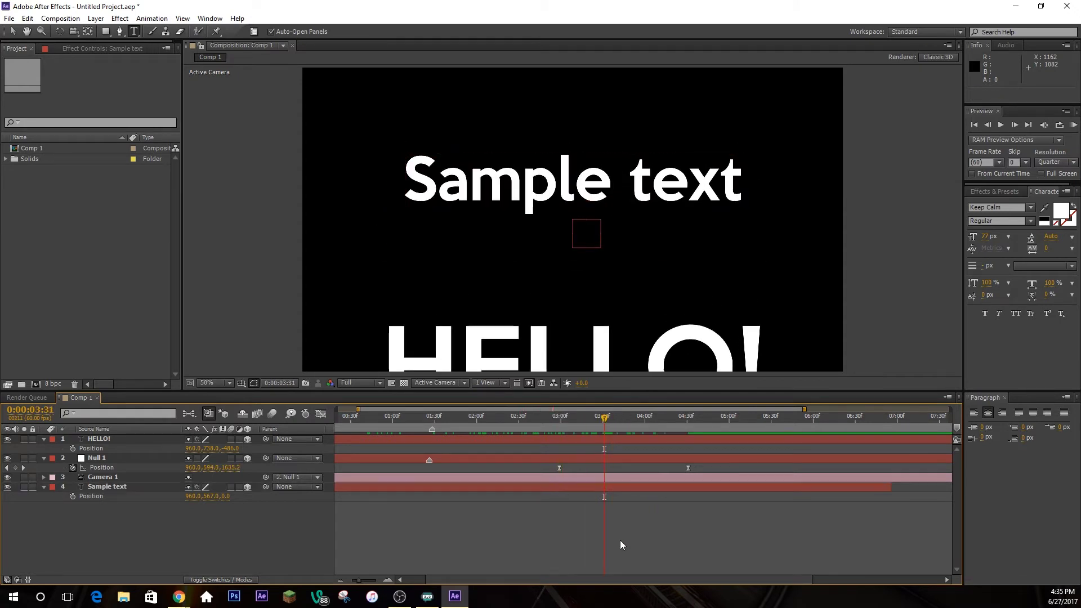
{"action": "key", "text": "KP_Multiply"}
Reshape Null 1's Position speed graph so the second camera move peaks sharply at the 0:00:03:31 marker
{"action": "left_click", "coordinate": [134, 470]}
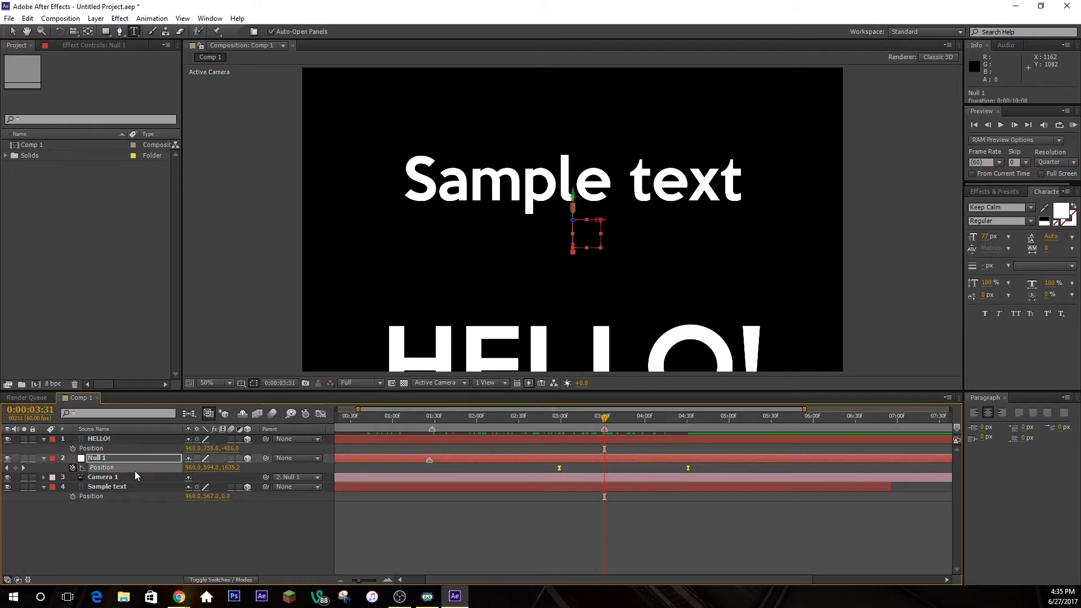
{"action": "left_click", "coordinate": [321, 415]}
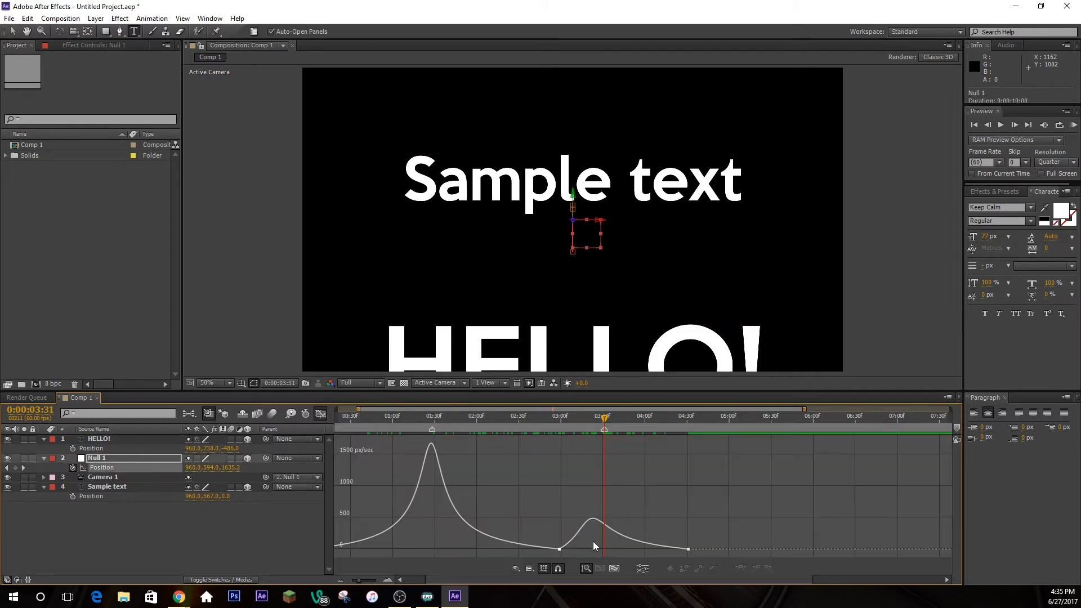
{"action": "left_click", "coordinate": [558, 548]}
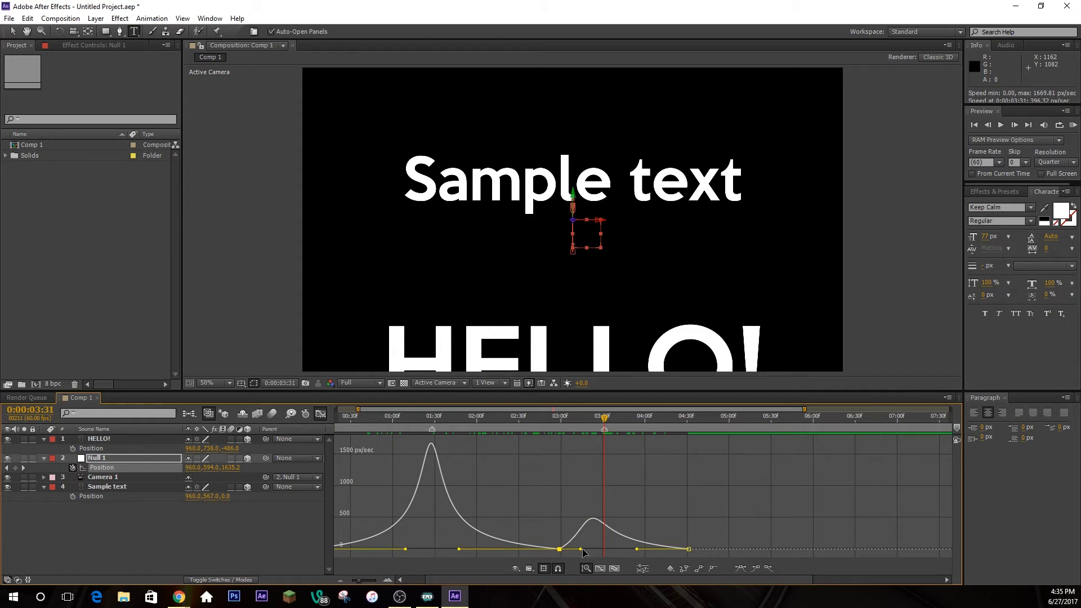
{"action": "mouse_move", "coordinate": [580, 549]}
{"action": "left_mouse_down"}
{"action": "mouse_move", "coordinate": [629, 553]}
{"action": "mouse_move", "coordinate": [599, 549]}
{"action": "left_mouse_up"}
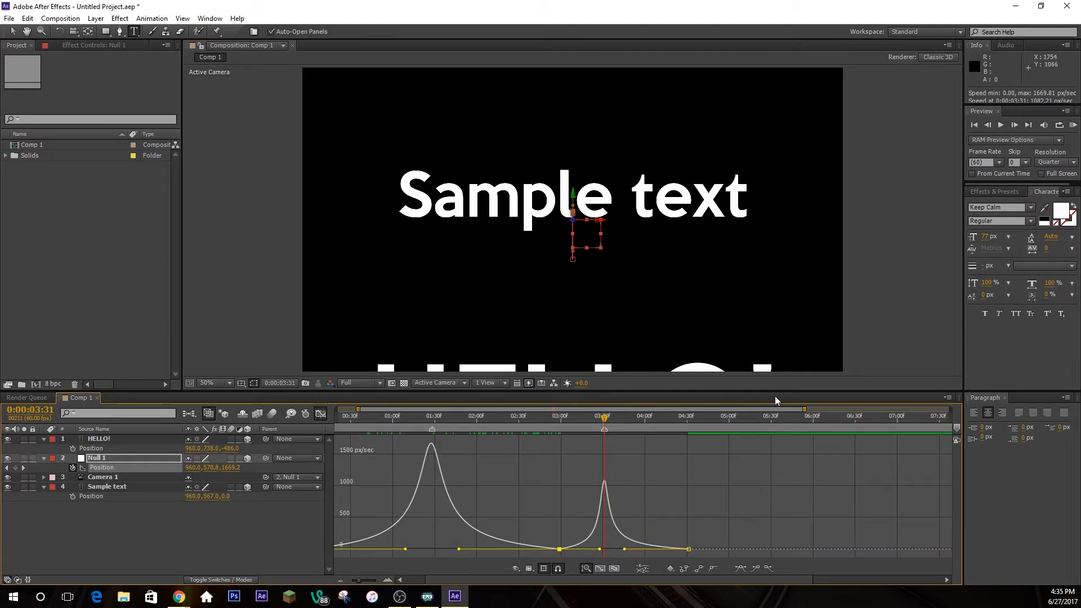
End the work area at 0:00:04:37 and play a RAM preview of the camera moves
{"action": "left_click", "coordinate": [697, 418]}
{"action": "key", "text": "n"}
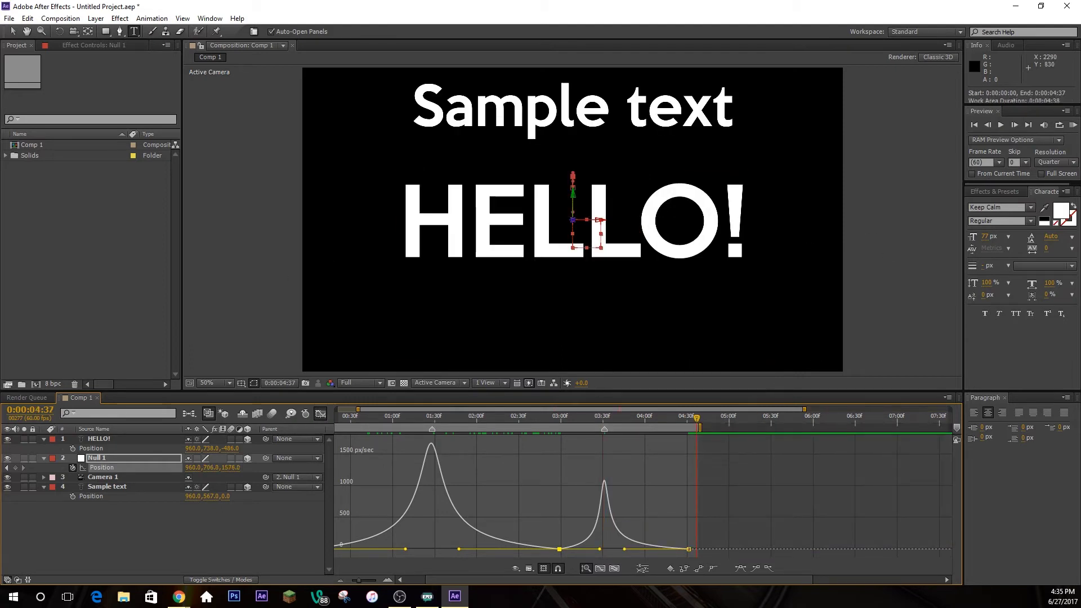
{"action": "left_click", "coordinate": [1067, 125]}
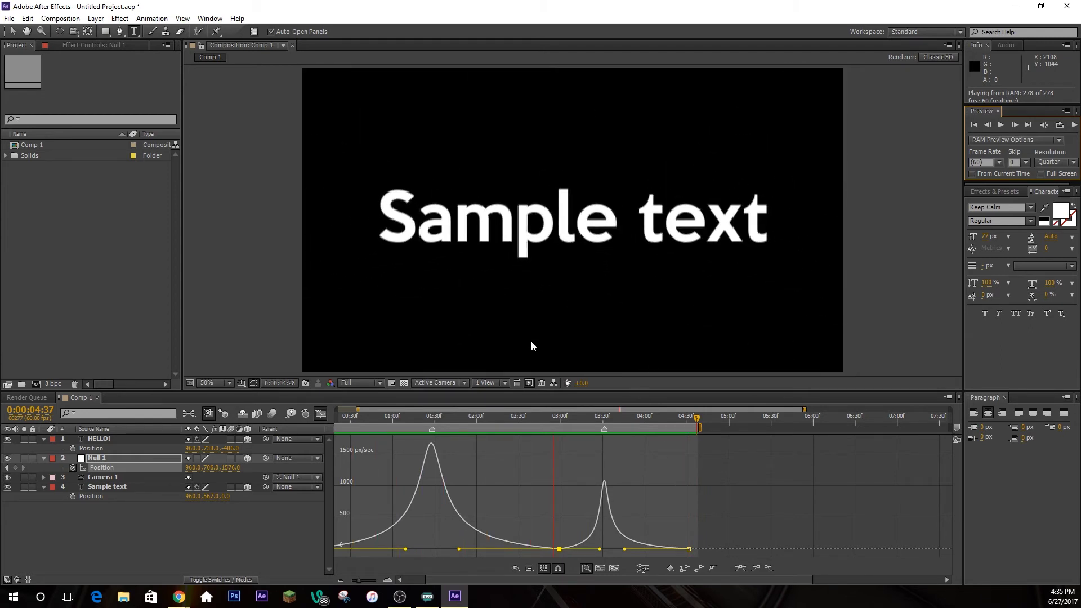
{"action": "key", "text": "space"}
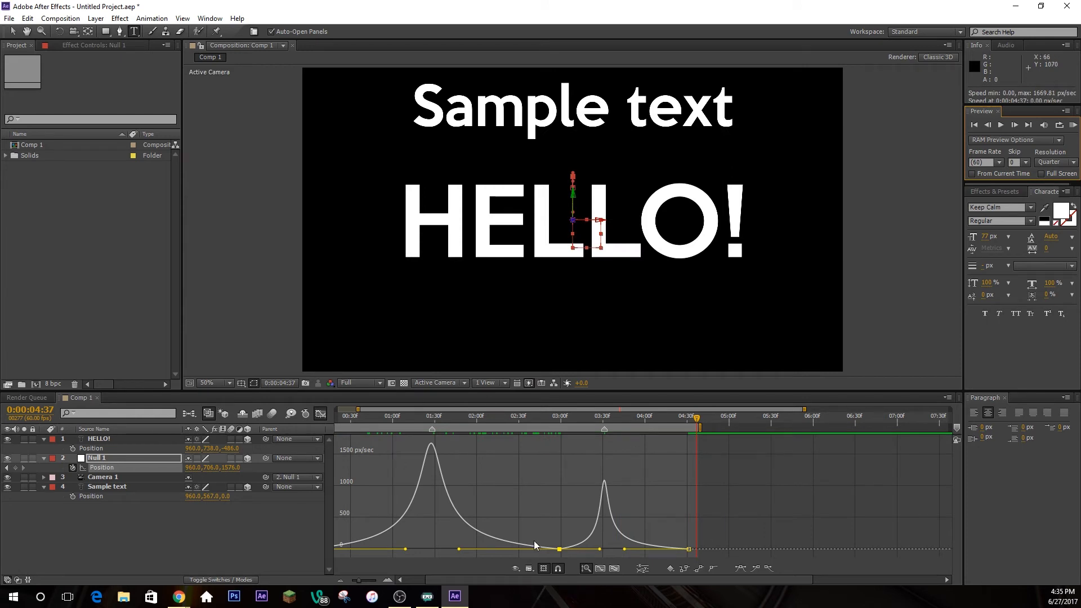
Give Null 1's Position keyframe at 0:00:02:59 a continuous velocity with an incoming speed of 25 pixels/sec
{"action": "mouse_move", "coordinate": [560, 553]}
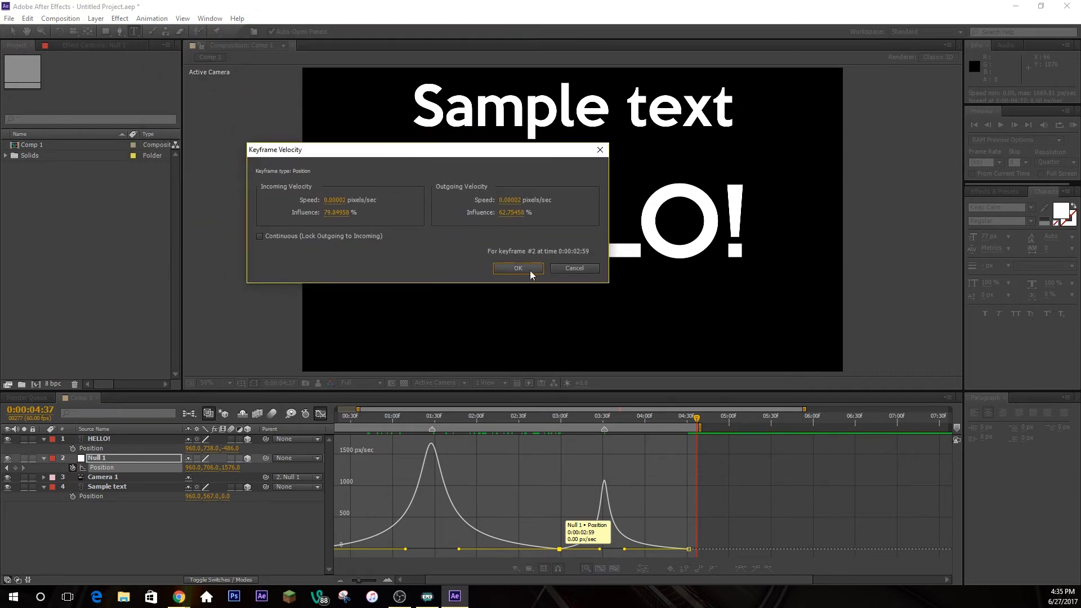
{"action": "left_click", "coordinate": [595, 269]}
{"action": "left_click_drag", "start_coordinate": [548, 538], "coordinate": [561, 551]}
{"action": "right_click", "coordinate": [561, 550]}
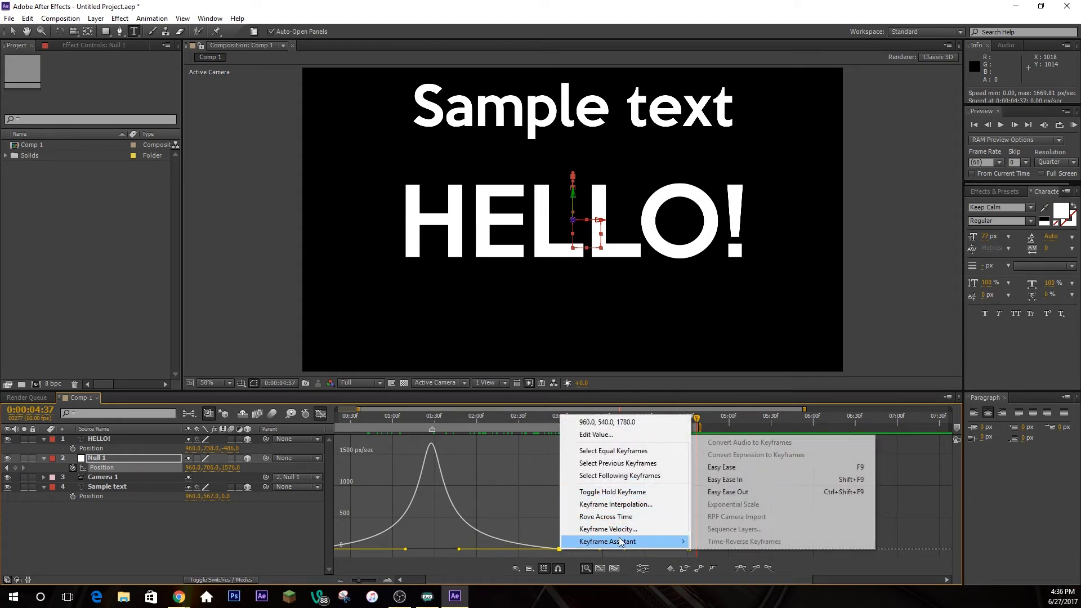
{"action": "left_click", "coordinate": [619, 531]}
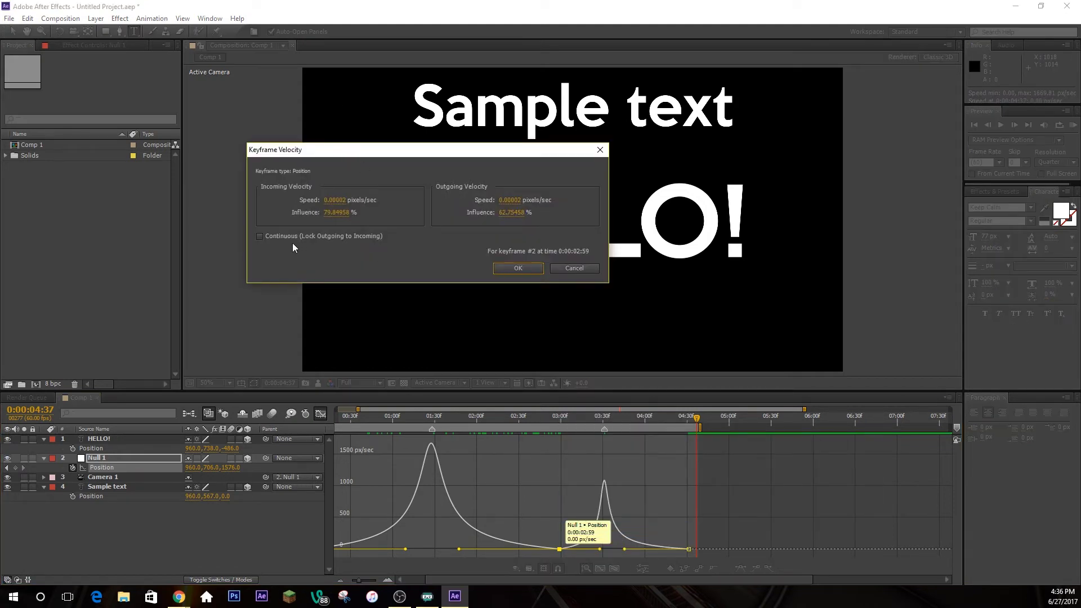
{"action": "left_click", "coordinate": [309, 234]}
{"action": "left_click", "coordinate": [335, 200]}
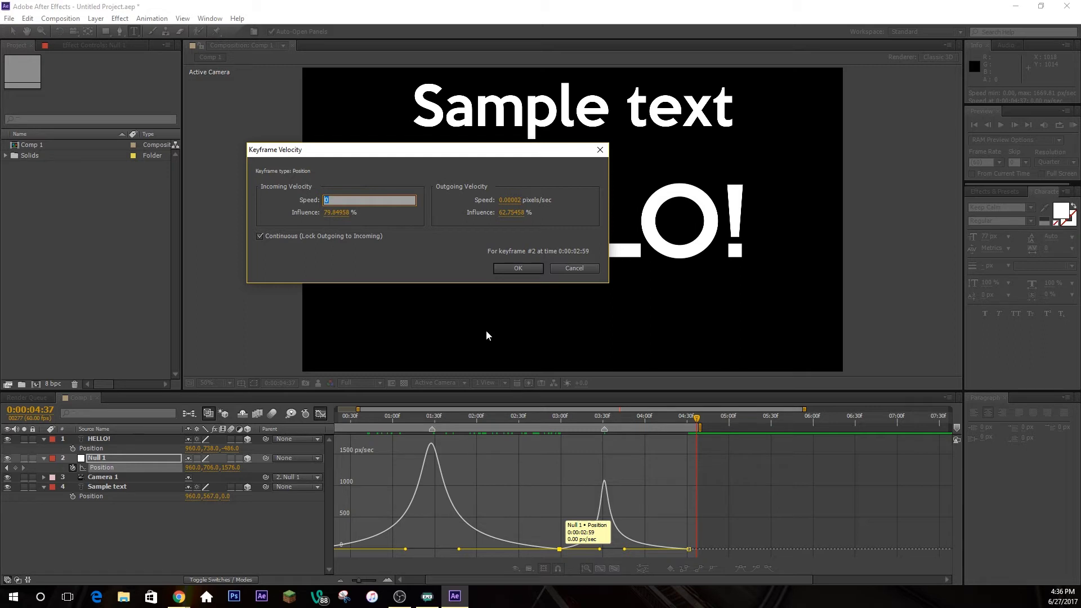
{"action": "type", "text": "25"}
{"action": "key", "text": "Return"}
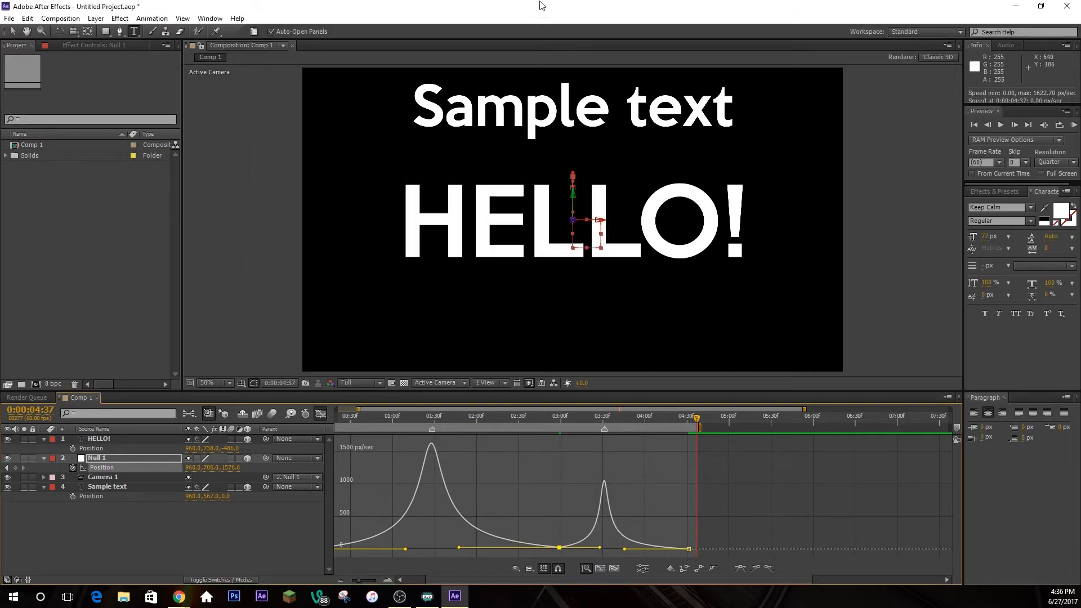
Play the work area in a RAM preview and scrub through the move from the sample text to HELLO!
{"action": "left_click", "coordinate": [1074, 127]}
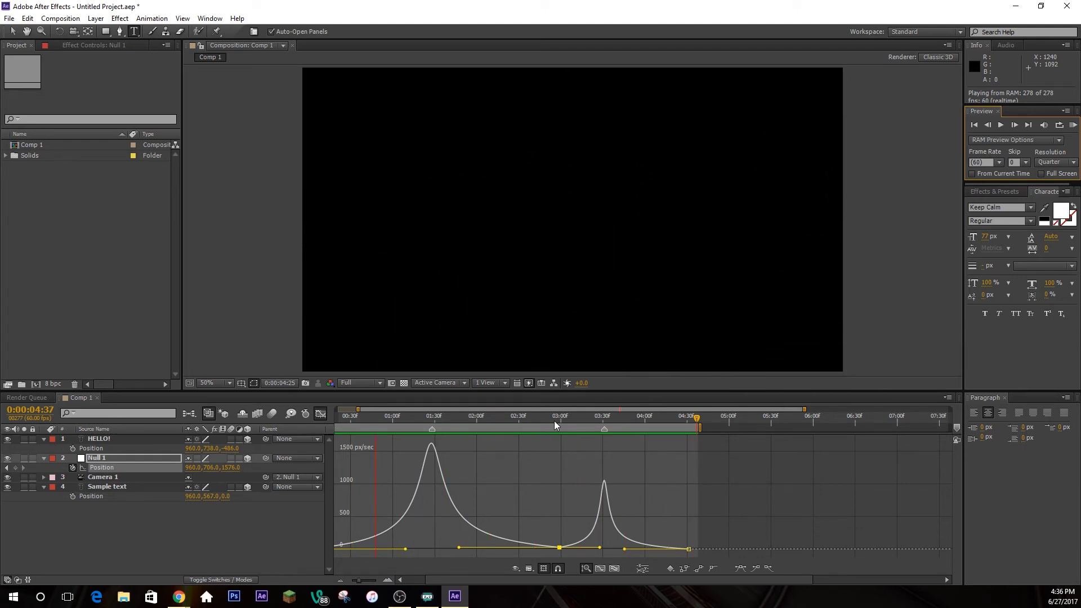
{"action": "key", "text": "space"}
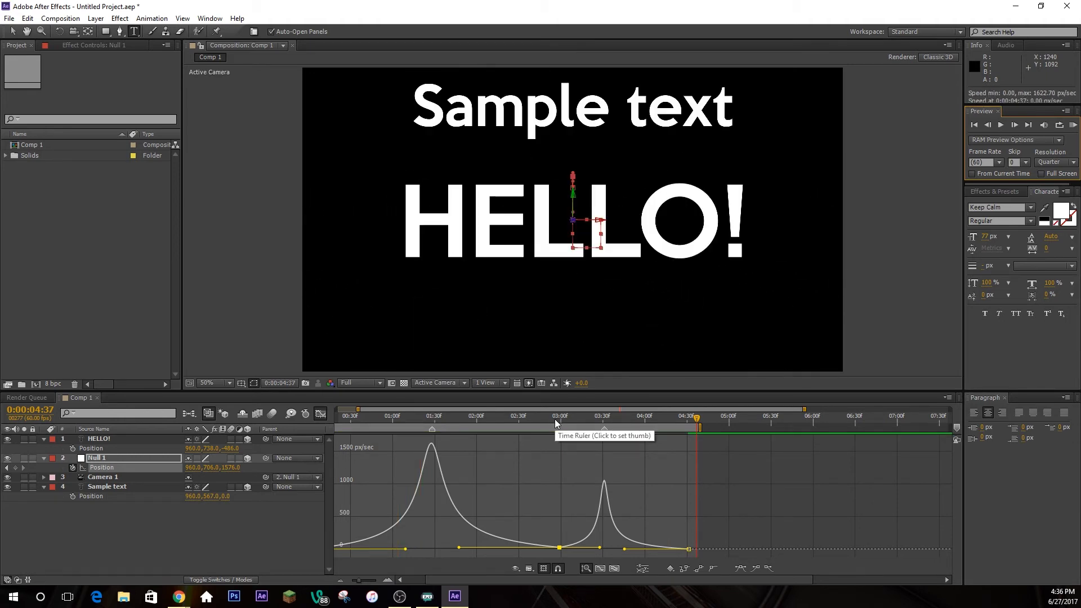
{"action": "left_click", "coordinate": [554, 421]}
{"action": "left_click_drag", "start_coordinate": [556, 422], "coordinate": [623, 452]}
Return to layer bars and set the spatial interpolation of all Null 1 Position keyframes to Linear
{"action": "left_click", "coordinate": [320, 415]}
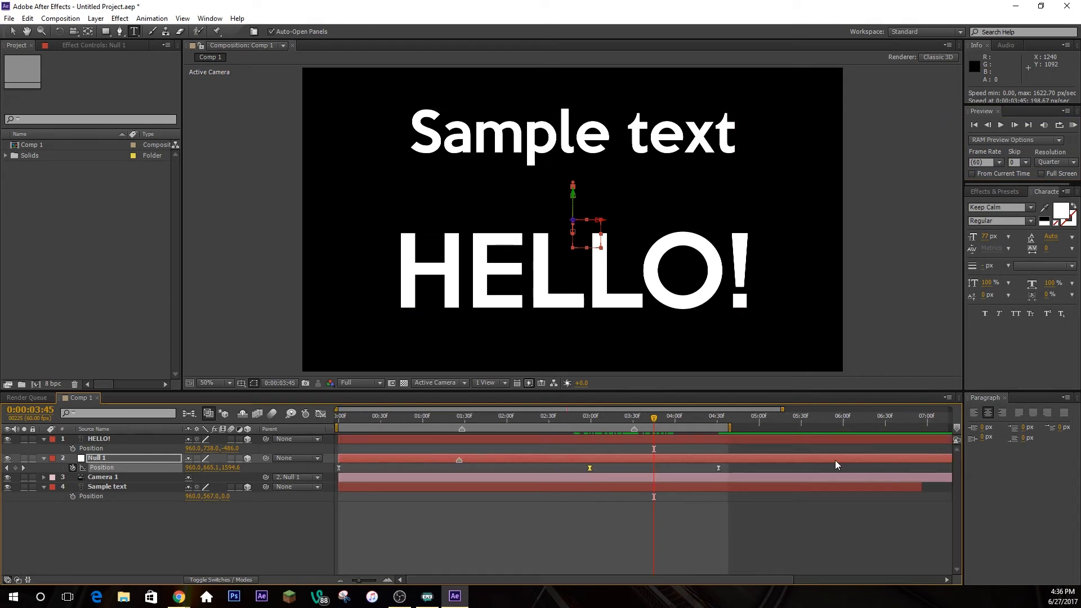
{"action": "left_click", "coordinate": [102, 468]}
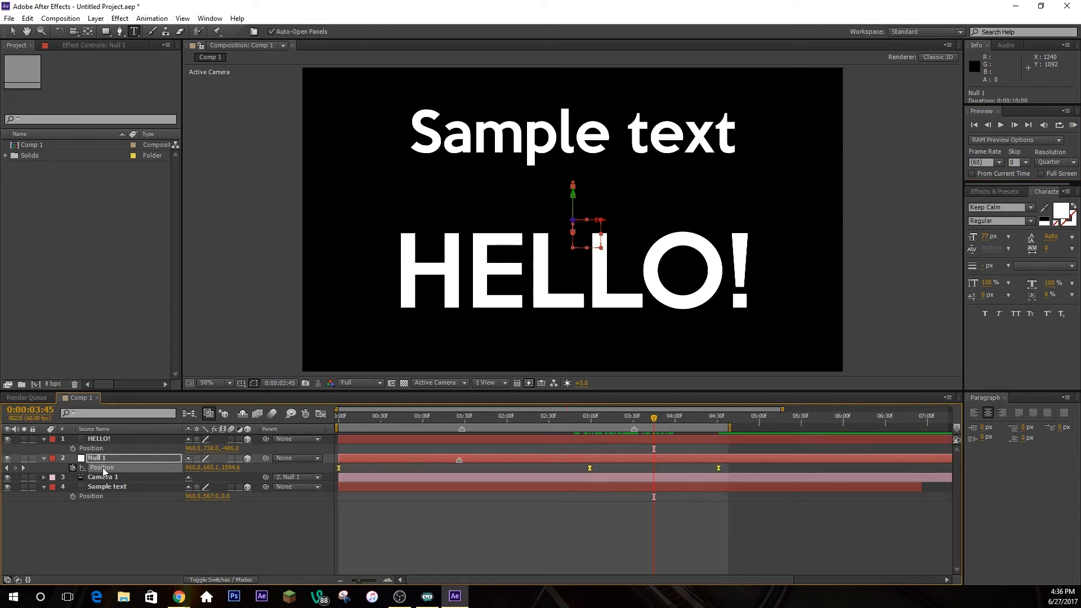
{"action": "right_click", "coordinate": [590, 468]}
{"action": "left_click", "coordinate": [647, 422]}
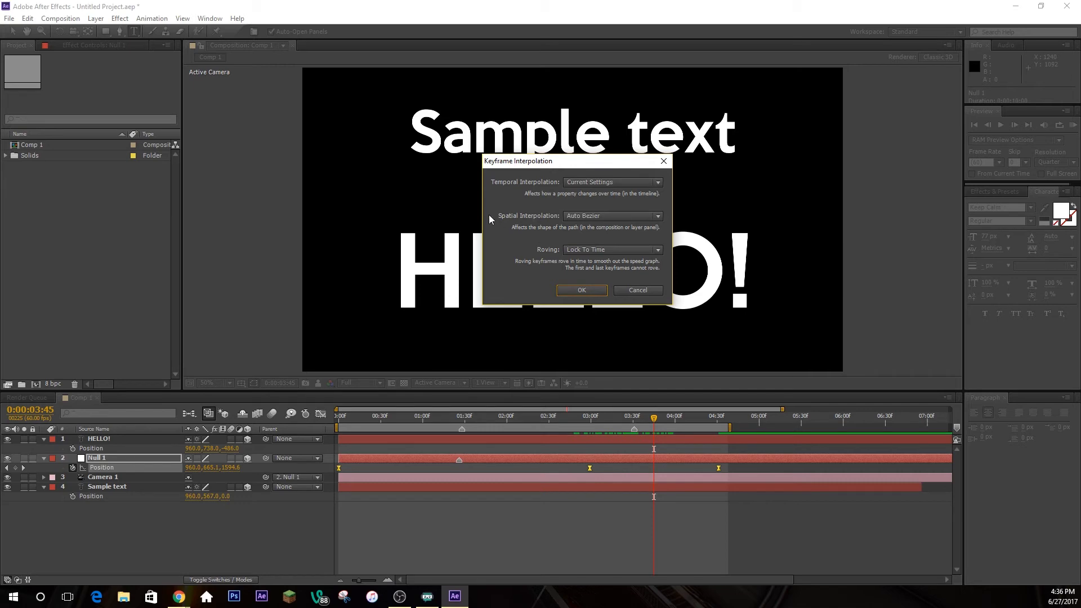
{"action": "left_click", "coordinate": [653, 216]}
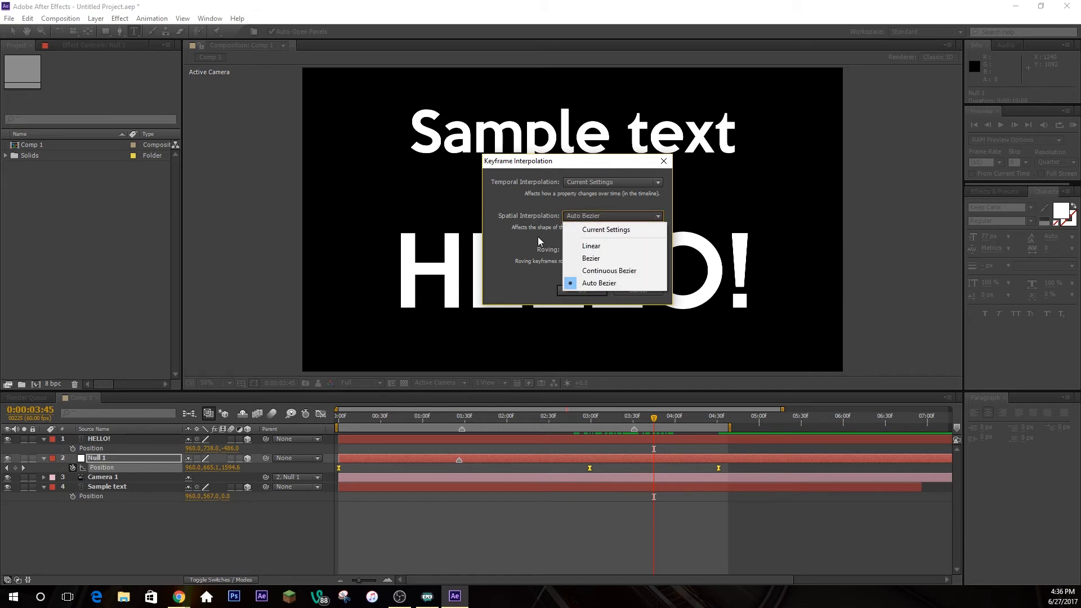
{"action": "left_click", "coordinate": [588, 246]}
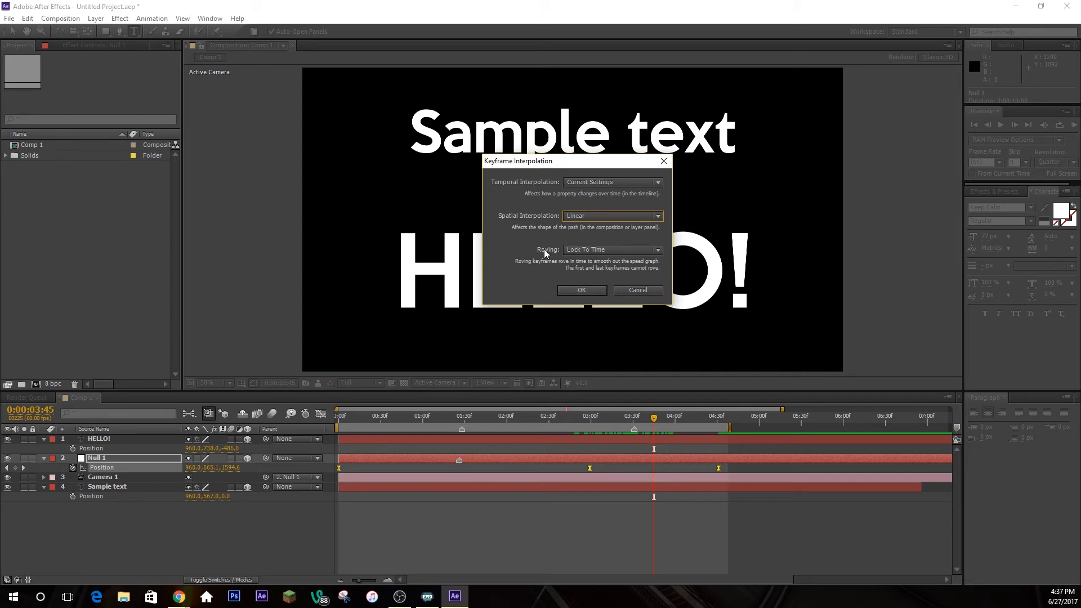
{"action": "left_click", "coordinate": [593, 292]}
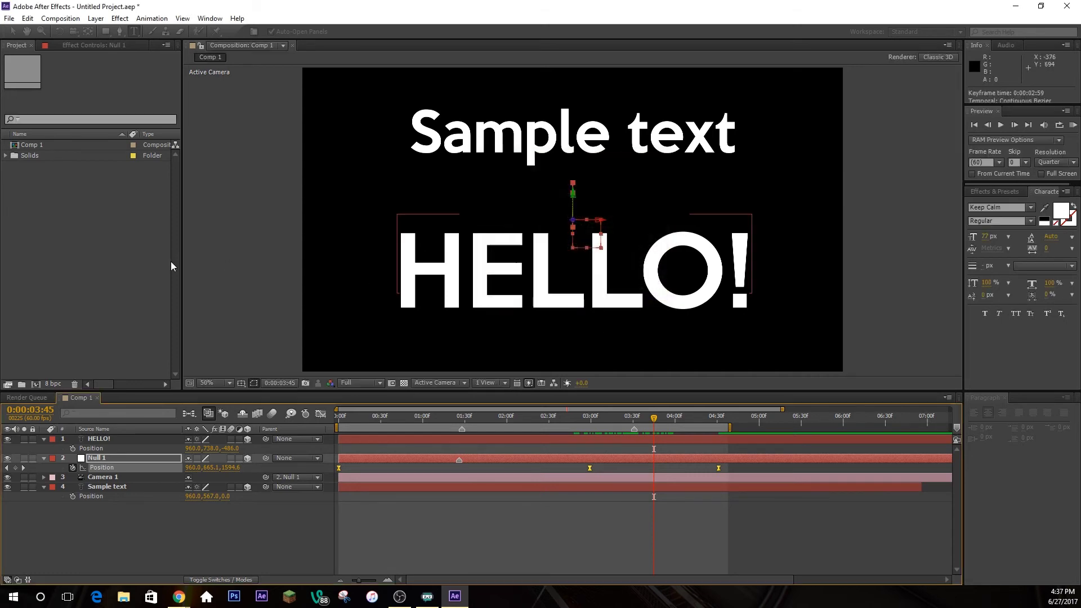
Check the camera motion around the 0:00:02:59 keyframe by scrubbing and briefly previewing the work area
{"action": "key", "text": "Page_Up"}
{"action": "left_click_drag", "start_coordinate": [645, 424], "coordinate": [528, 429]}
{"action": "left_click_drag", "start_coordinate": [615, 427], "coordinate": [586, 459]}
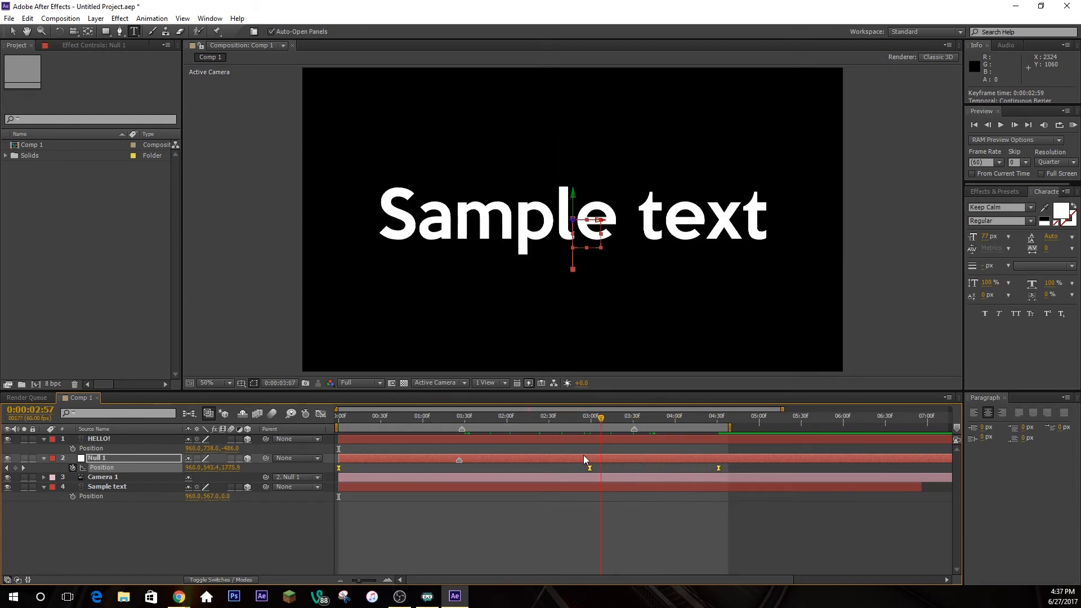
{"action": "left_click", "coordinate": [1073, 127]}
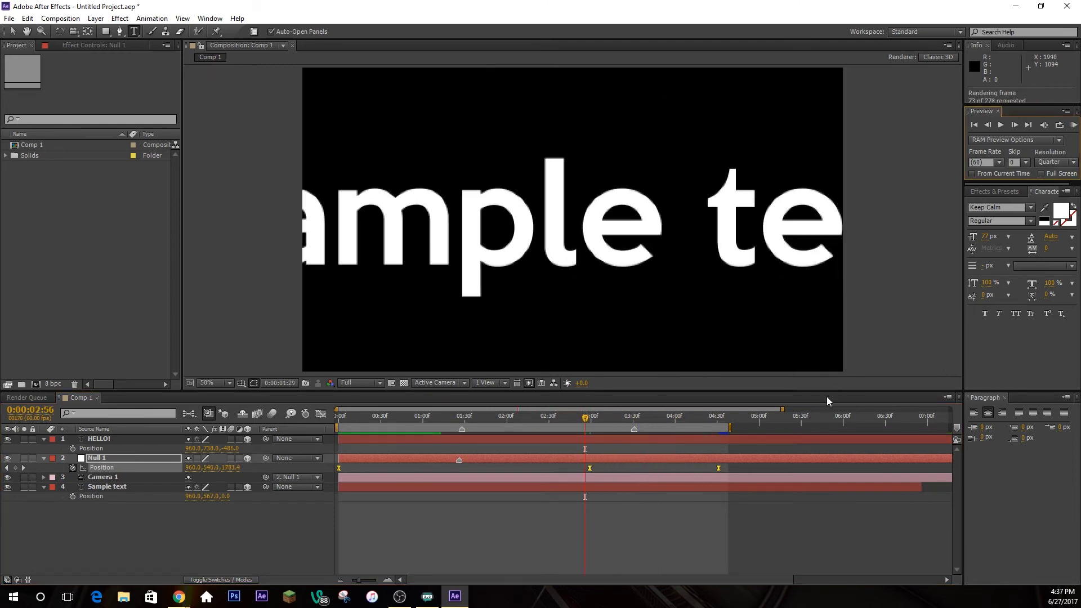
{"action": "left_click", "coordinate": [806, 508]}
{"action": "left_click_drag", "start_coordinate": [585, 419], "coordinate": [583, 446]}
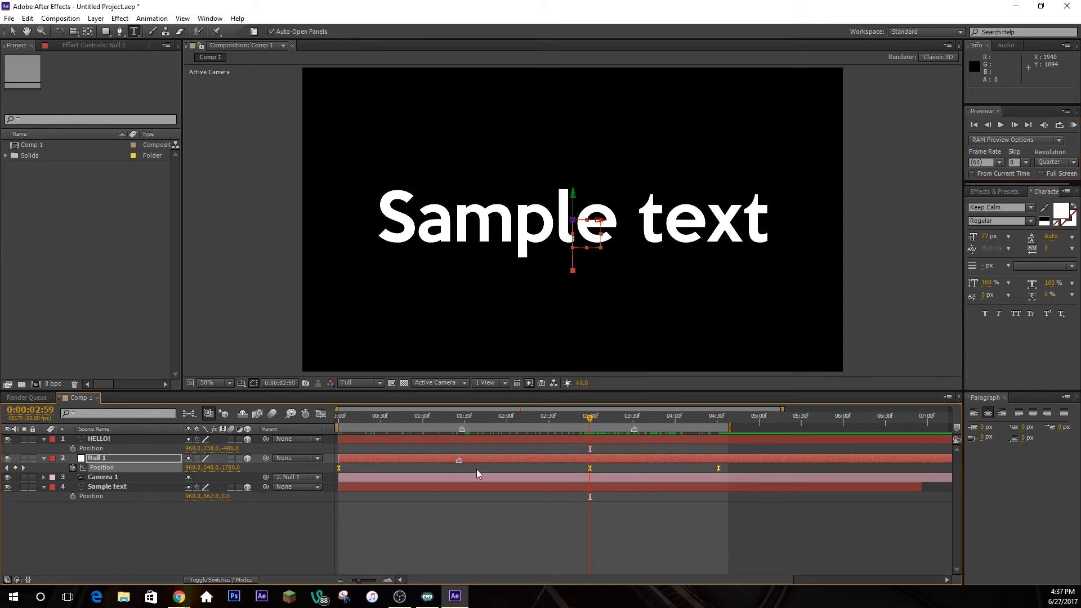
Extend the work area to about 0:00:06:50 and keyframe the HELLO! layer's Y Rotation at 0° at 0:00:04:31
{"action": "left_click", "coordinate": [518, 438]}
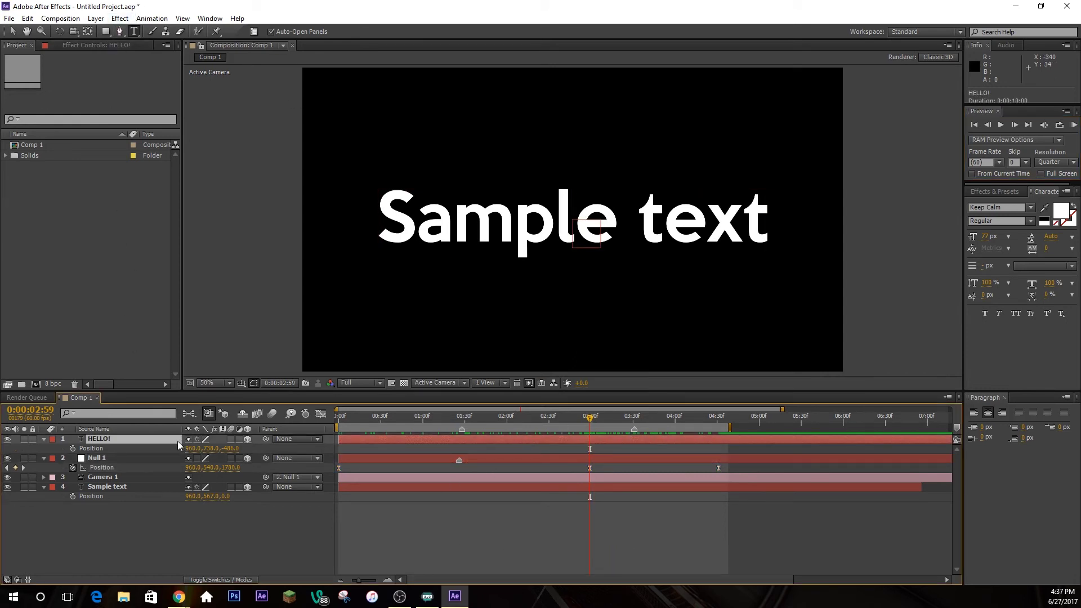
{"action": "left_click_drag", "start_coordinate": [675, 427], "coordinate": [916, 425]}
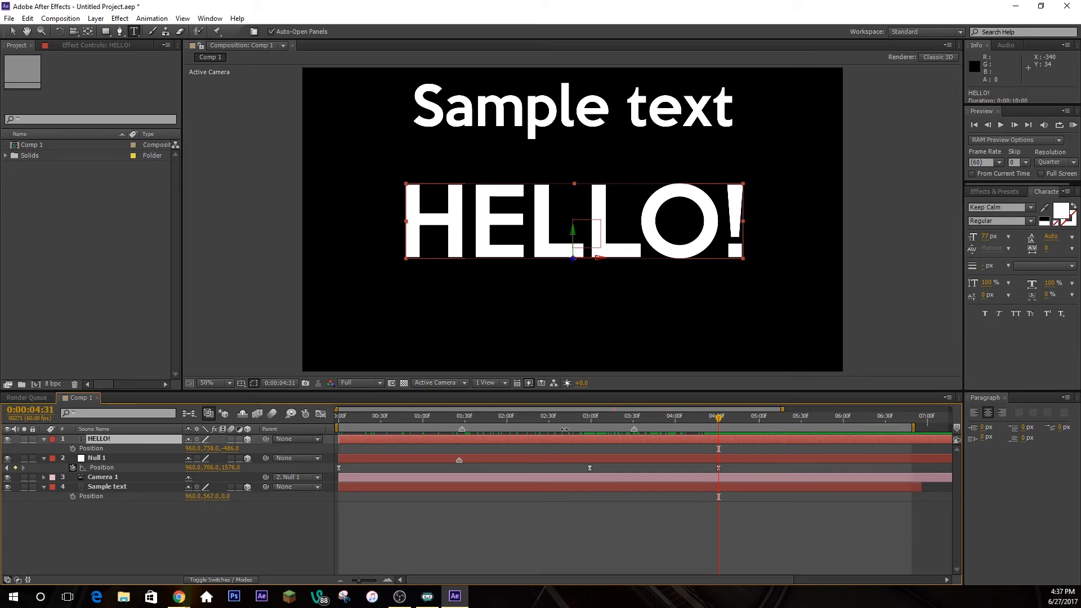
{"action": "key", "text": "r"}
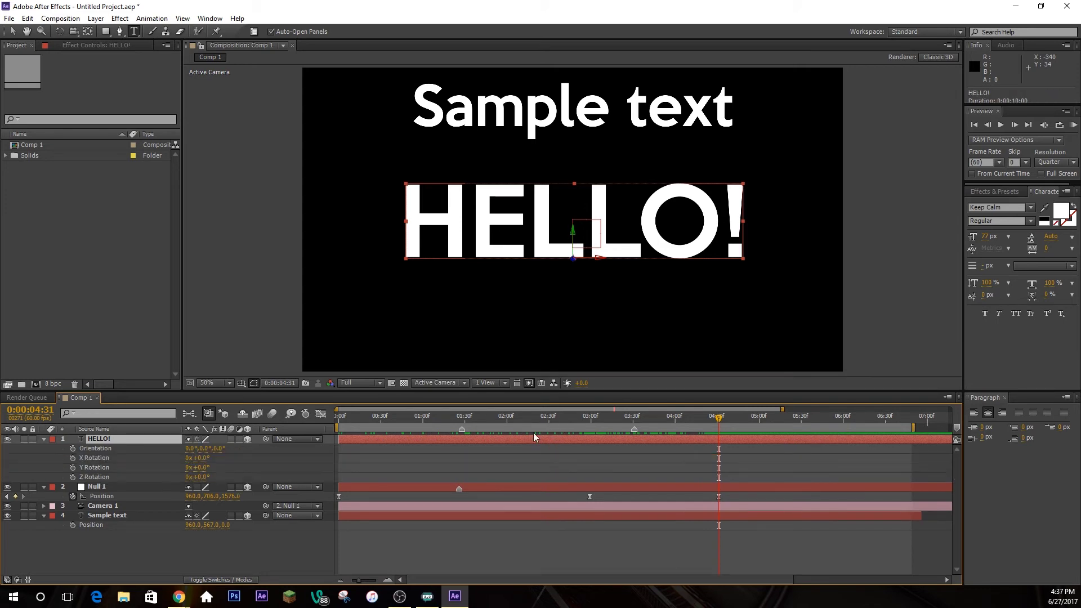
{"action": "left_click", "coordinate": [73, 467]}
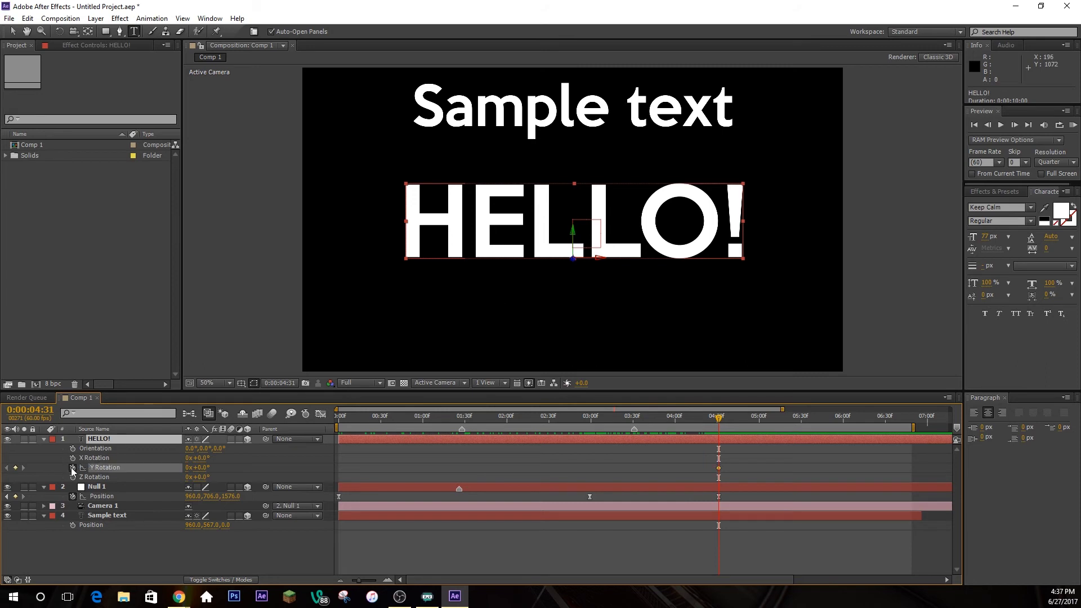
{"action": "left_click_drag", "start_coordinate": [206, 468], "coordinate": [267, 457]}
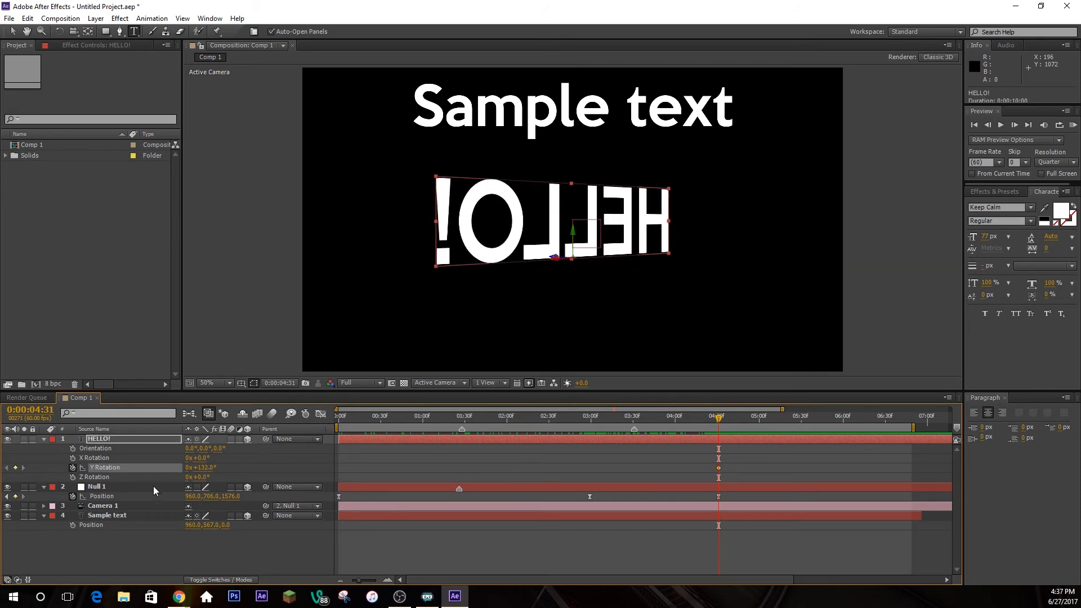
{"action": "left_click", "coordinate": [208, 468]}
{"action": "type", "text": "0"}
{"action": "key", "text": "Return"}
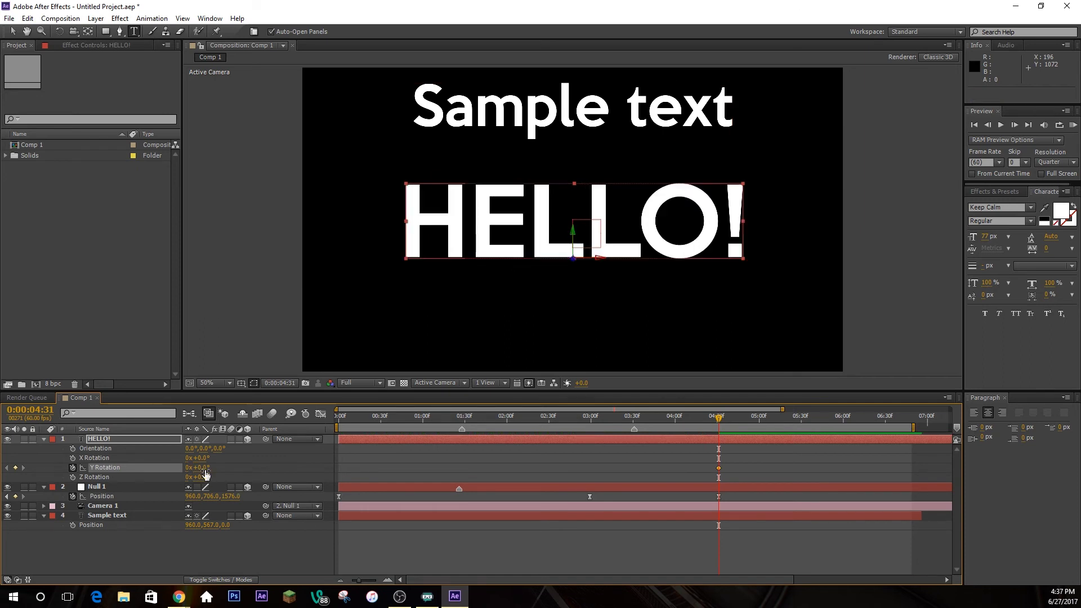
Keyframe the HELLO! layer's Y Rotation at 90° at 0:00:04:54
{"action": "left_click", "coordinate": [752, 421]}
{"action": "left_click", "coordinate": [200, 468]}
{"action": "type", "text": "90"}
{"action": "key", "text": "Return"}
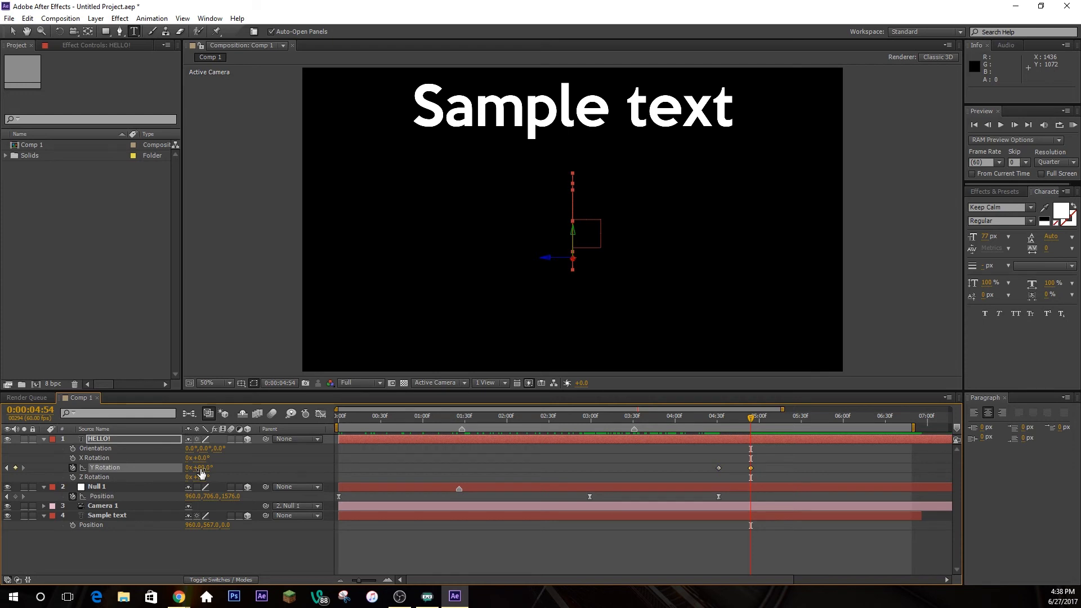
Trim the end of the HELLO! layer to 0:00:04:54 and duplicate the layer
{"action": "left_click", "coordinate": [648, 540]}
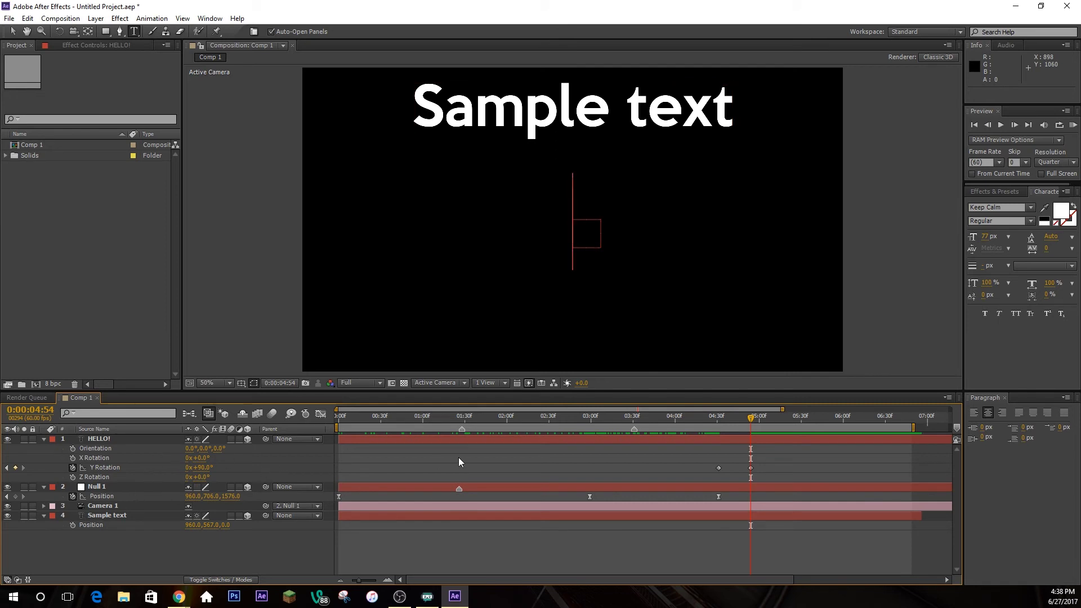
{"action": "left_click", "coordinate": [758, 440]}
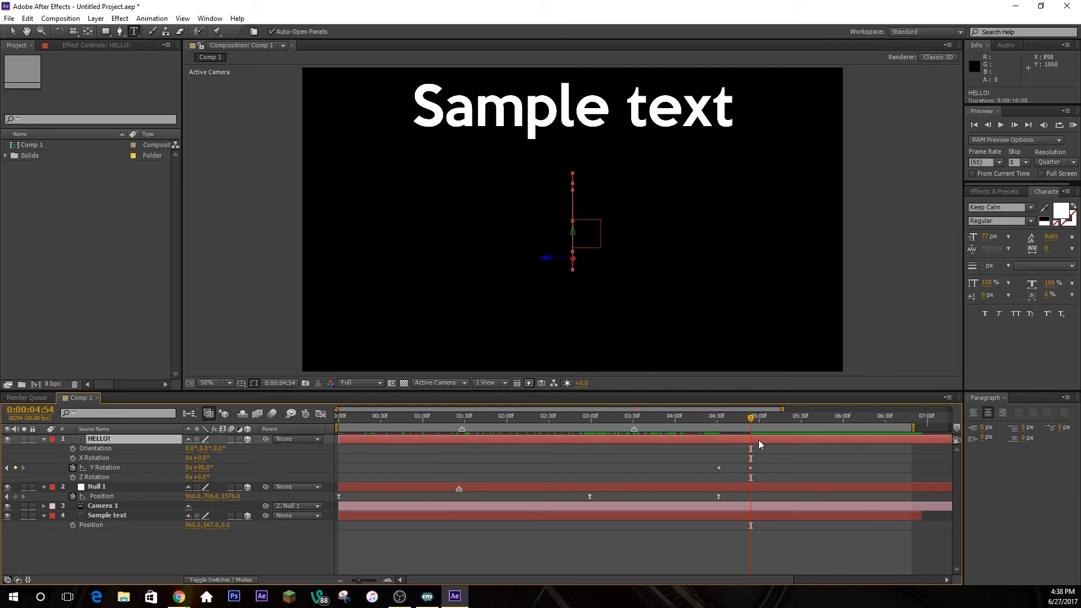
{"action": "key", "text": "alt+bracketright"}
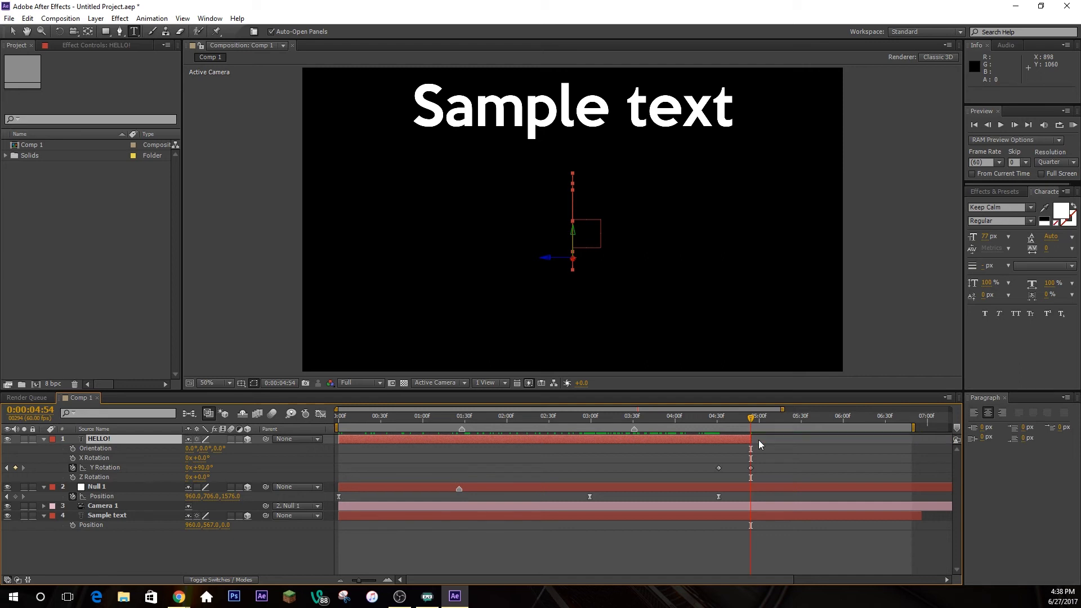
{"action": "key", "text": "ctrl+d"}
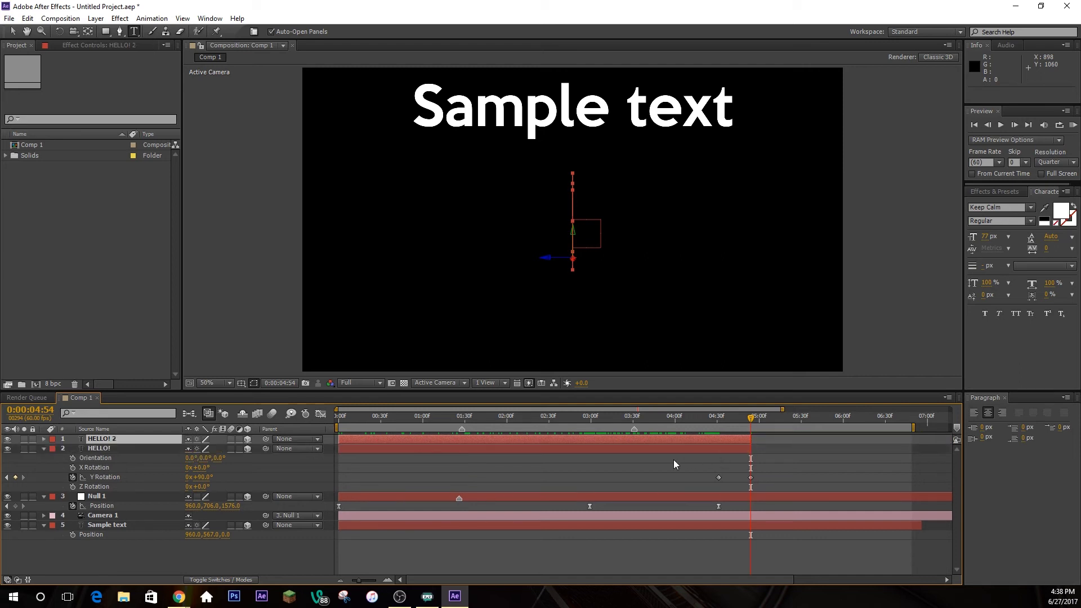
Remove the Y Rotation keyframes from the duplicate HELLO! layer and shift its start to 0:00:04:54
{"action": "key", "text": "r"}
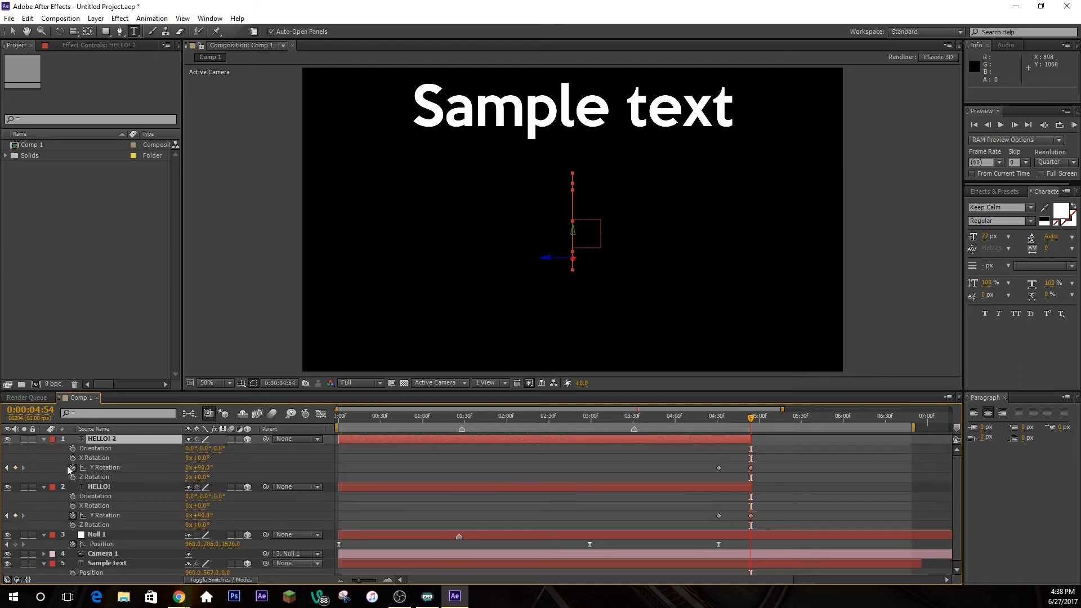
{"action": "left_click", "coordinate": [72, 468]}
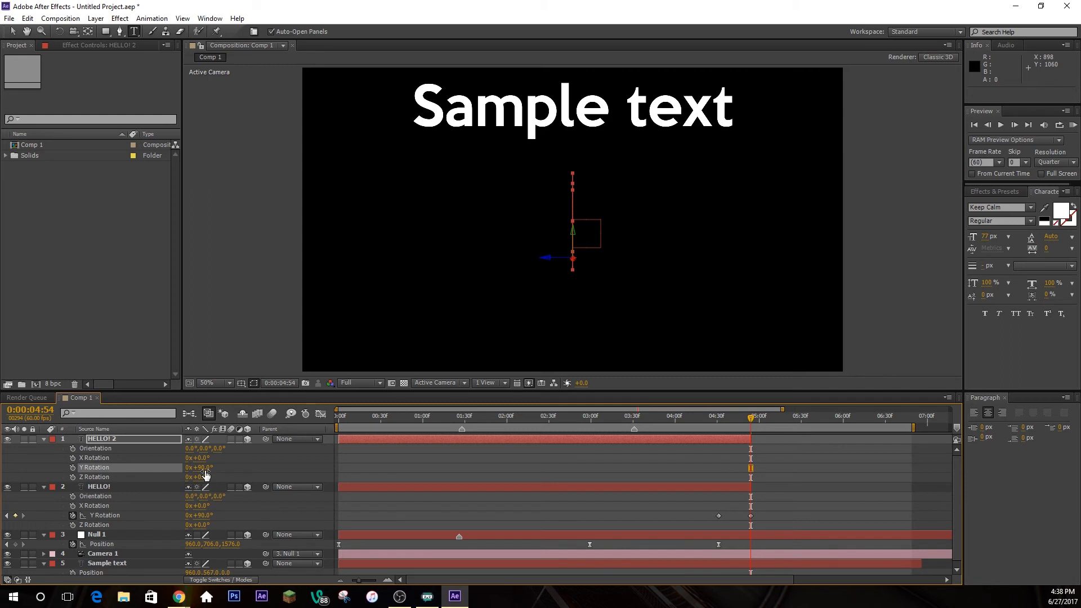
{"action": "key", "text": "bracketleft"}
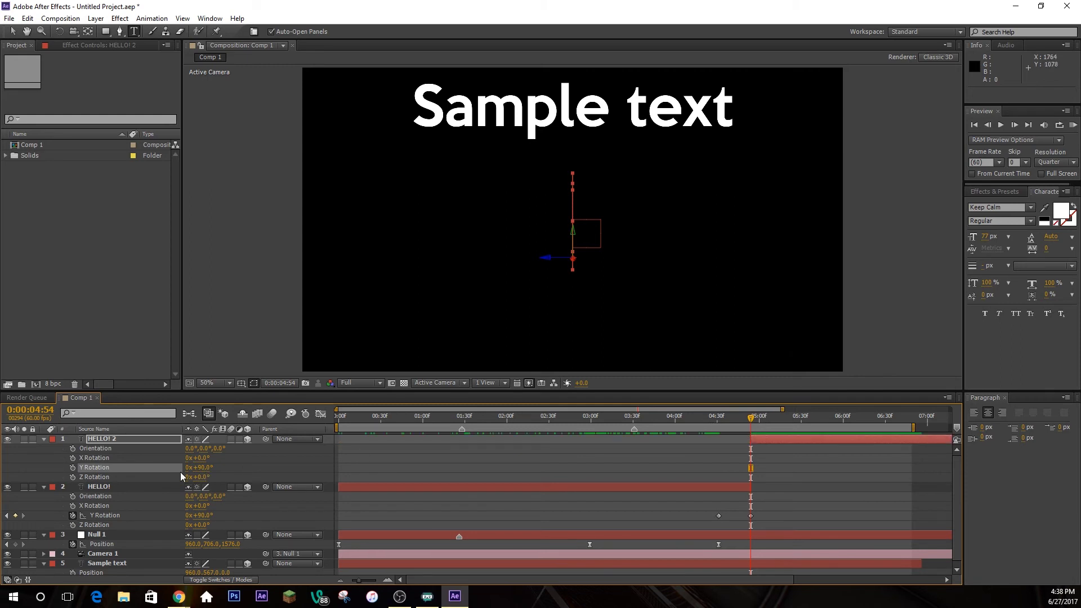
Keyframe the duplicate layer's Y Rotation at -90° at 0:00:04:54 and at 0° at 0:00:05:23
{"action": "left_click", "coordinate": [72, 468]}
{"action": "left_click", "coordinate": [202, 467]}
{"action": "type", "text": "-90"}
{"action": "key", "text": "Return"}
{"action": "left_click", "coordinate": [791, 416]}
{"action": "left_click", "coordinate": [199, 467]}
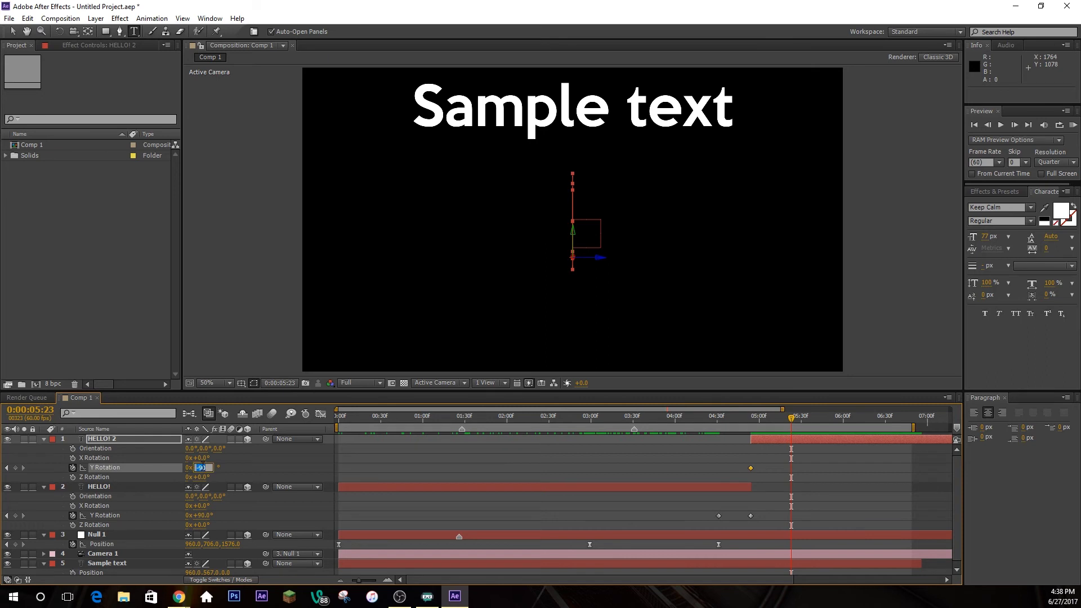
{"action": "type", "text": "0"}
{"action": "key", "text": "Return"}
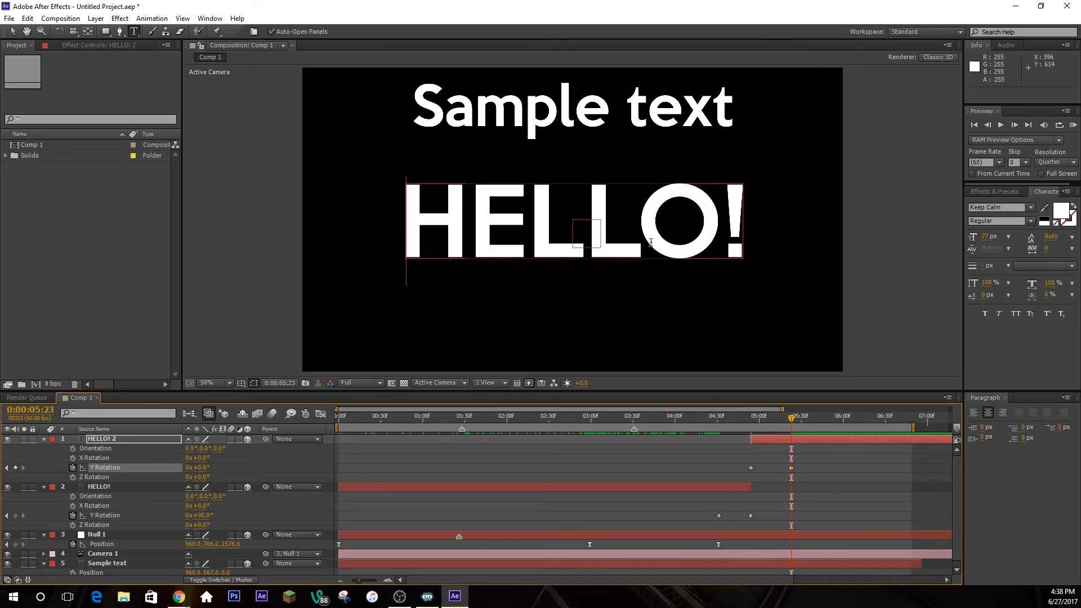
Replace the duplicate layer's text with "Goodbye!"
{"action": "double_click", "coordinate": [507, 240]}
{"action": "type", "text": "Goo"}
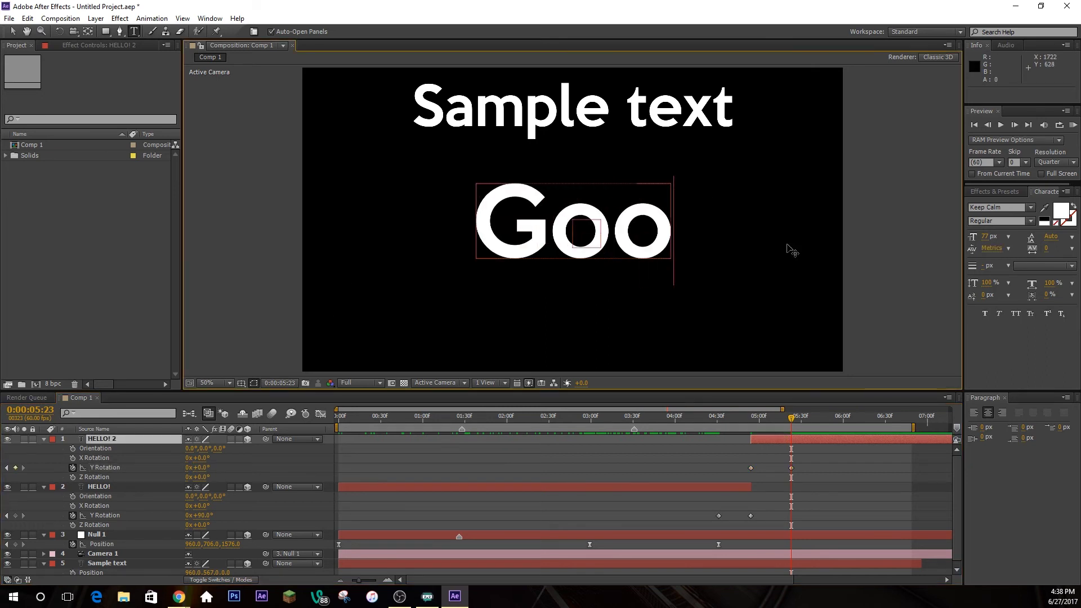
{"action": "type", "text": "dbye!"}
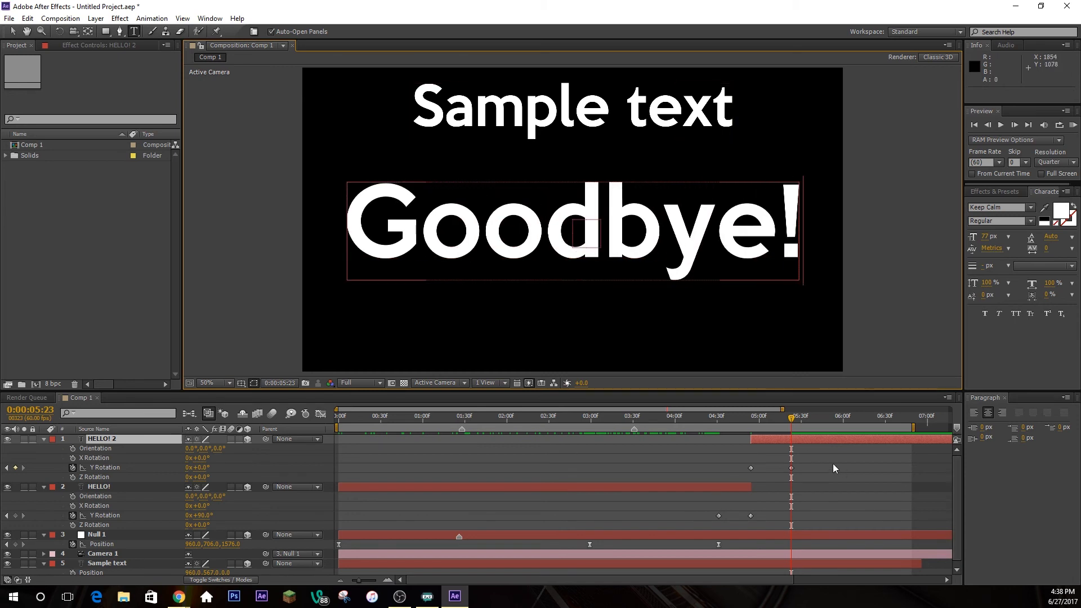
Ease the HELLO! layer's Y Rotation keyframes and shape the value curve so the turn accelerates sharply towards its end
{"action": "left_click_drag", "start_coordinate": [700, 511], "coordinate": [785, 521]}
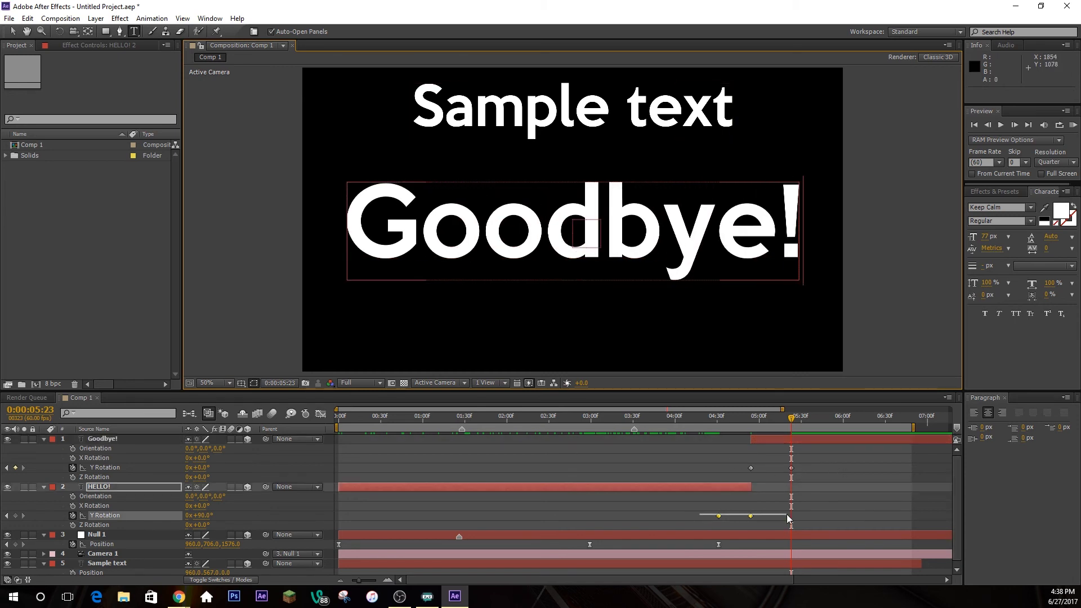
{"action": "left_click", "coordinate": [320, 414]}
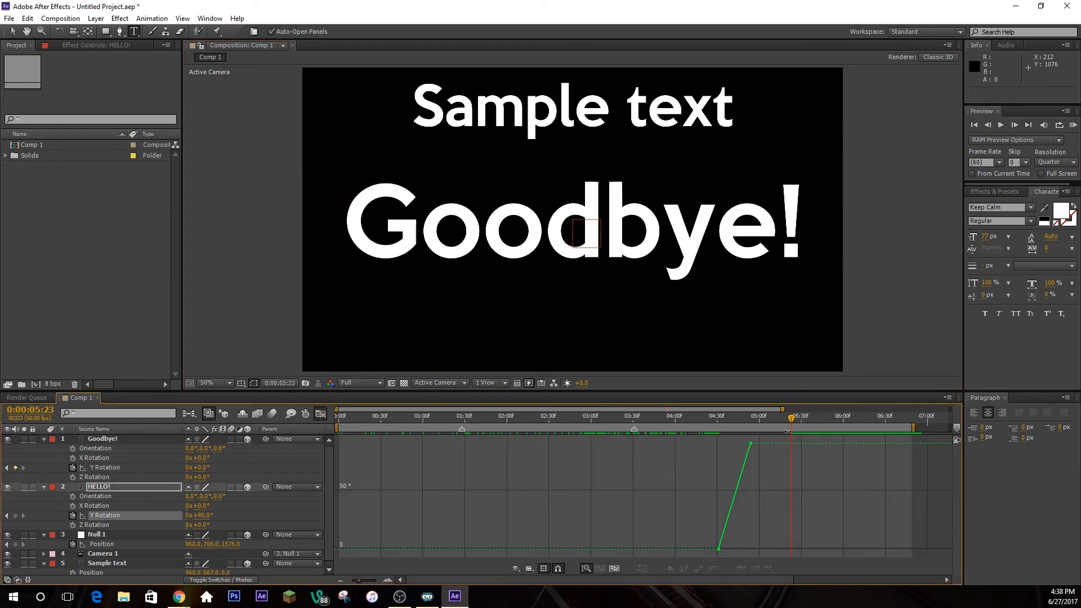
{"action": "left_click_drag", "start_coordinate": [711, 443], "coordinate": [795, 547]}
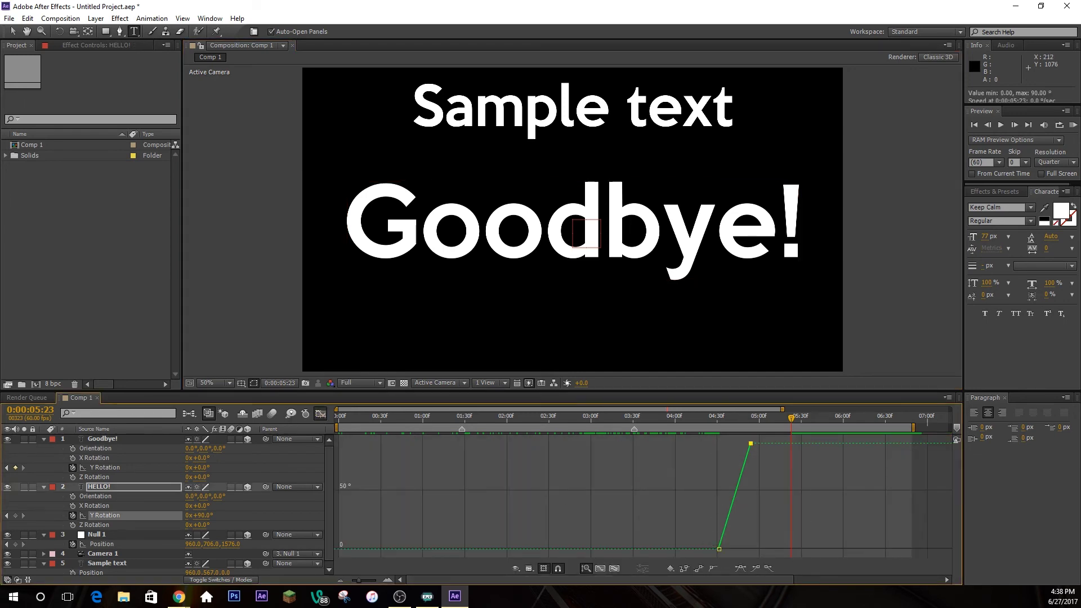
{"action": "left_click", "coordinate": [741, 568]}
{"action": "left_click_drag", "start_coordinate": [740, 445], "coordinate": [749, 542]}
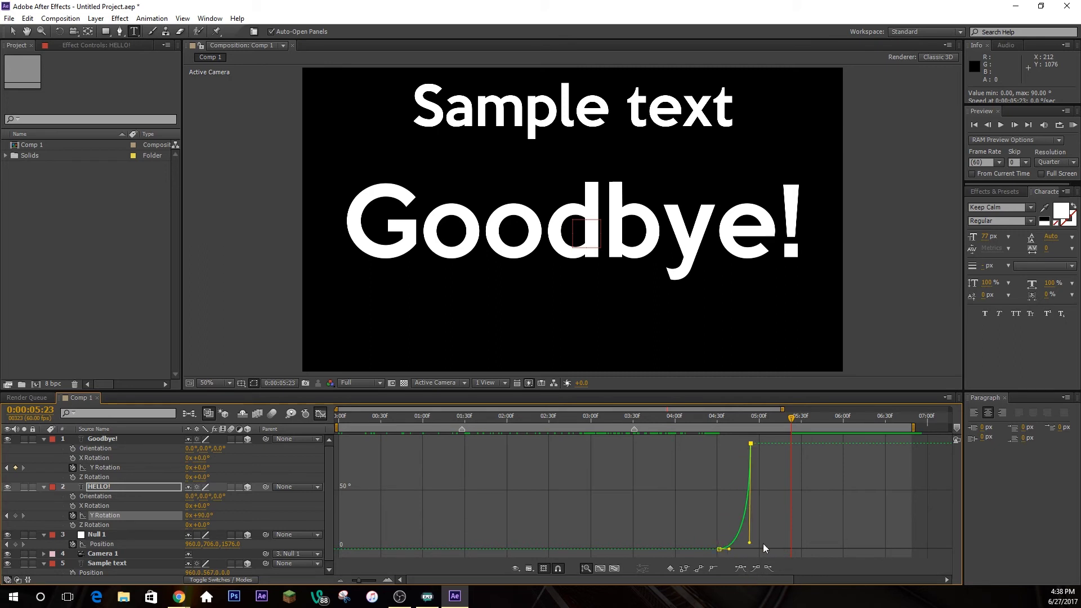
{"action": "left_click", "coordinate": [320, 414]}
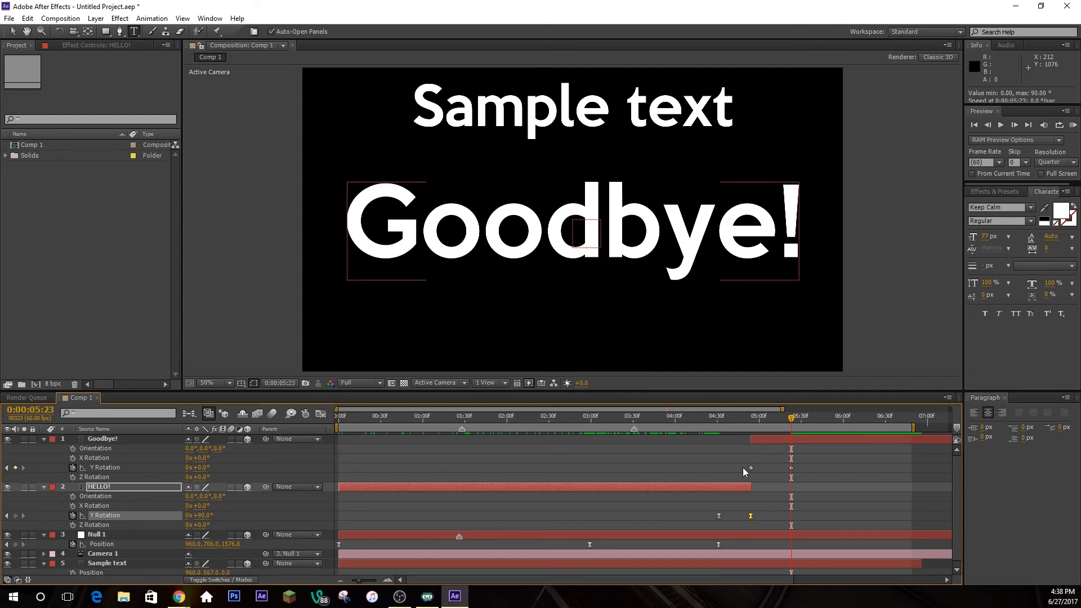
Ease the Goodbye! layer's Y Rotation keyframes and shape the value curve so the turn starts fast and slows down
{"action": "left_click", "coordinate": [748, 468]}
{"action": "left_click", "coordinate": [320, 414]}
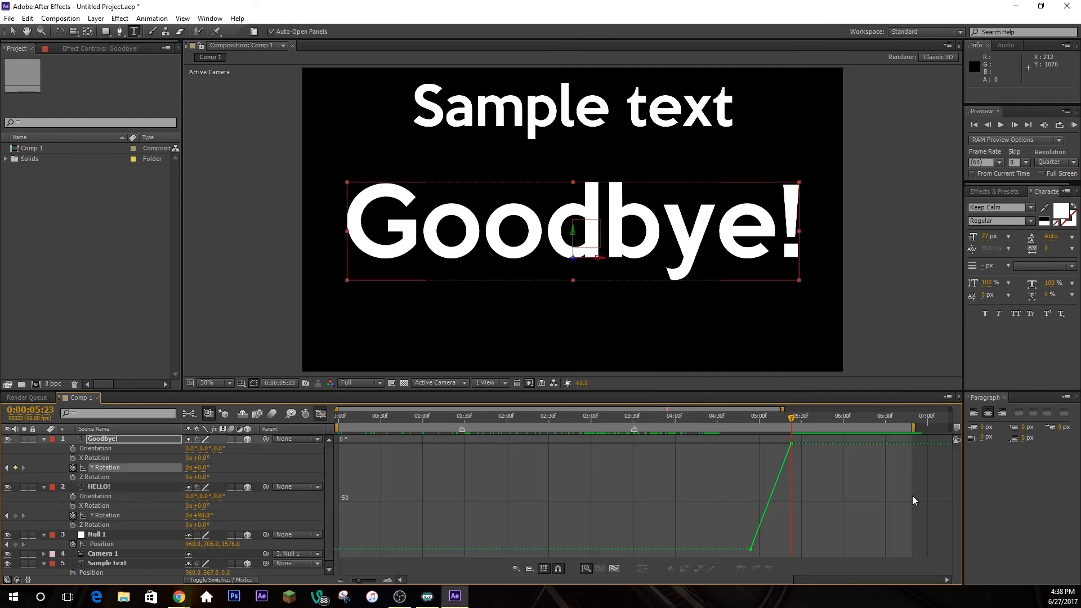
{"action": "left_click_drag", "start_coordinate": [738, 436], "coordinate": [847, 554]}
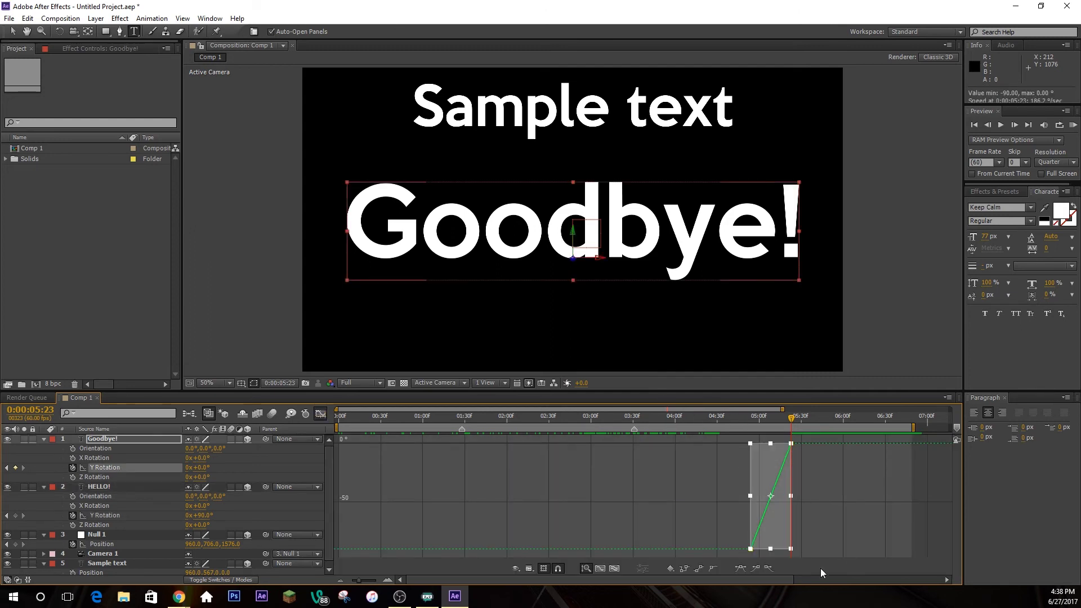
{"action": "left_click", "coordinate": [740, 568]}
{"action": "left_click", "coordinate": [704, 500]}
{"action": "left_click", "coordinate": [750, 549]}
{"action": "left_click_drag", "start_coordinate": [764, 549], "coordinate": [752, 467]}
{"action": "left_click", "coordinate": [320, 414]}
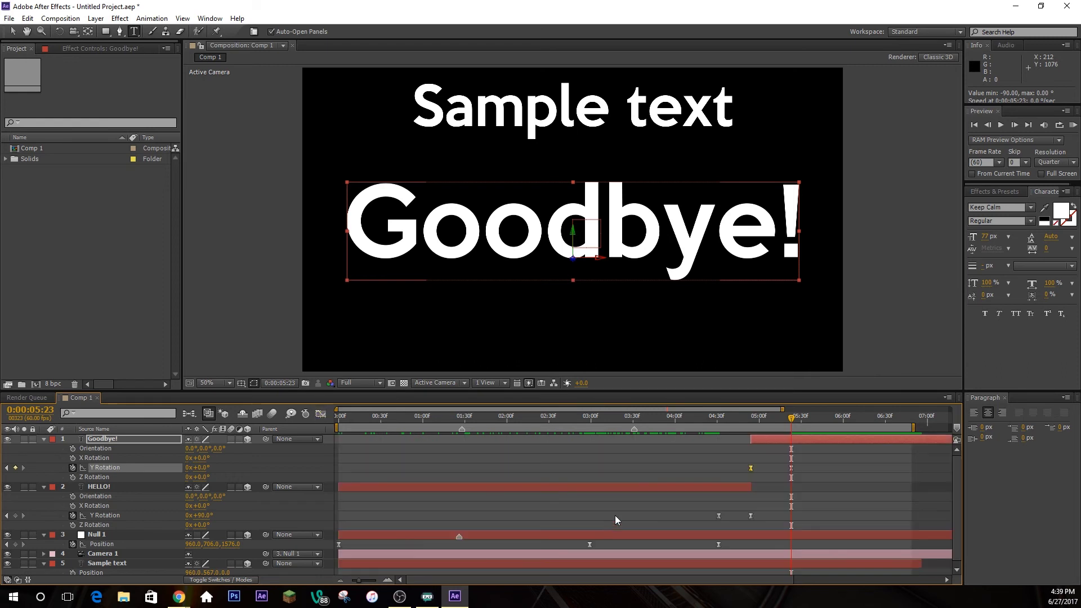
Check the HELLO! to Goodbye! rotation transition by scrubbing through it and playing a RAM preview
{"action": "left_click", "coordinate": [700, 463]}
{"action": "left_click_drag", "start_coordinate": [684, 420], "coordinate": [768, 445]}
{"action": "left_click", "coordinate": [1073, 125]}
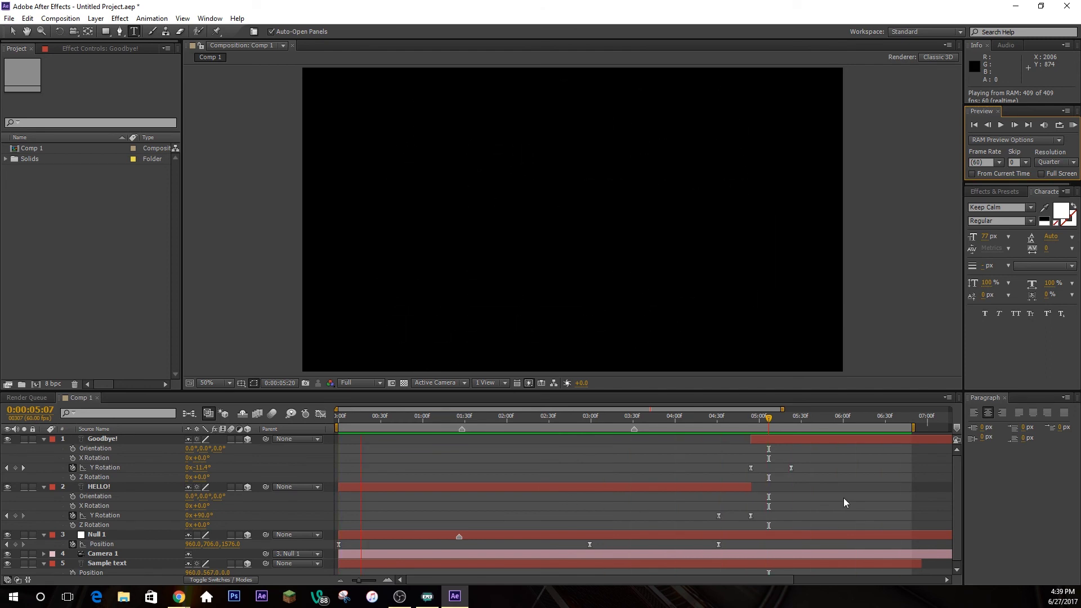
{"action": "key", "text": "space"}
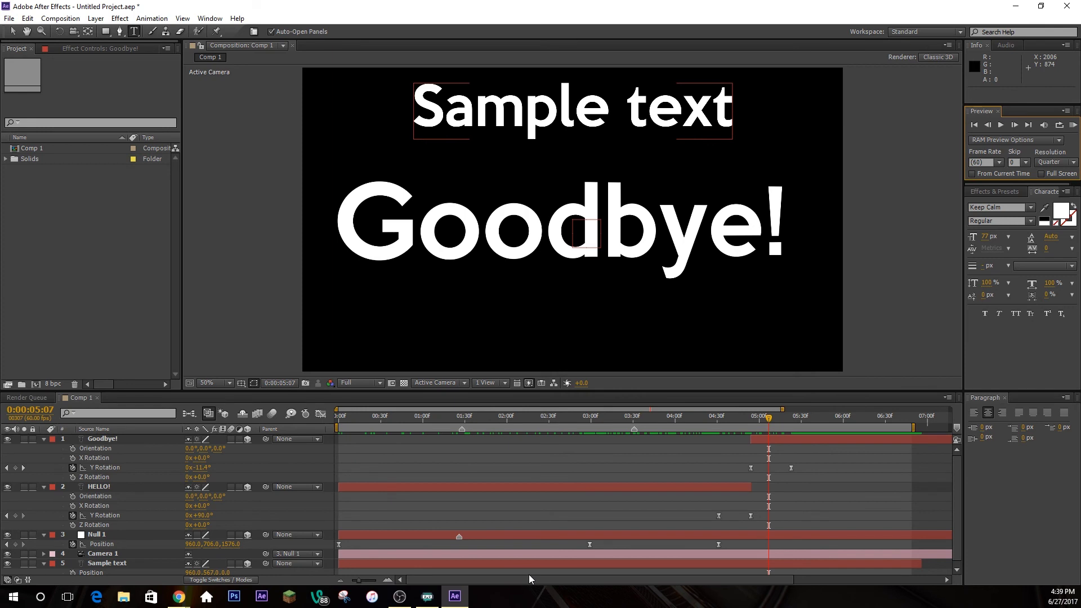
Go to 0:00:04:54 and set Null 1's Z Rotation to 90°
{"action": "left_click_drag", "start_coordinate": [522, 578], "coordinate": [543, 596]}
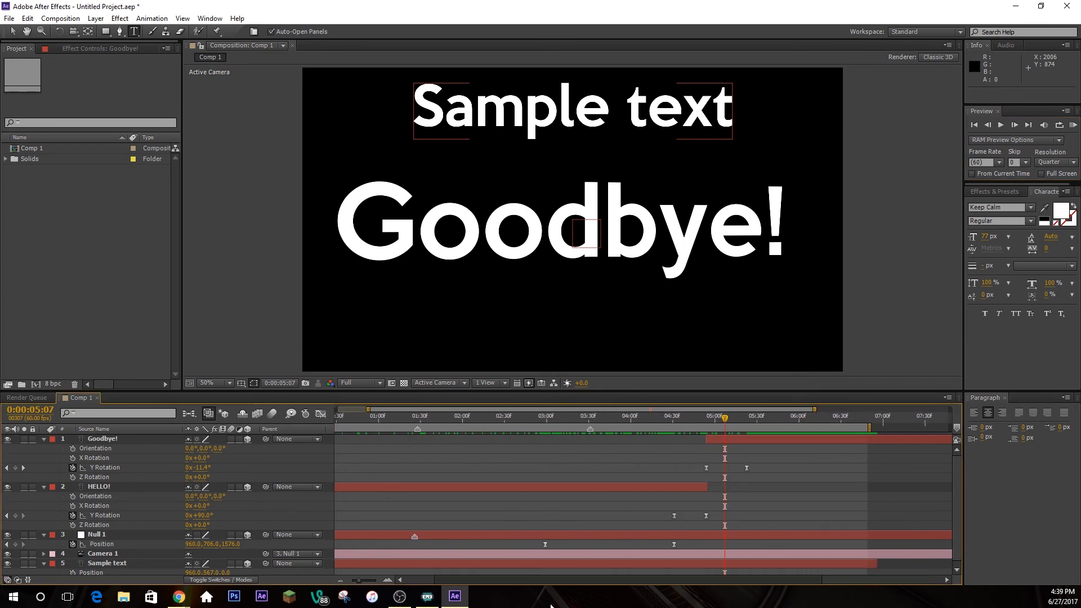
{"action": "left_click_drag", "start_coordinate": [734, 416], "coordinate": [715, 429]}
{"action": "left_click", "coordinate": [391, 537]}
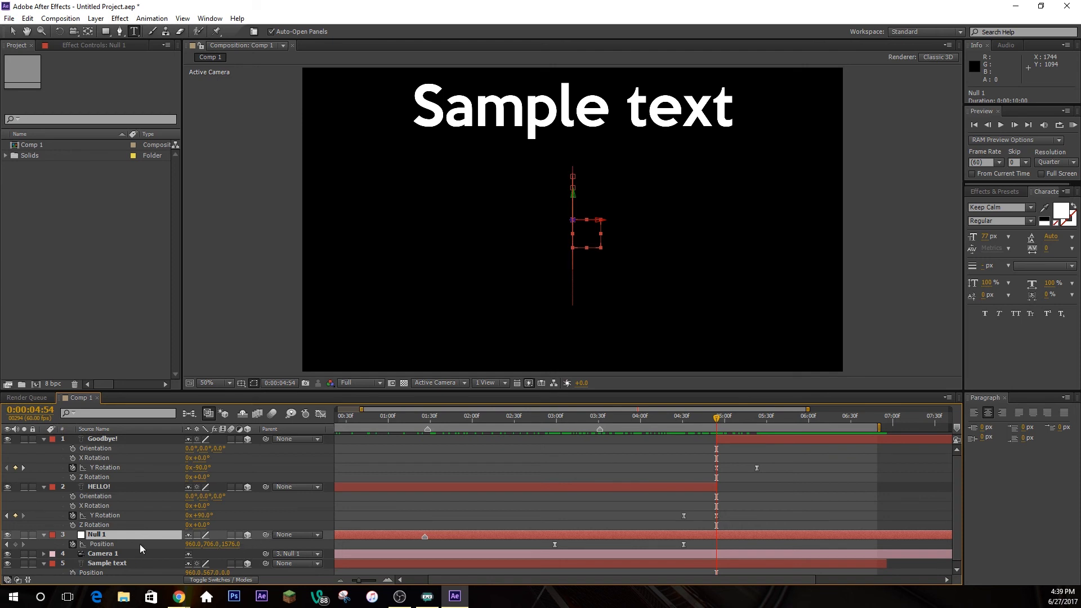
{"action": "key", "text": "r"}
{"action": "scroll", "coordinate": [199, 559], "scroll_direction": "down", "scroll_amount": 1}
{"action": "left_click_drag", "start_coordinate": [204, 549], "coordinate": [215, 548]}
{"action": "left_click", "coordinate": [198, 544]}
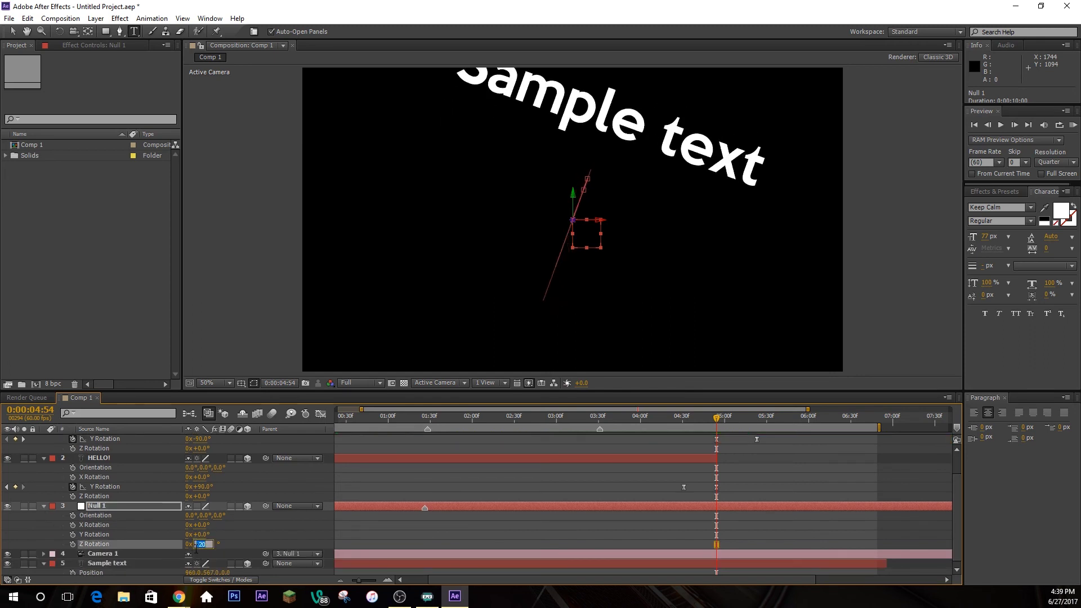
{"action": "type", "text": "90"}
{"action": "key", "text": "Return"}
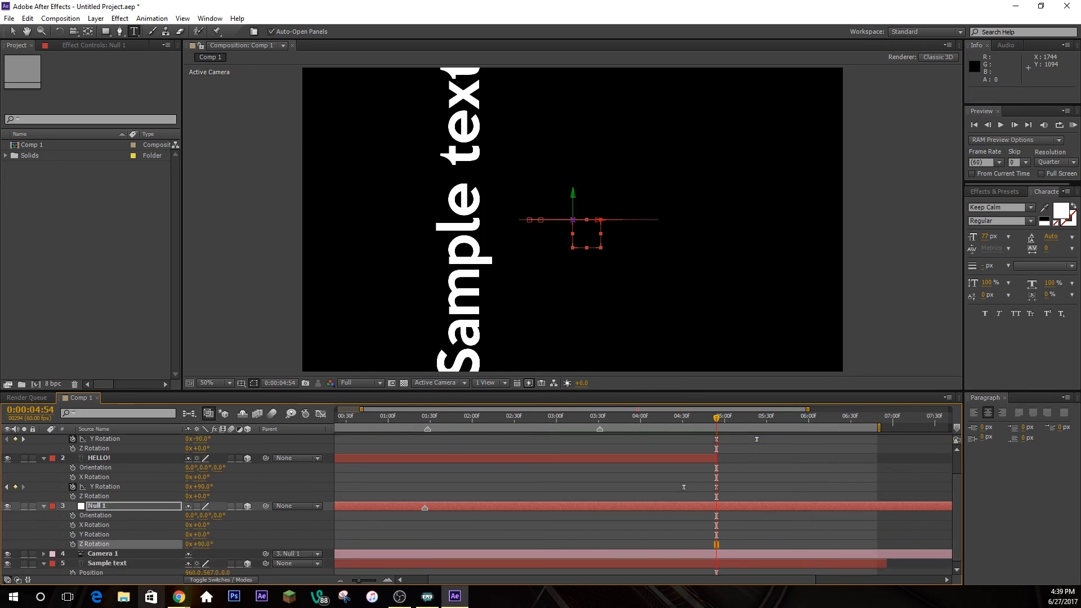
Try shifting Null 1's Y position while it is rotated, and undo the change
{"action": "key", "text": "p"}
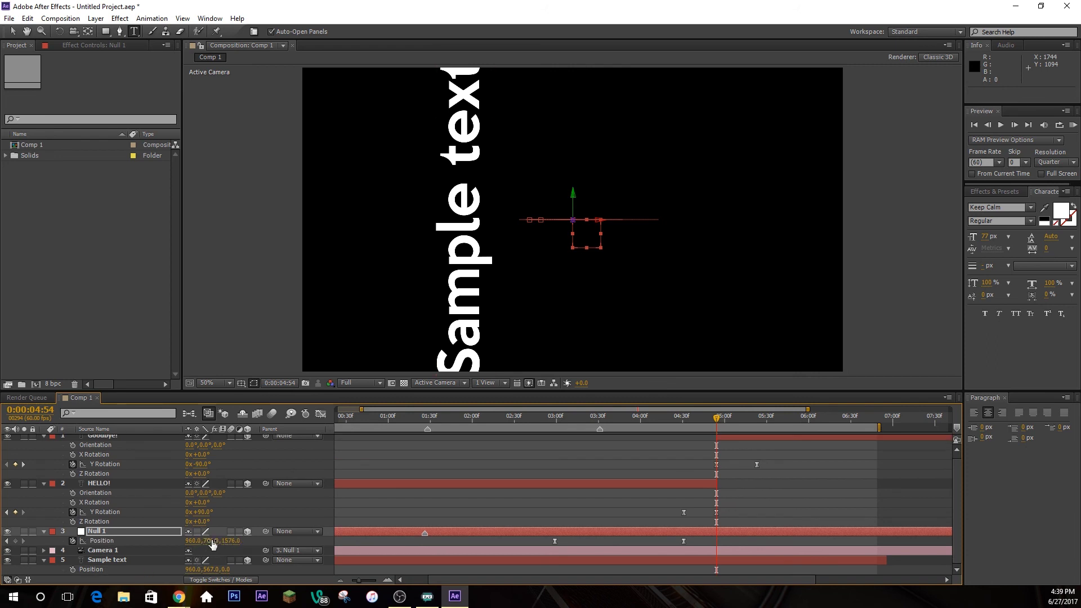
{"action": "left_click_drag", "start_coordinate": [212, 541], "coordinate": [238, 551]}
{"action": "key", "text": "ctrl+z"}
Reset Null 1's Z Rotation to 0°
{"action": "left_click", "coordinate": [141, 531]}
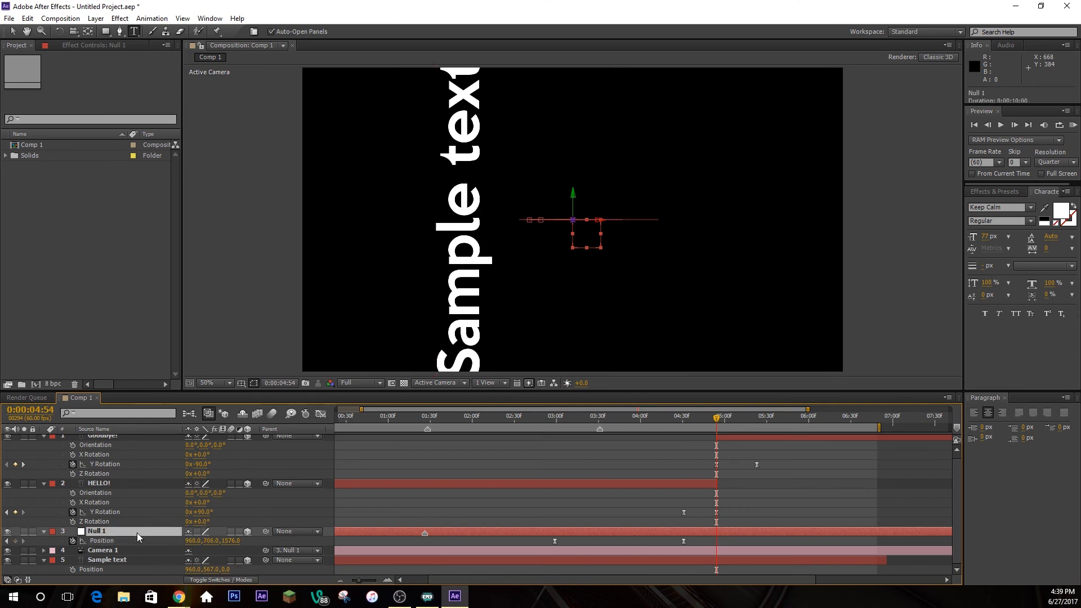
{"action": "key", "text": "r"}
{"action": "left_click", "coordinate": [198, 569]}
{"action": "type", "text": "90"}
{"action": "key", "text": "Return"}
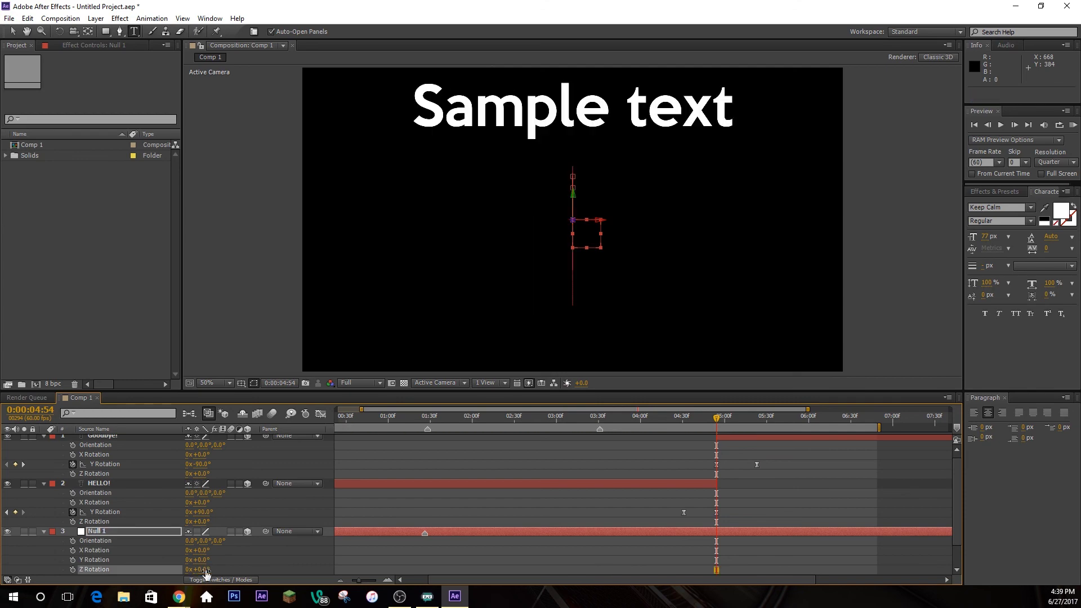
Add a new null object, place it directly above Null 1 and make it a 3D layer
{"action": "left_click", "coordinate": [96, 18]}
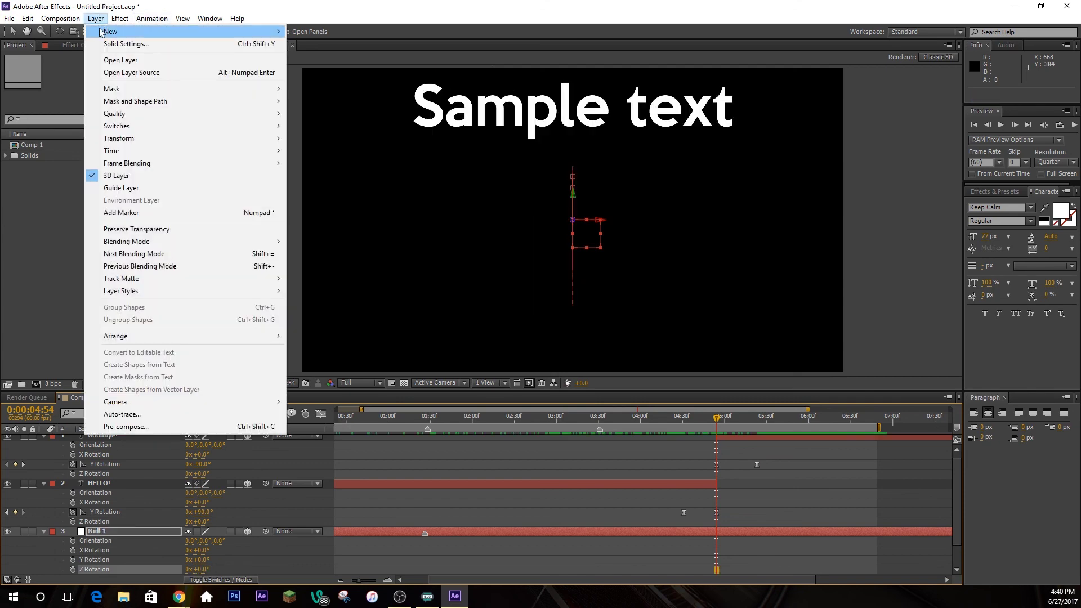
{"action": "mouse_move", "coordinate": [110, 31]}
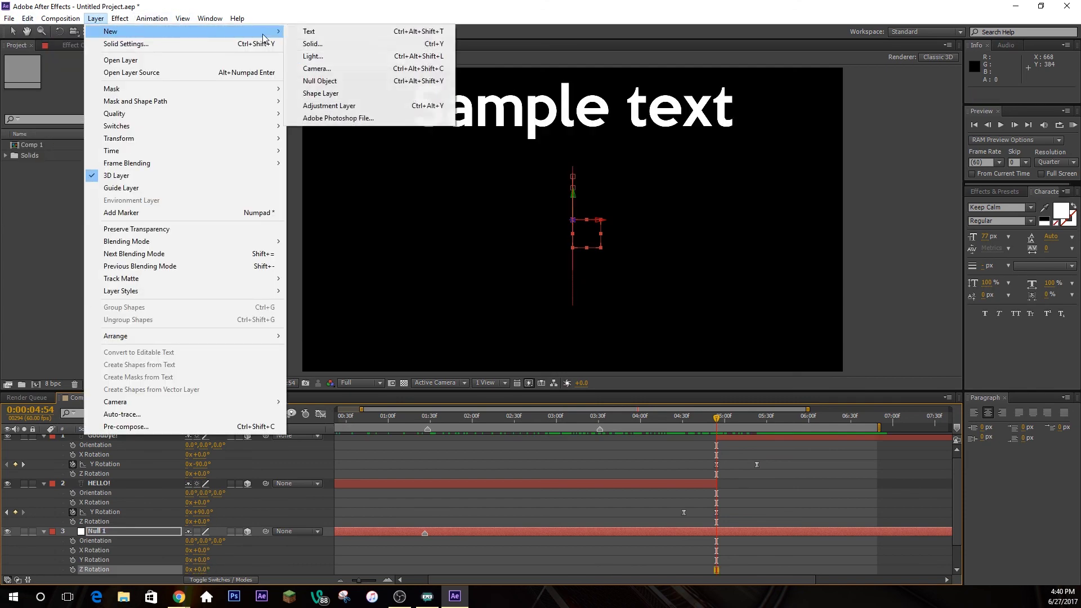
{"action": "left_click", "coordinate": [326, 81]}
{"action": "left_click_drag", "start_coordinate": [112, 435], "coordinate": [123, 532]}
{"action": "left_click", "coordinate": [247, 535]}
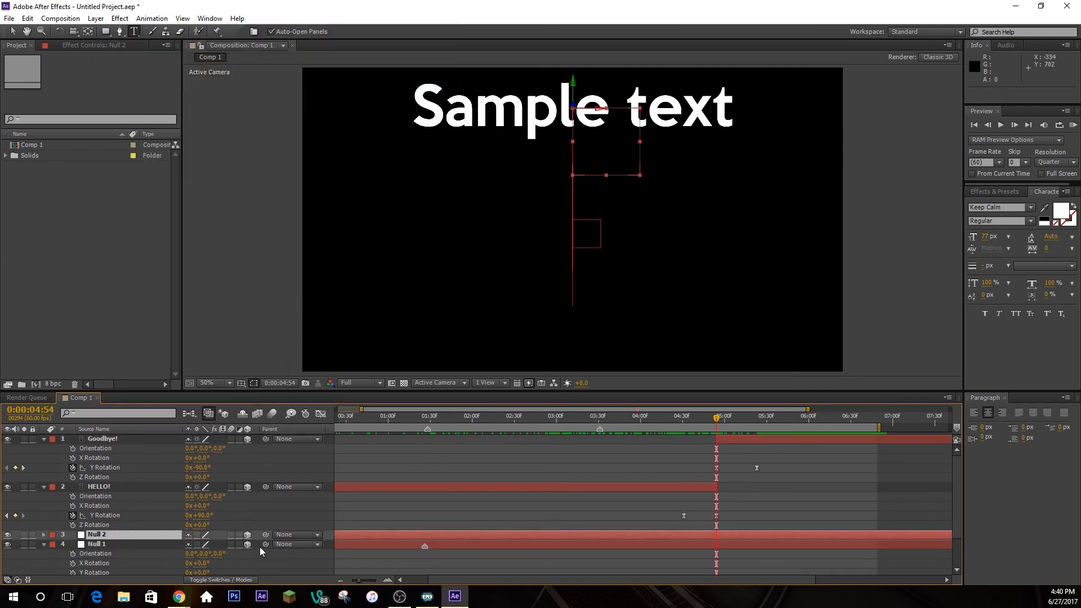
Parent Null 1 to the new null and set the new null's Z Rotation to 90°
{"action": "left_click_drag", "start_coordinate": [265, 545], "coordinate": [164, 535]}
{"action": "key", "text": "r"}
{"action": "scroll", "coordinate": [154, 539], "scroll_direction": "down", "scroll_amount": 1}
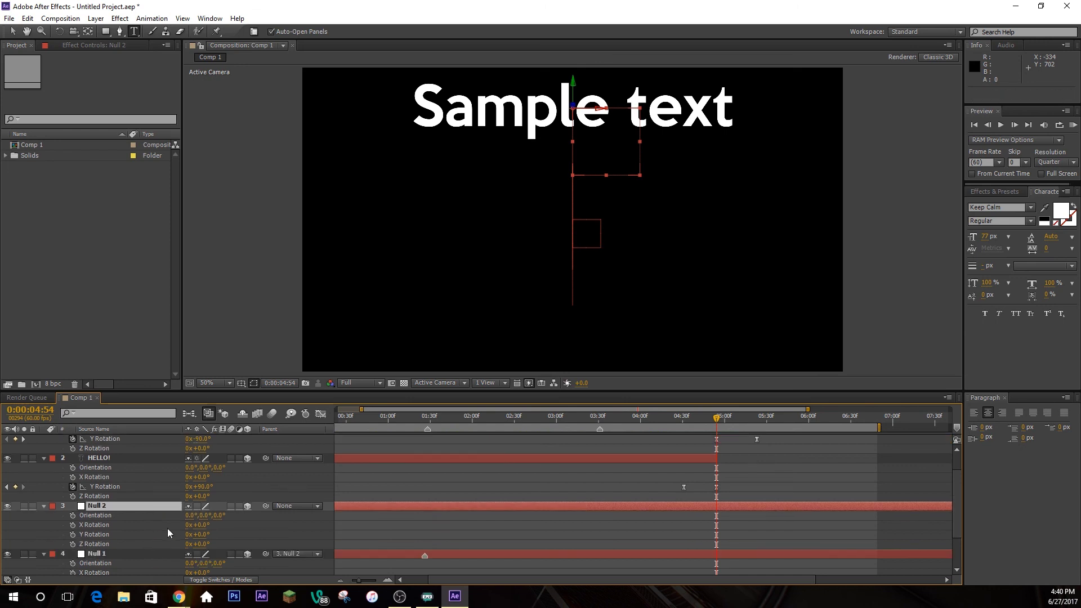
{"action": "left_click", "coordinate": [204, 544]}
{"action": "type", "text": "90"}
{"action": "key", "text": "Return"}
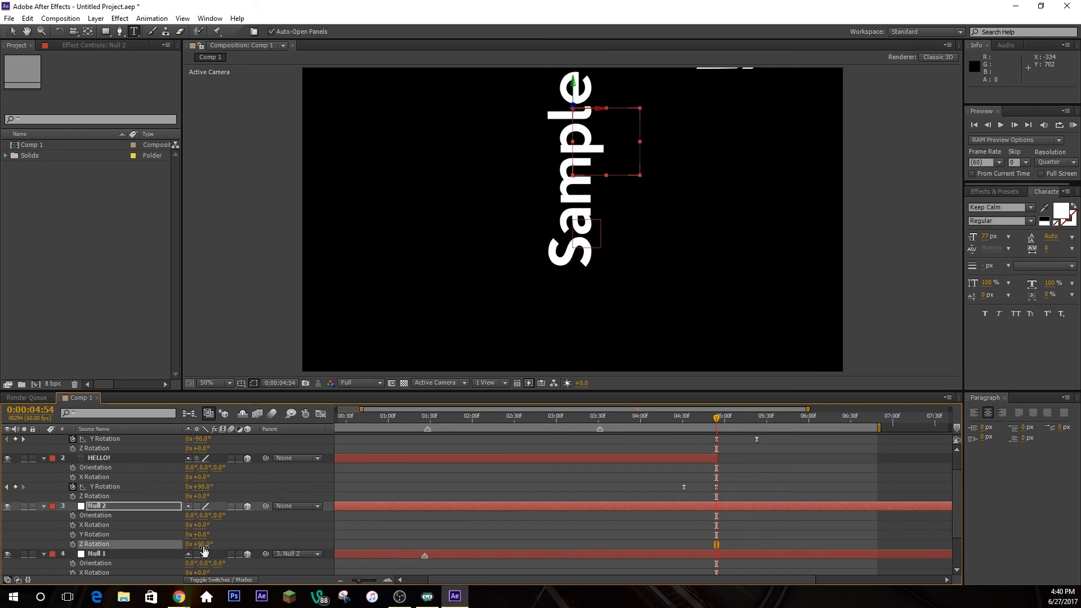
Try rotating Null 1 about 12° on its Y axis, and undo the change
{"action": "scroll", "coordinate": [204, 549], "scroll_direction": "down", "scroll_amount": 2}
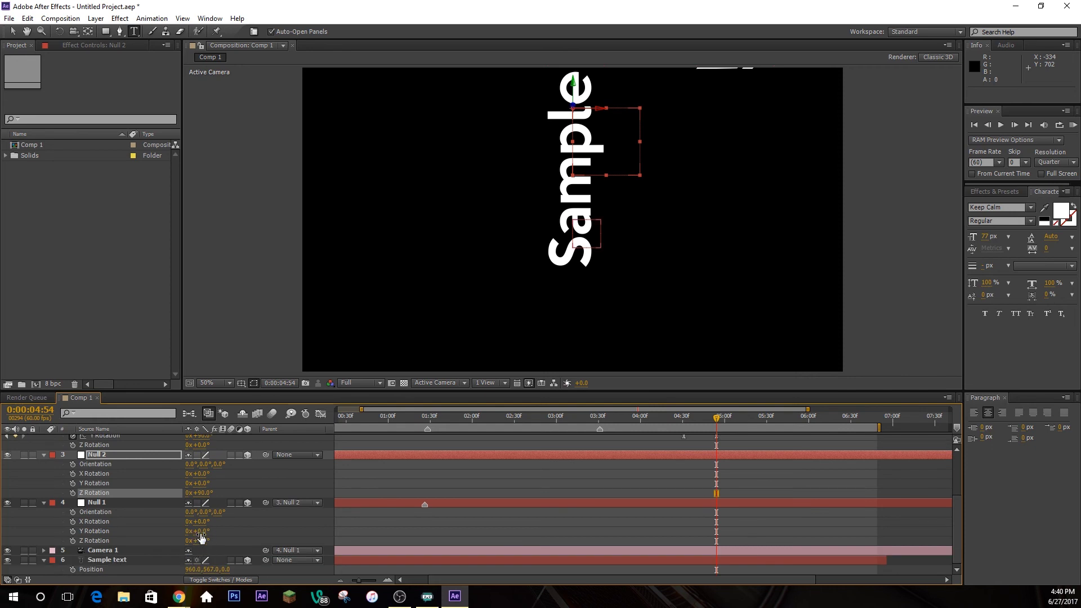
{"action": "mouse_move", "coordinate": [204, 536]}
{"action": "left_mouse_down"}
{"action": "mouse_move", "coordinate": [186, 536]}
{"action": "mouse_move", "coordinate": [218, 539]}
{"action": "left_mouse_up"}
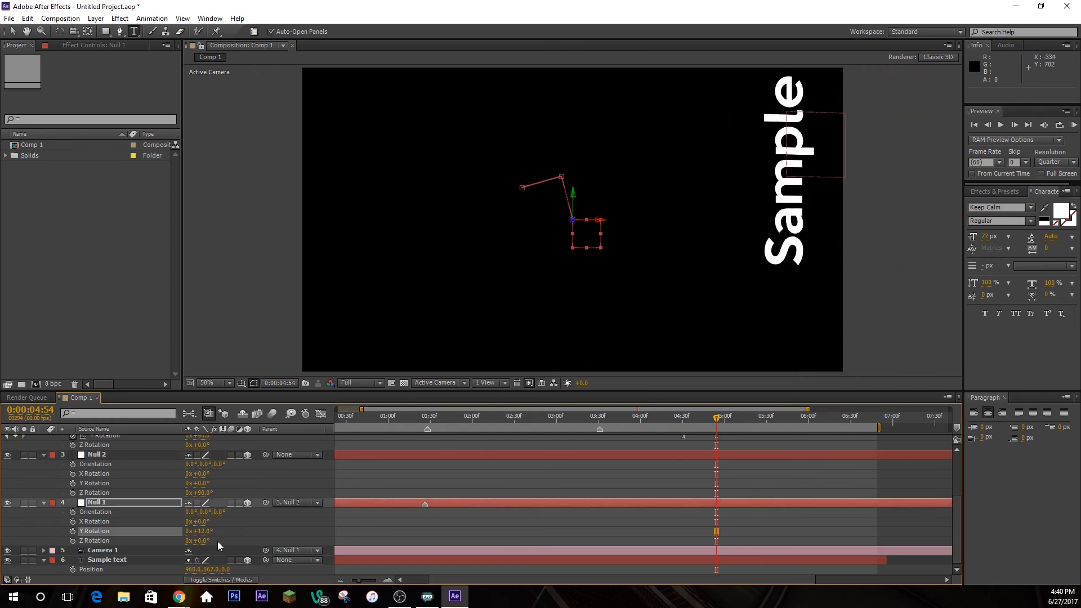
{"action": "key", "text": "ctrl+z"}
Test how Null 1's Y position moves the view under its rotated parent, undo the change and deselect the layer
{"action": "left_click", "coordinate": [158, 502]}
{"action": "key", "text": "p"}
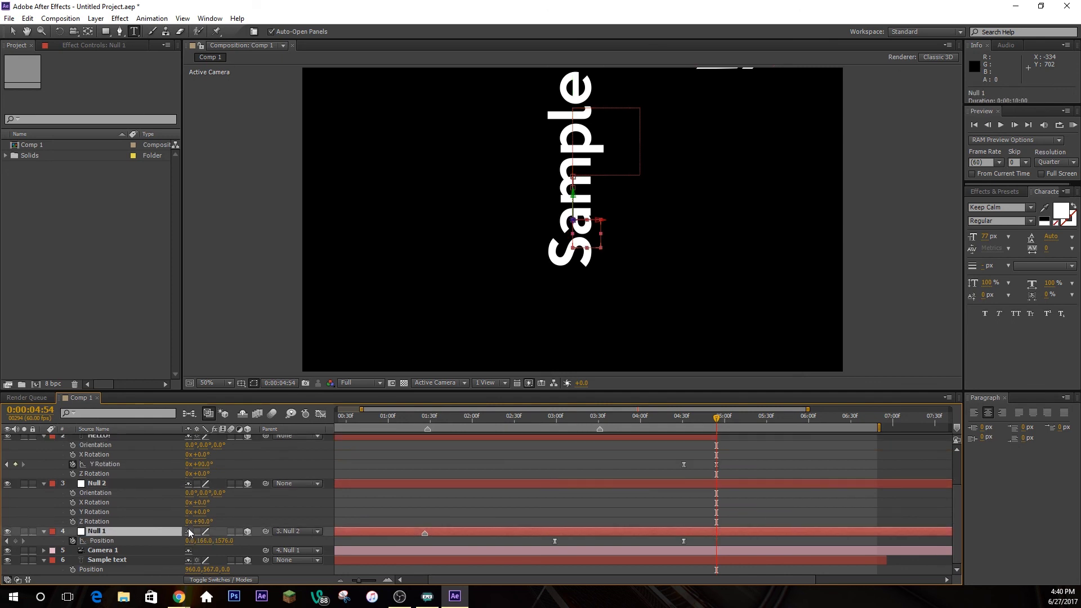
{"action": "left_click_drag", "start_coordinate": [201, 540], "coordinate": [34, 593]}
{"action": "key", "text": "ctrl+z"}
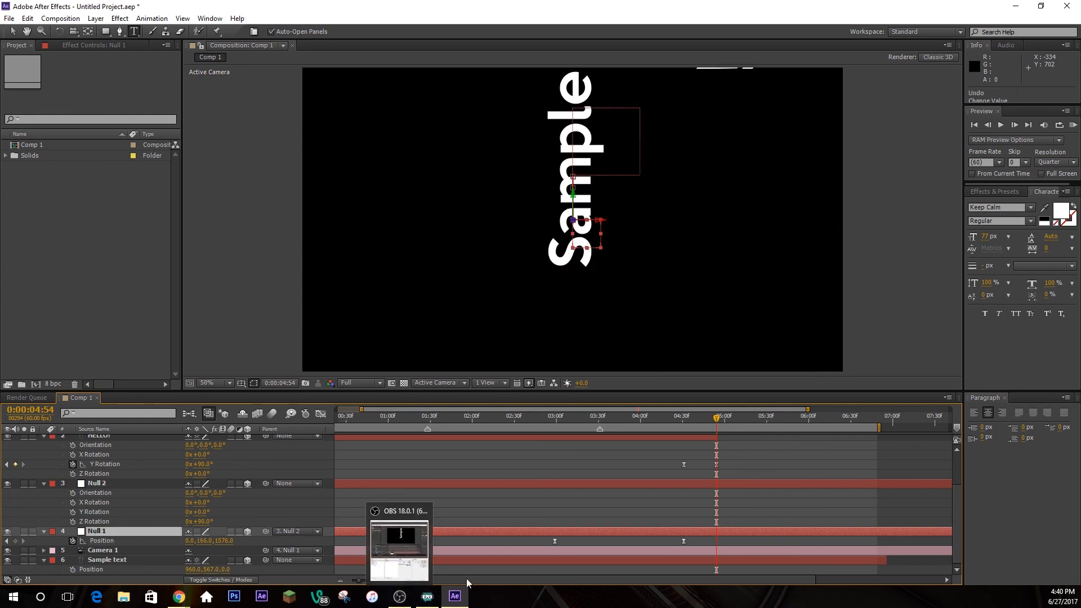
{"action": "left_click", "coordinate": [513, 519]}
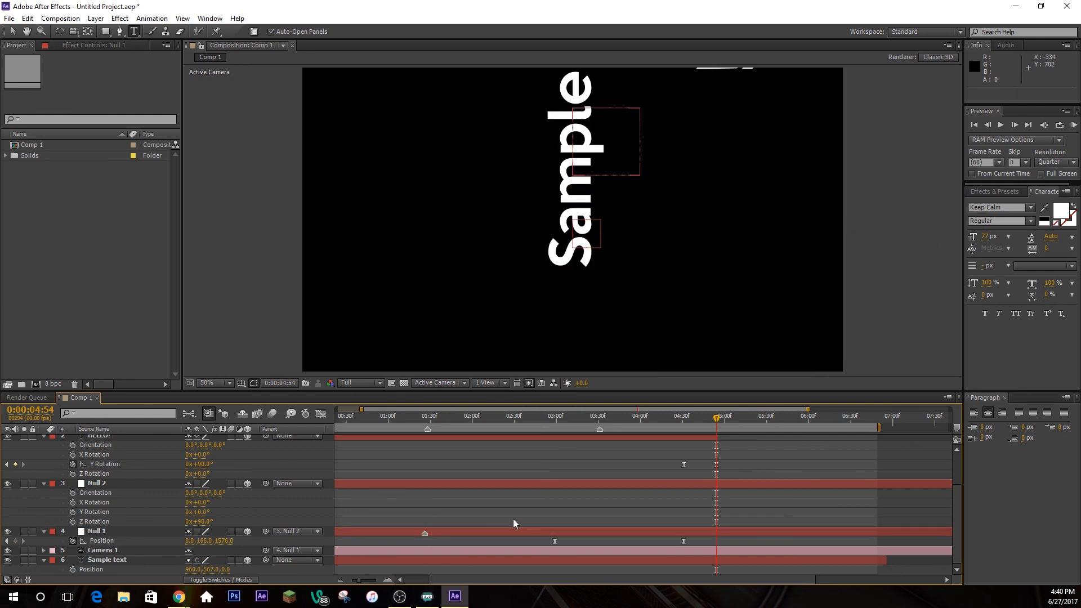